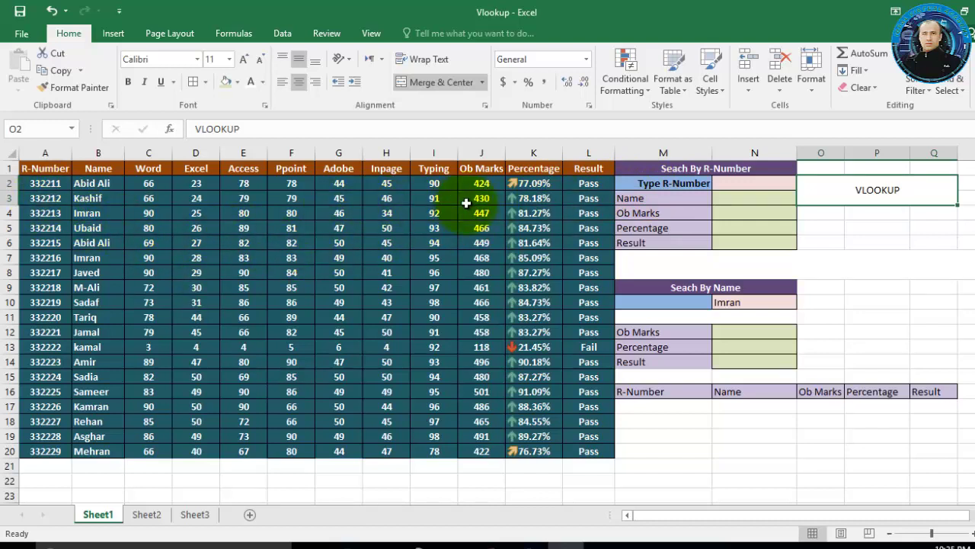
Step: Review the R-Number entry cell and the Name, Ob Marks, Percentage and Result cells of the R-Number search block
left_click(738, 182)
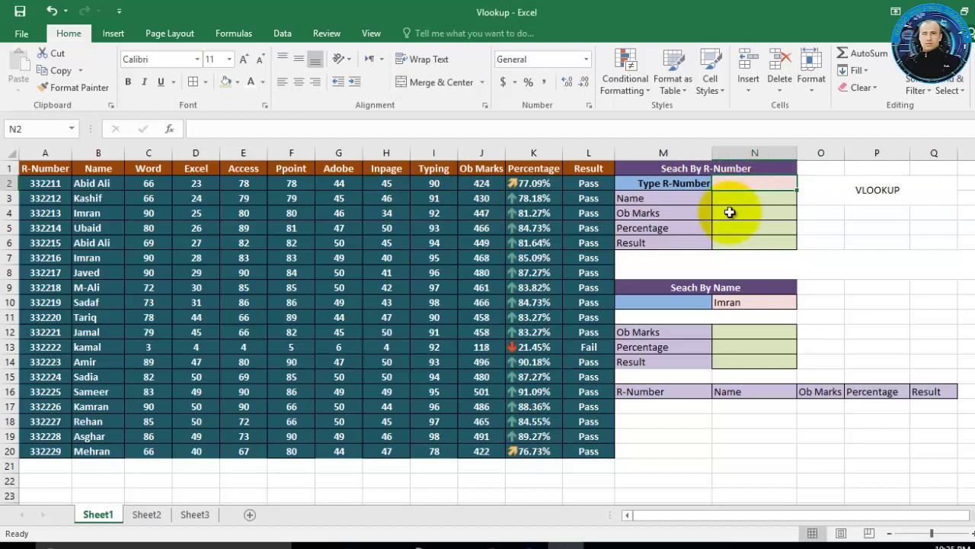
left_click(730, 201)
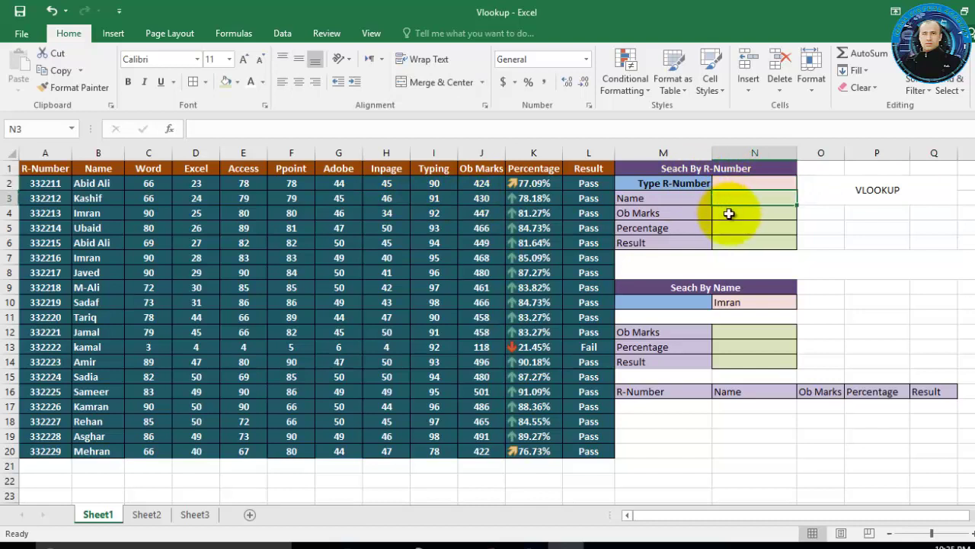
left_click(730, 214)
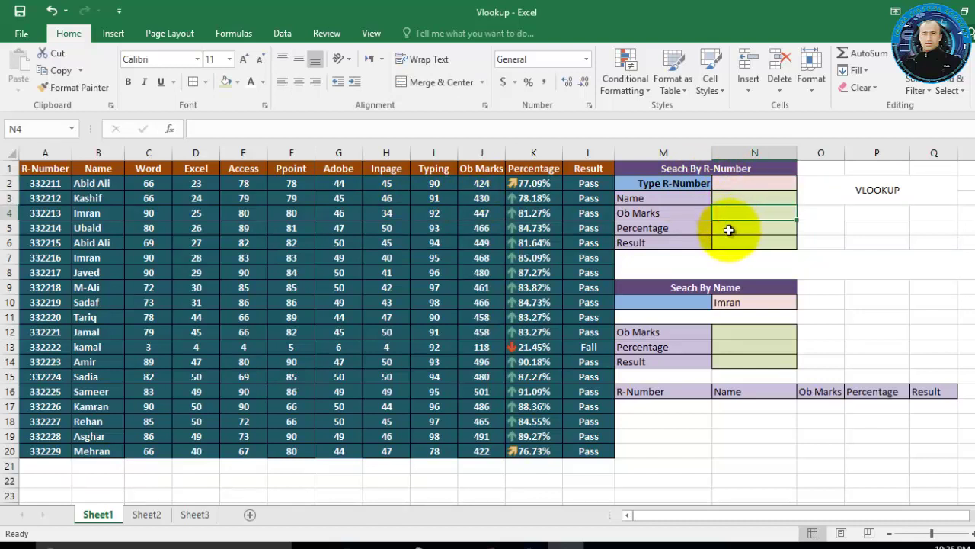
left_click(728, 228)
left_click(728, 241)
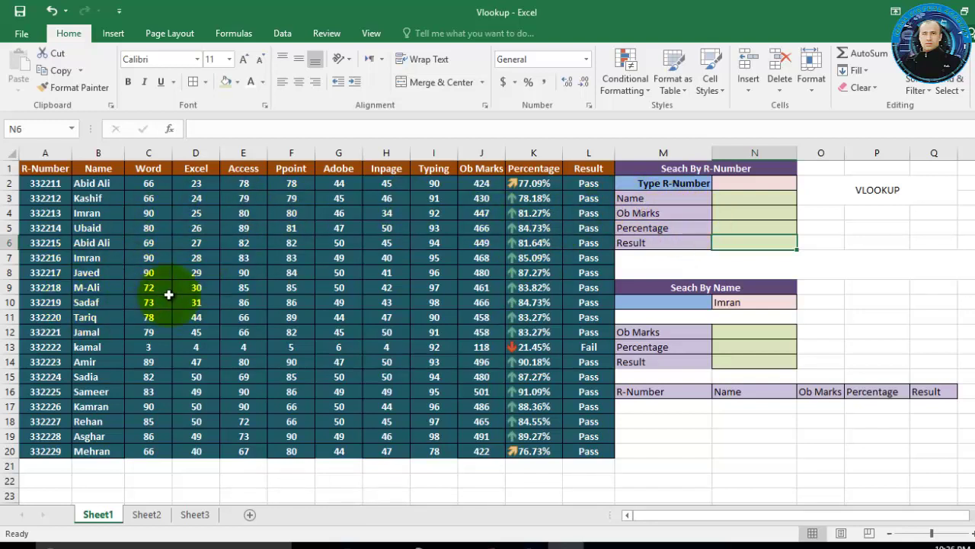
left_click(722, 184)
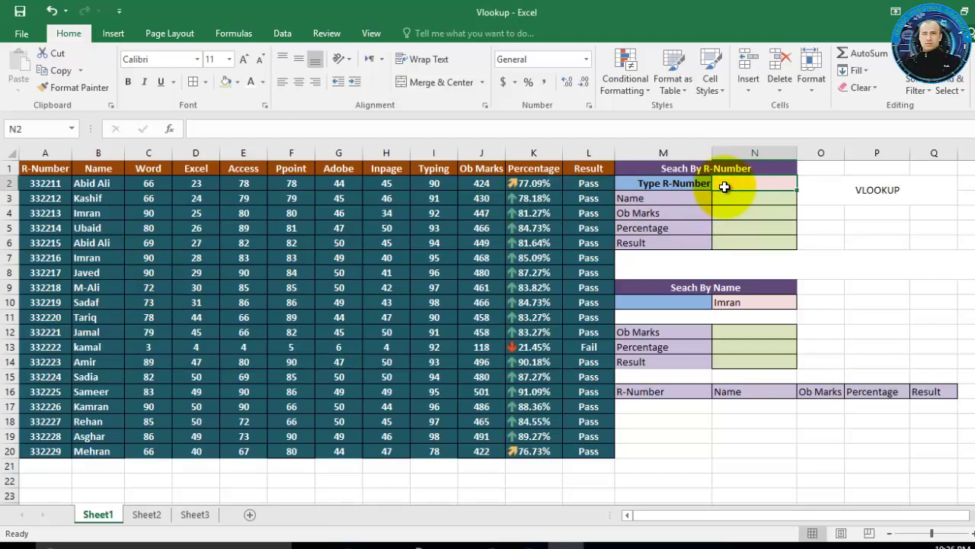
left_click(727, 195)
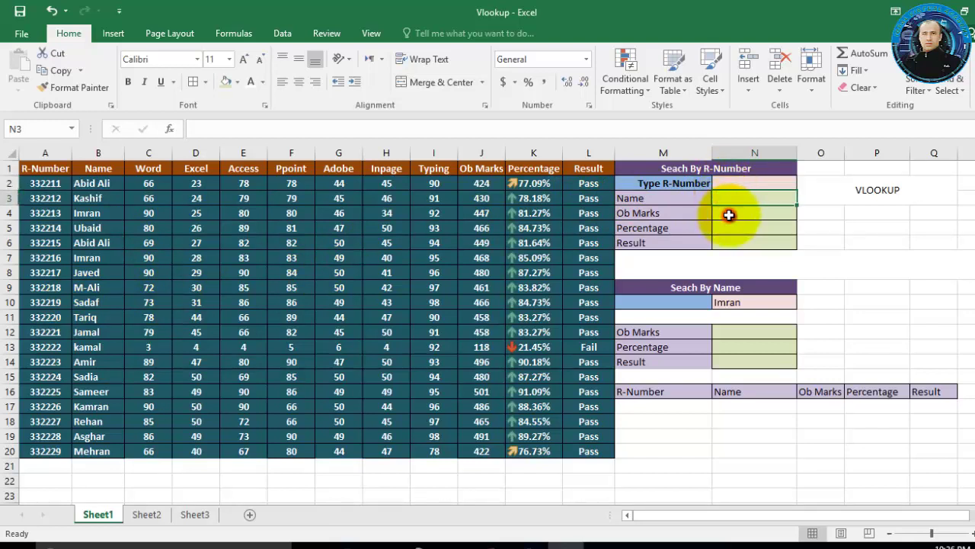
left_click(728, 215)
left_click(730, 228)
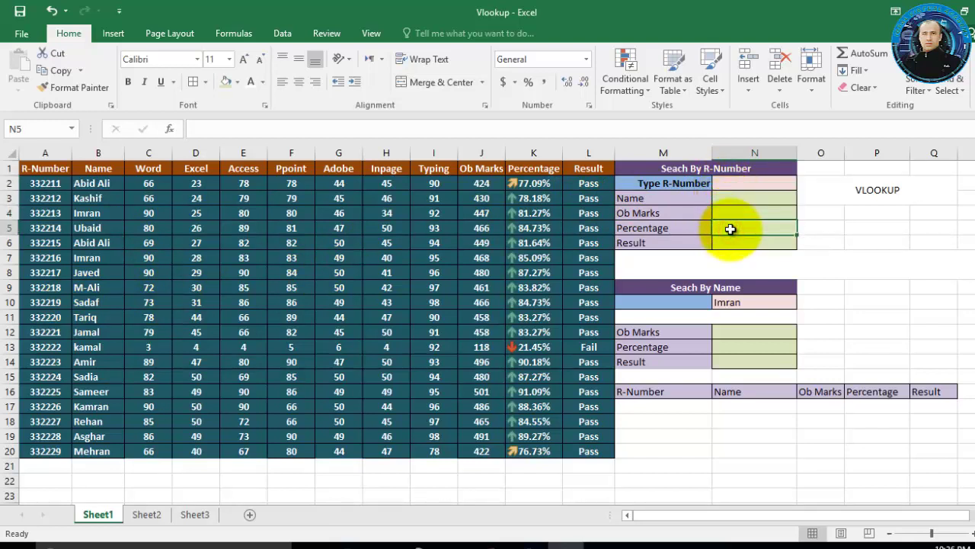
left_click(730, 245)
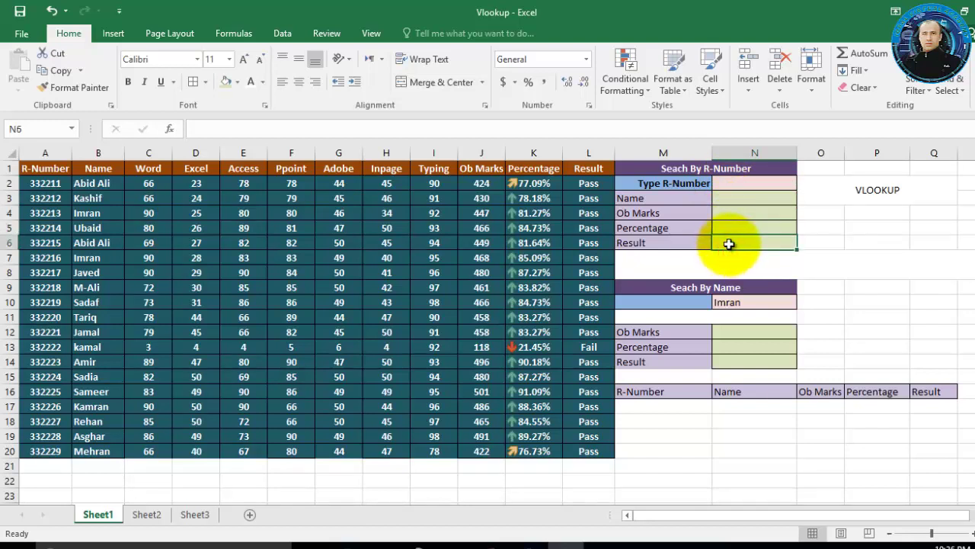
left_click(736, 186)
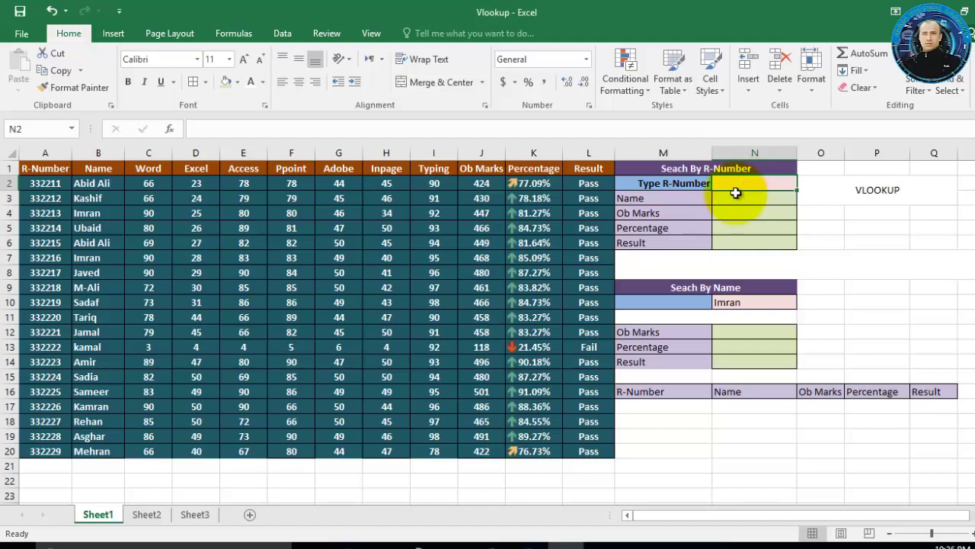
Step: Enter a VLOOKUP formula in N3 that finds N2 in A2:L20 and returns column 2 with an exact match (FALSE)
left_click(736, 193)
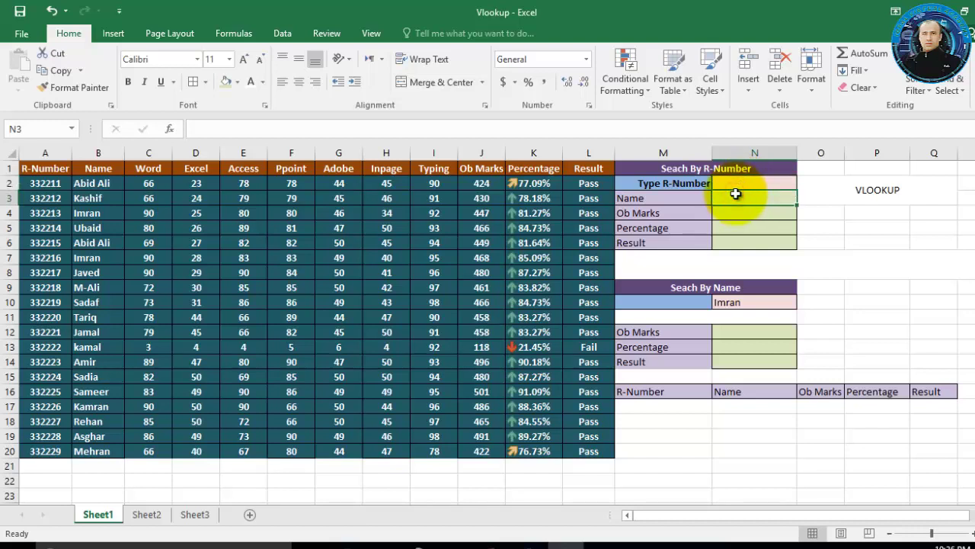
type("=")
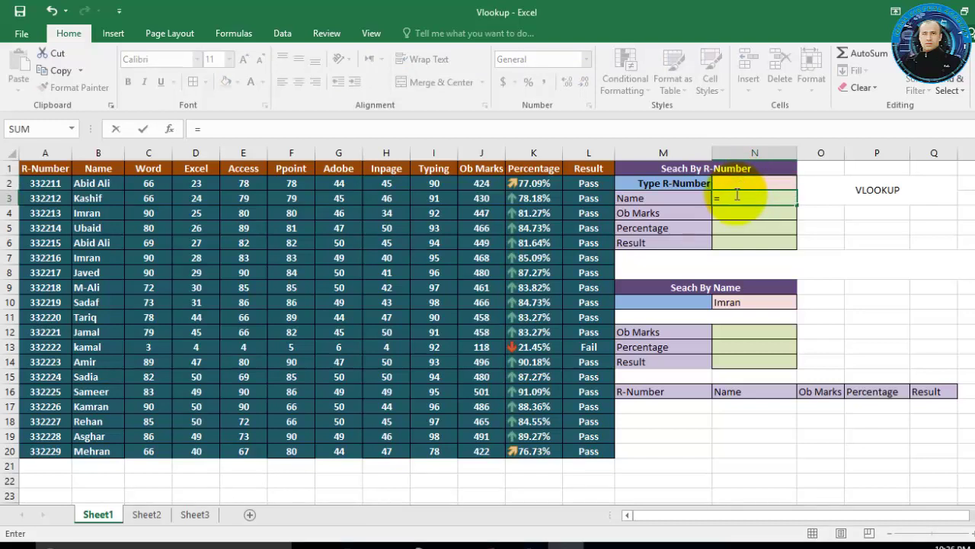
type("VLOOKUP")
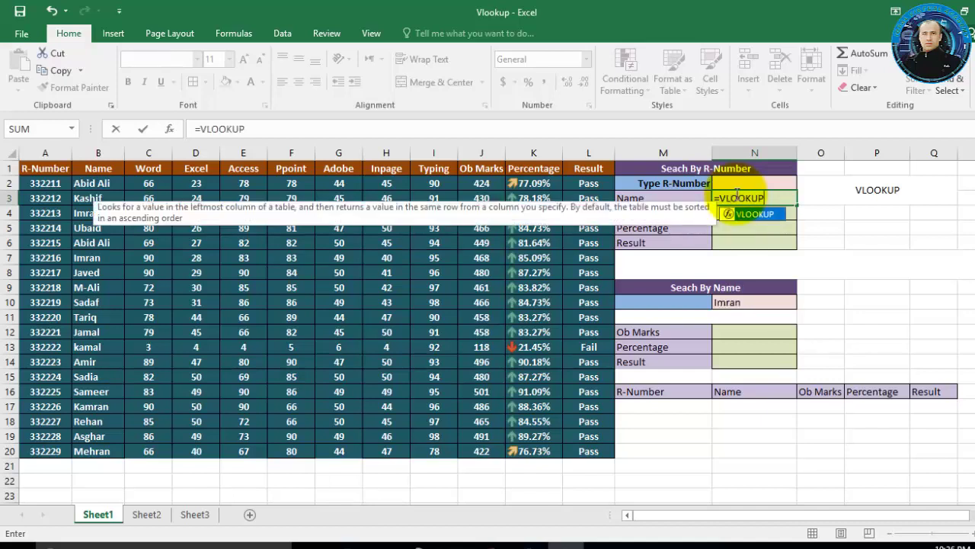
type("(")
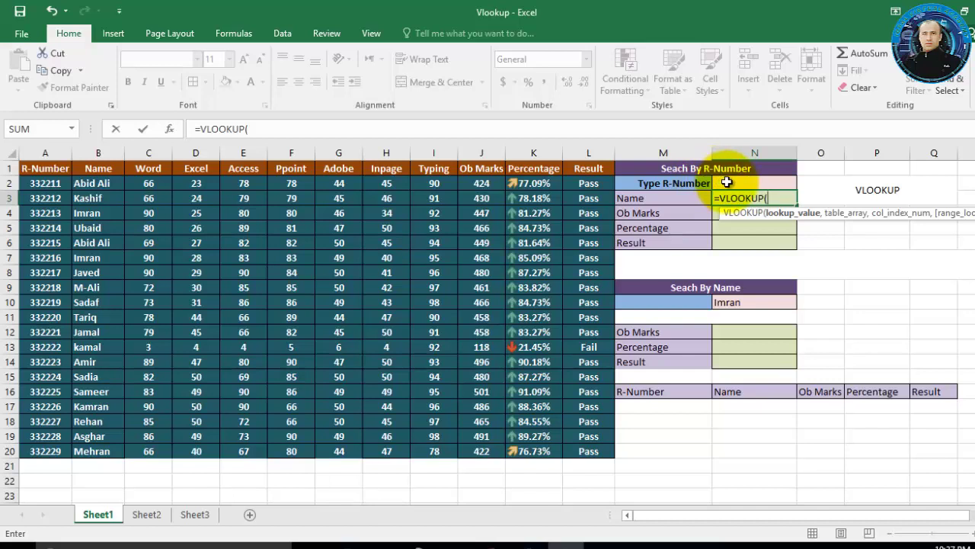
left_click(727, 182)
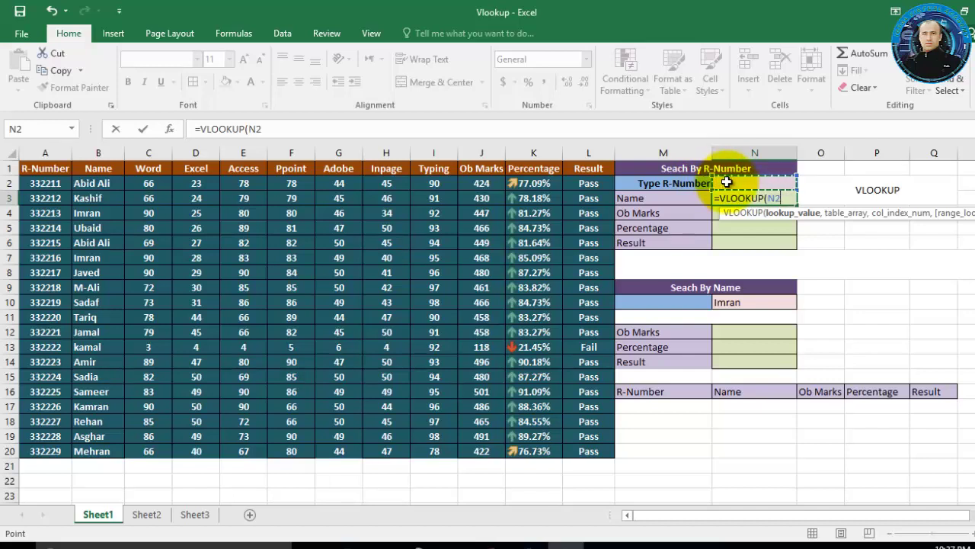
type(",")
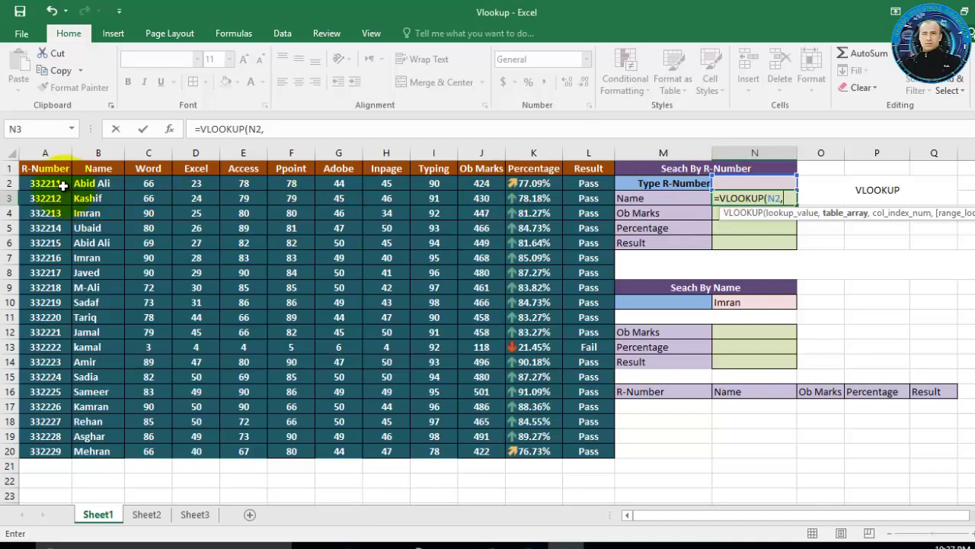
left_click_drag(54, 184, 579, 446)
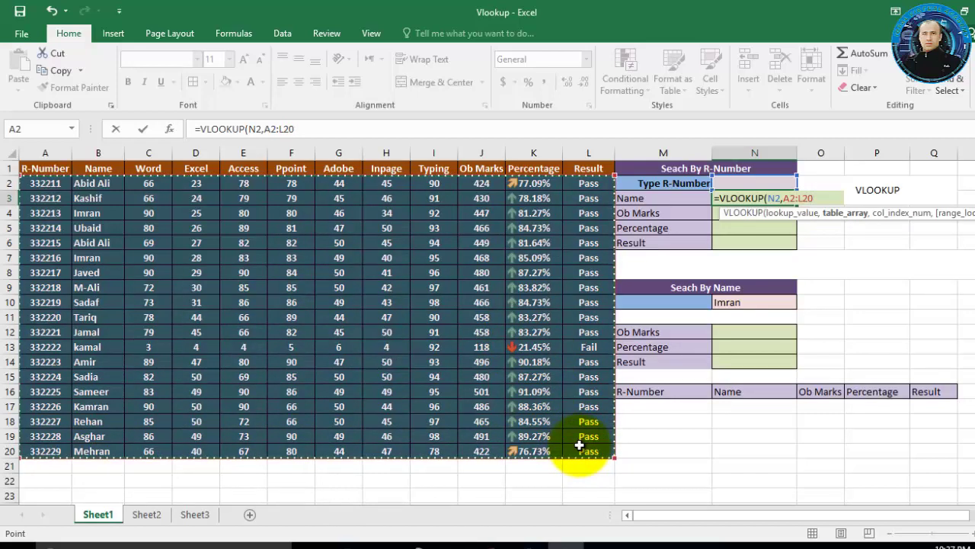
type(",2")
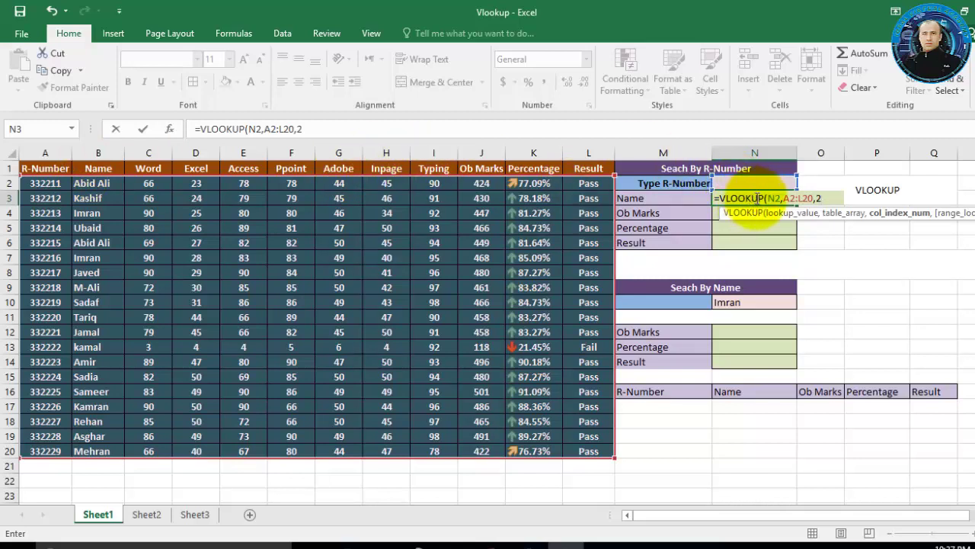
type(",")
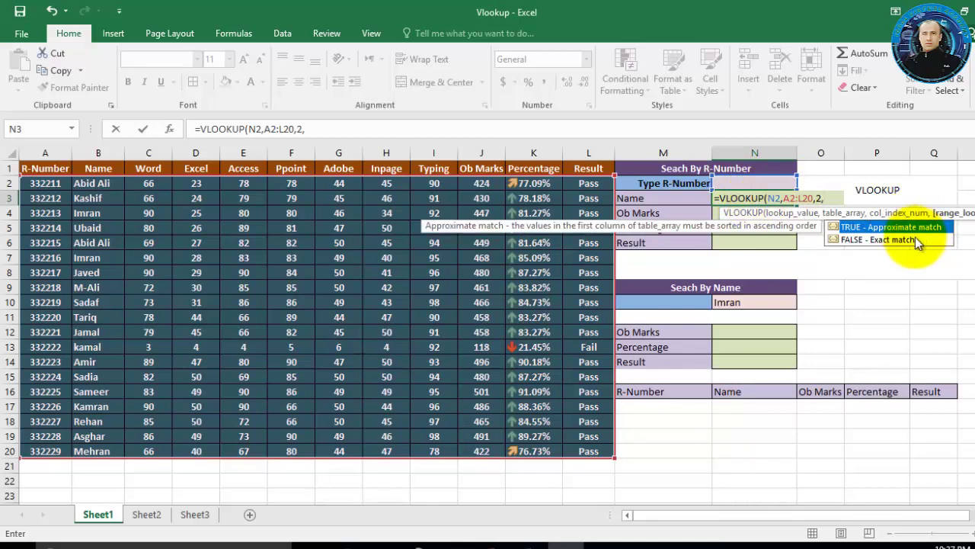
left_click(915, 238)
double_click(915, 238)
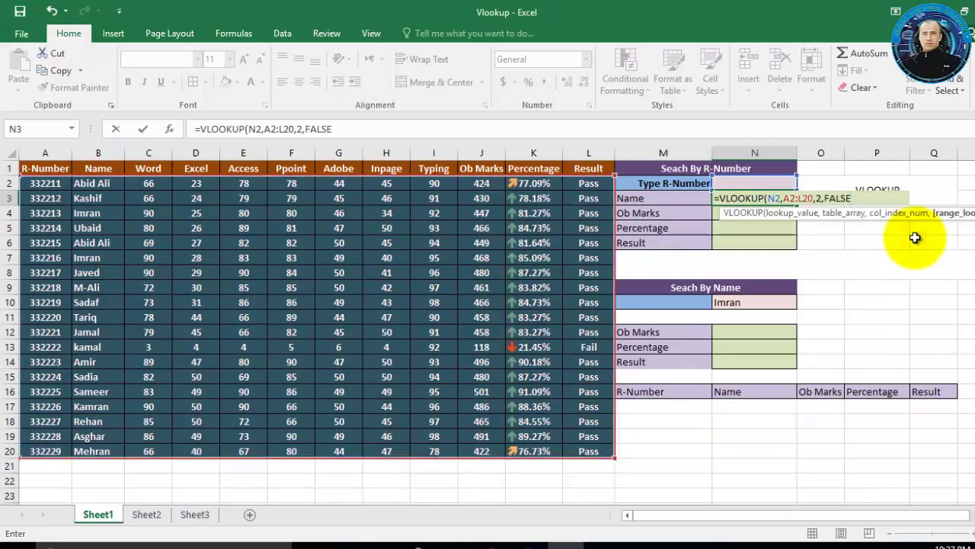
type(")")
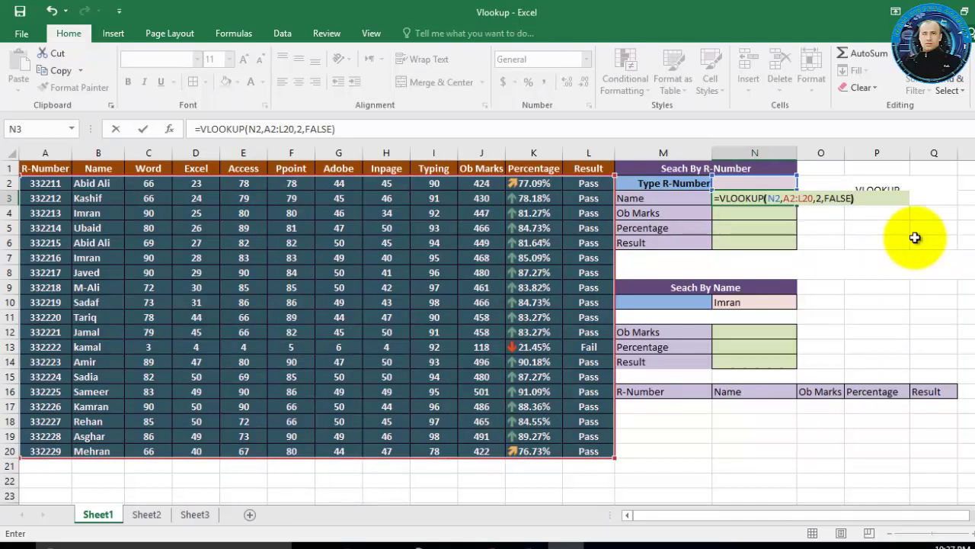
key("Return")
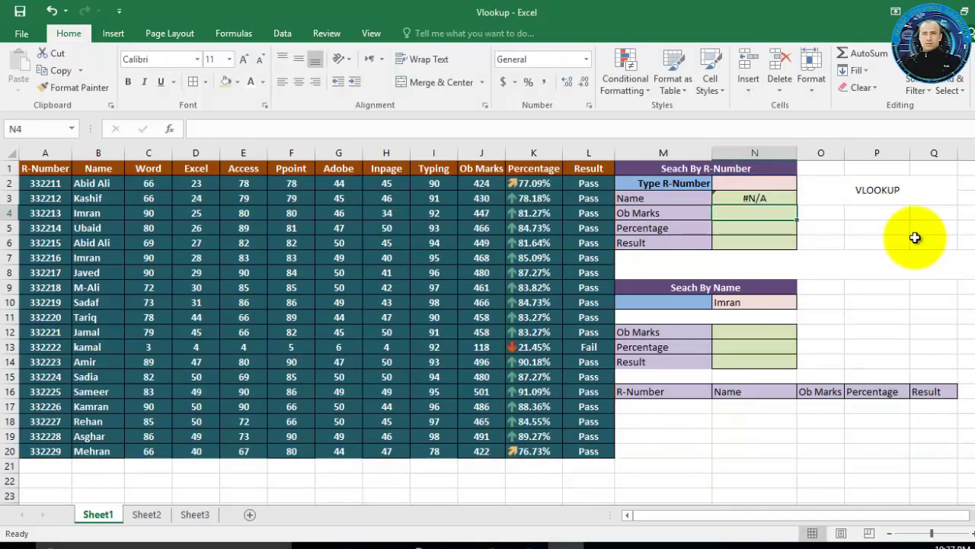
Step: Test the Name lookup by entering the R-Number of the record in row 2 into N2
left_click(759, 186)
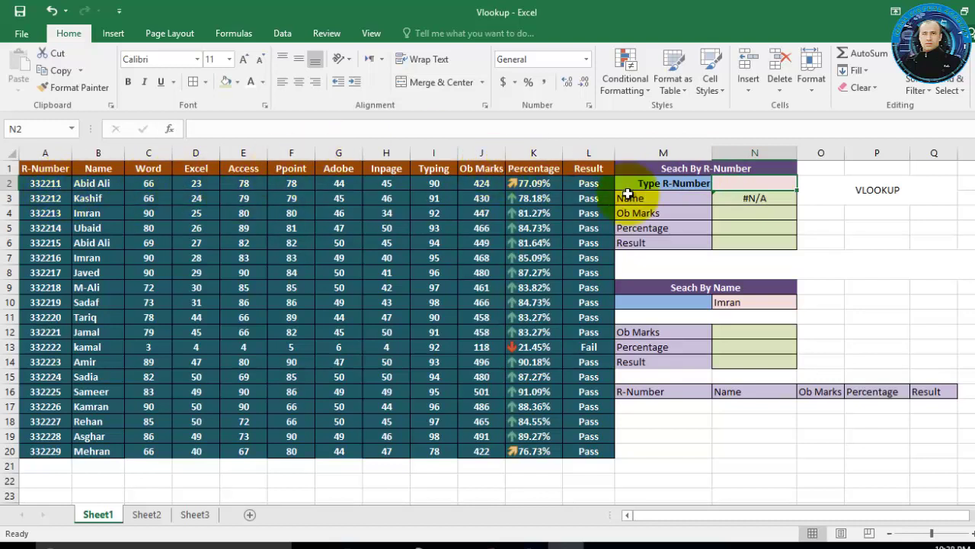
type("332211")
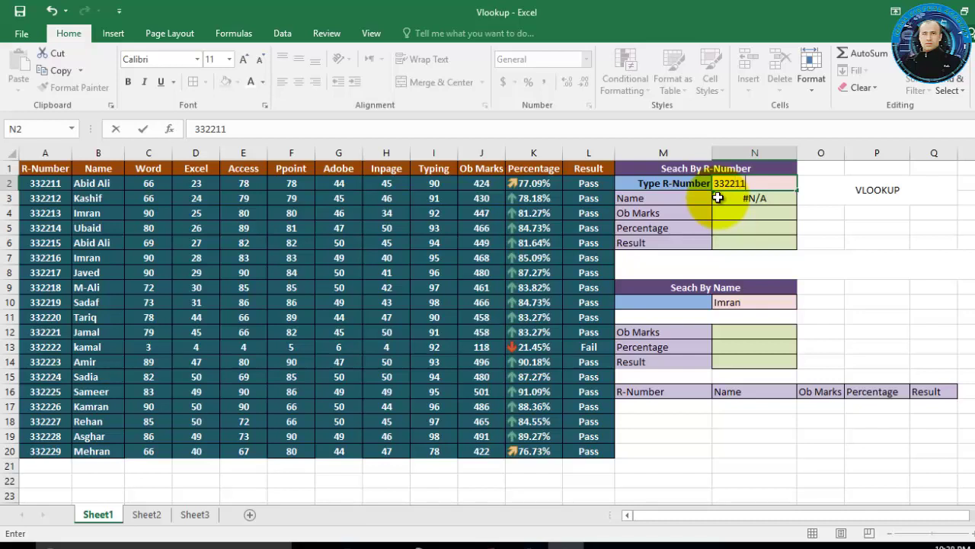
key("Return")
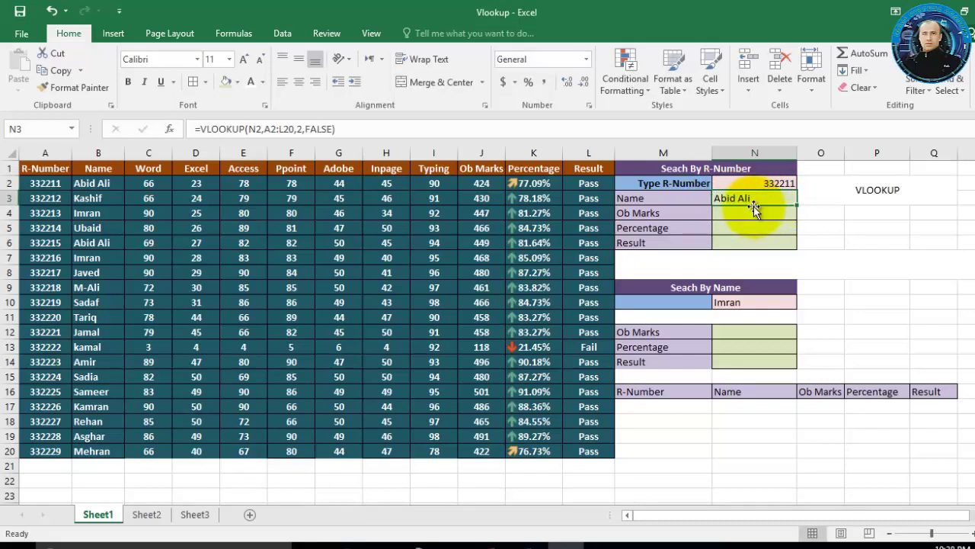
Step: Replace the search value in N2 with the R-Number of the record in row 4
left_click(765, 183)
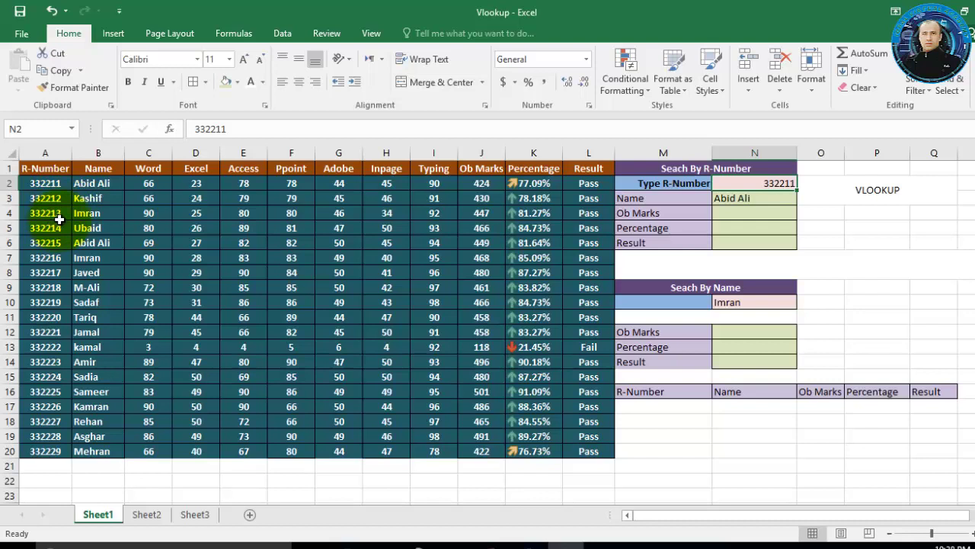
left_click(793, 185)
type("33221")
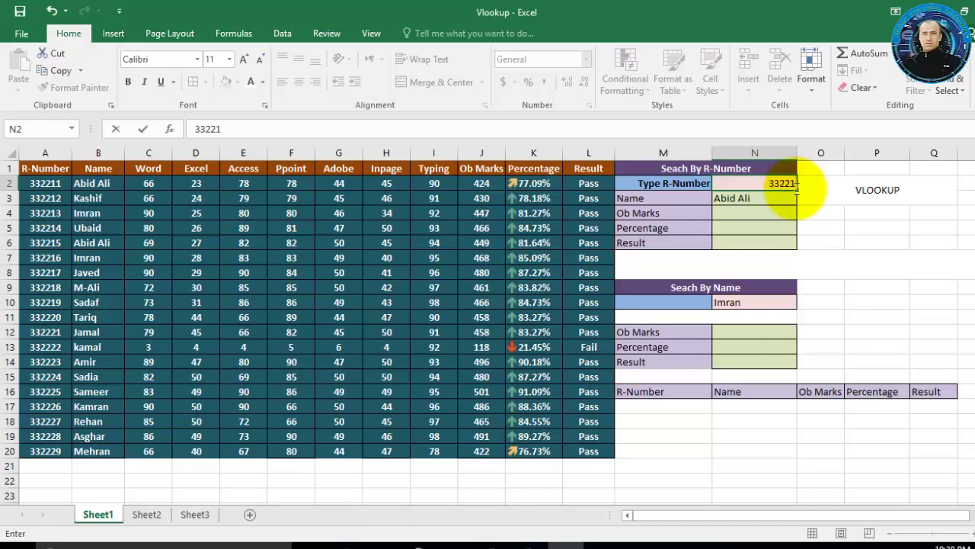
type("3")
key("Return")
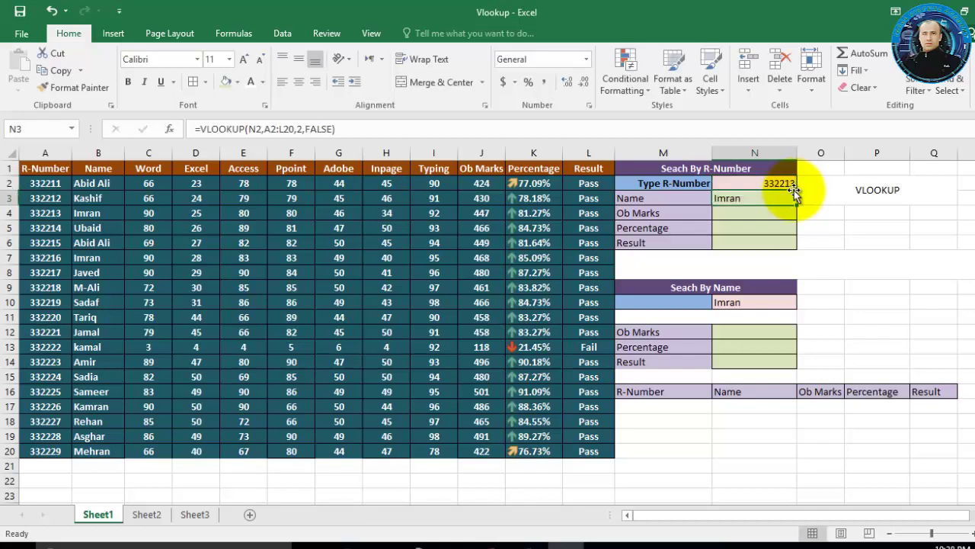
Step: Enter a VLOOKUP formula in N4 that finds N2 in A2:L20 and returns column 10 with an exact match (FALSE)
left_click(749, 213)
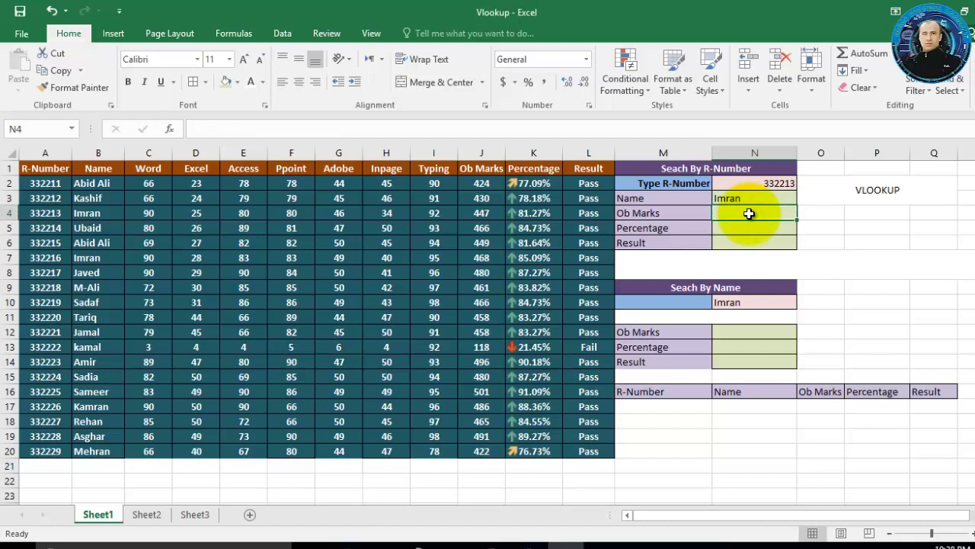
type("=")
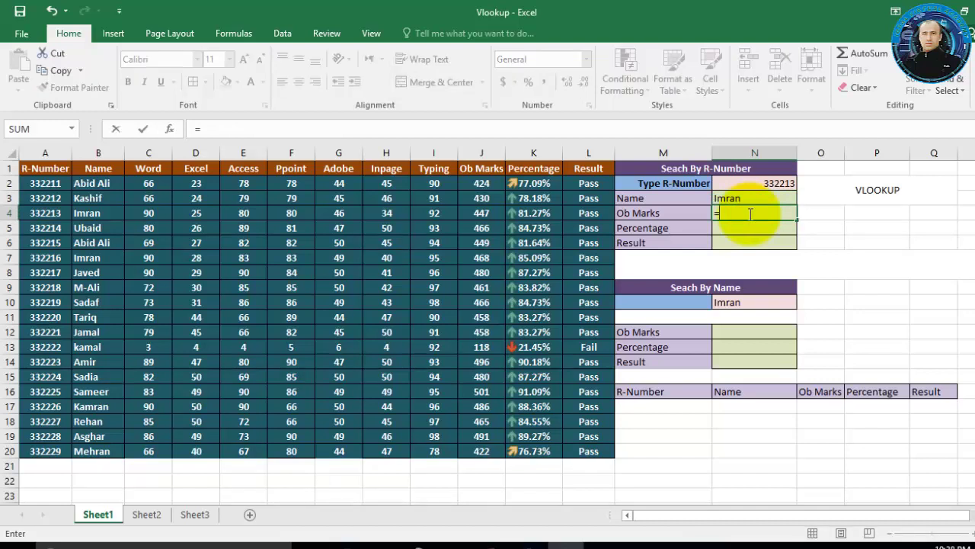
type("VLO")
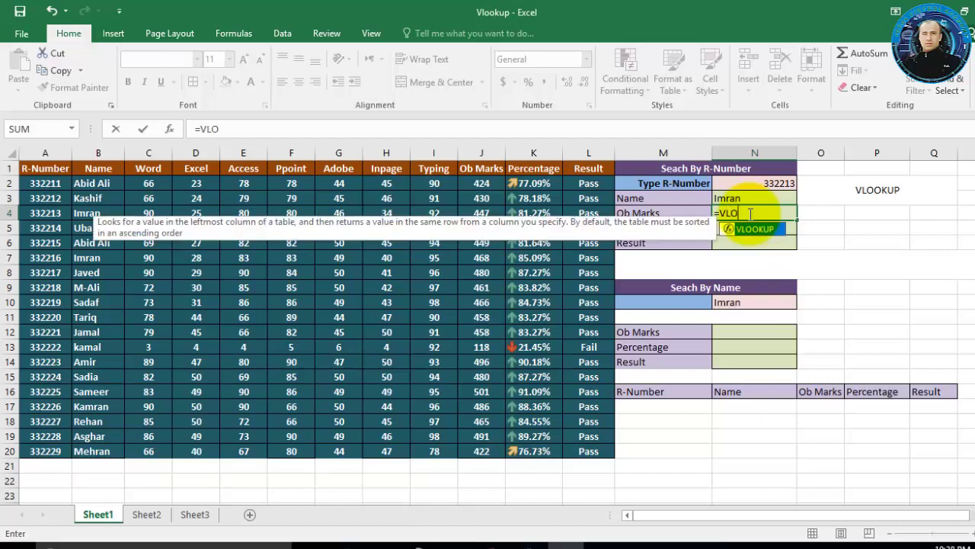
type("OKUP(")
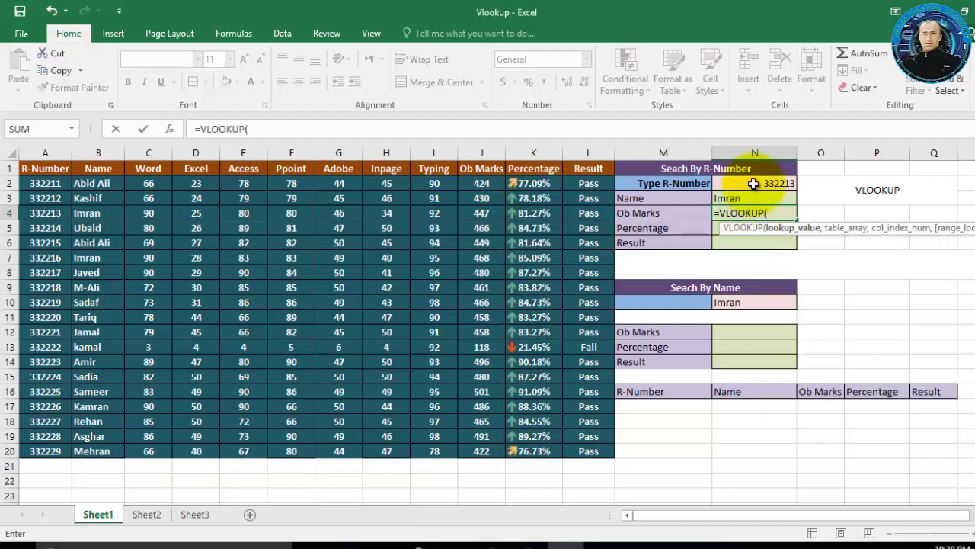
left_click(753, 184)
type(",")
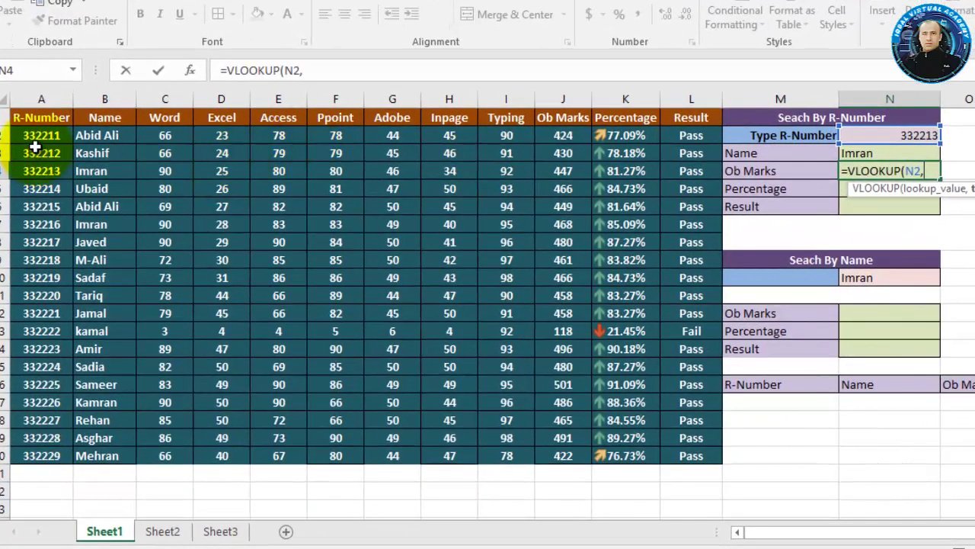
left_click_drag(32, 135, 669, 445)
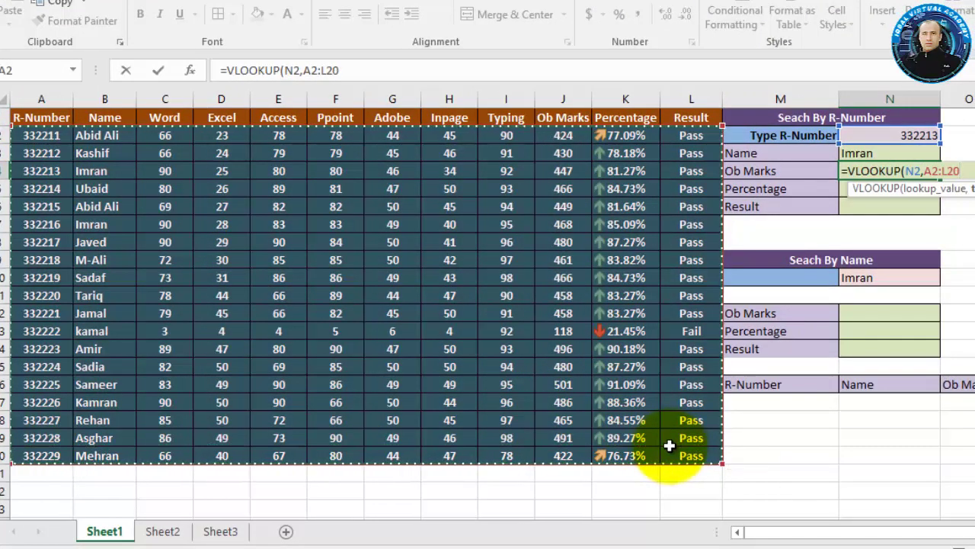
type(",10,")
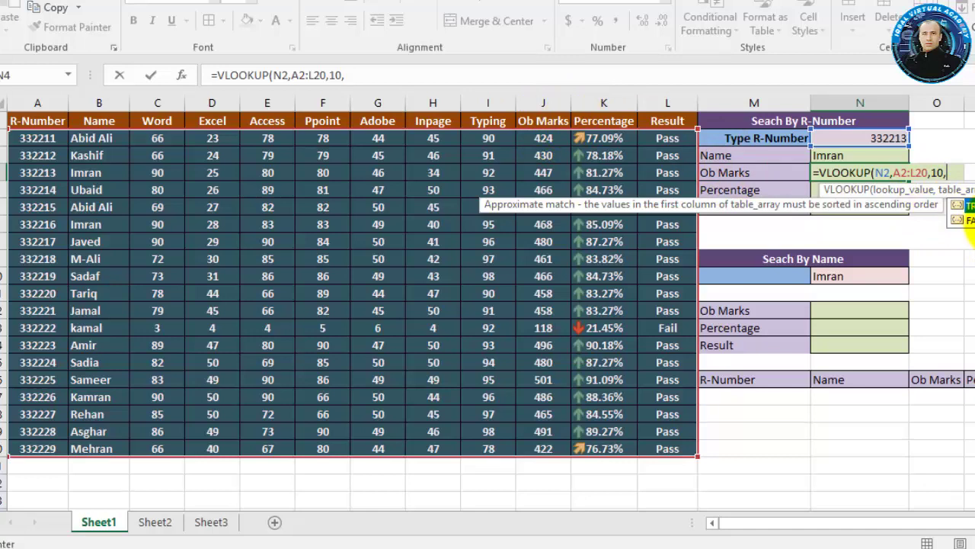
double_click(964, 220)
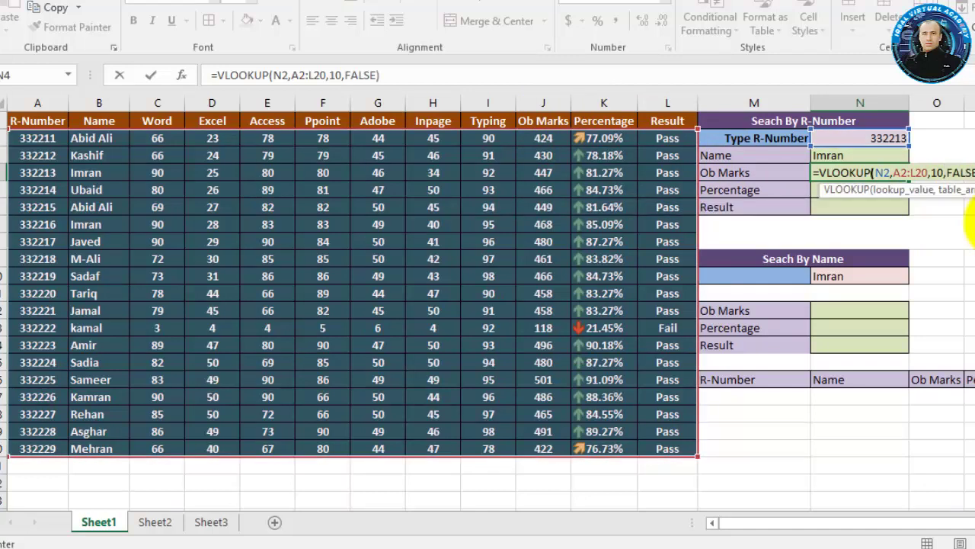
key("Return")
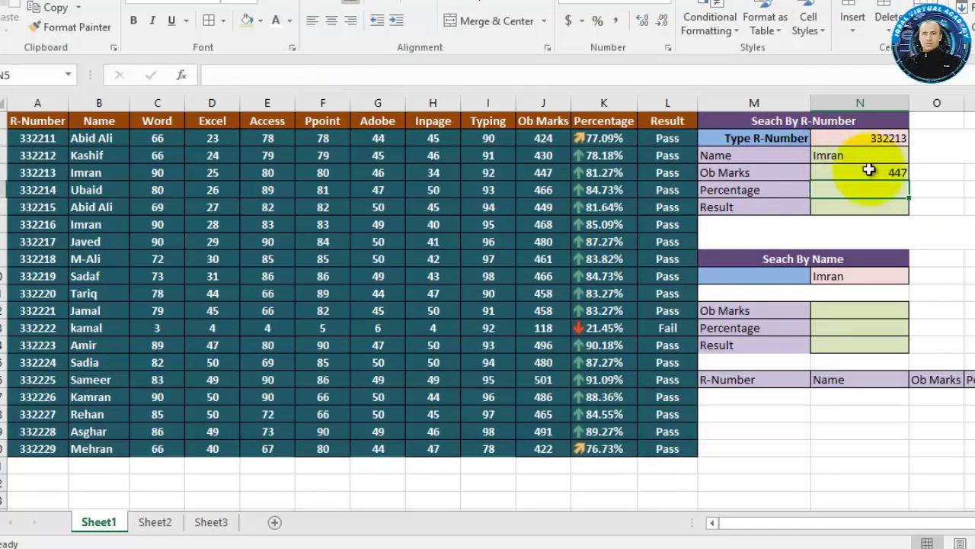
Step: Check the Ob Marks lookup in N4 against cells A4 to J4 of the matching record and inspect its formula
left_click(867, 172)
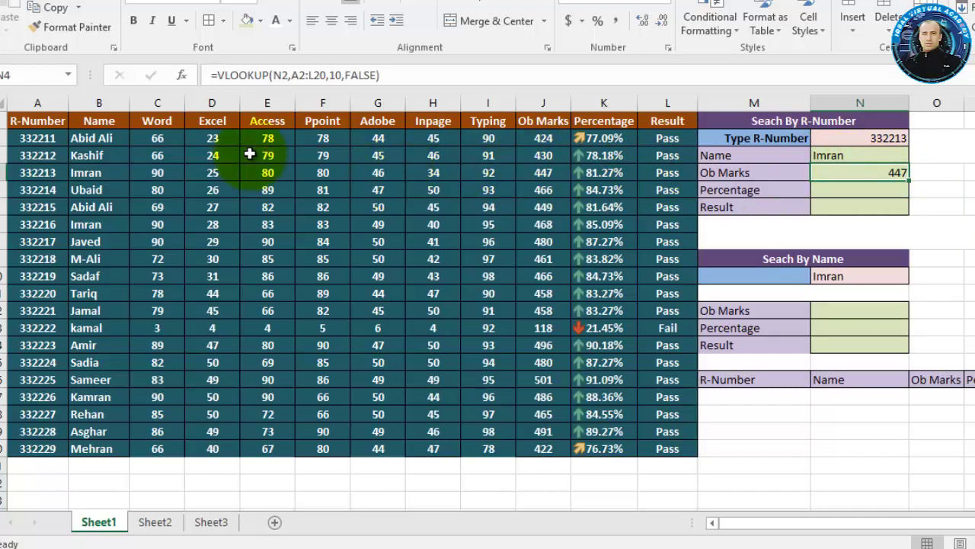
left_click_drag(41, 173, 550, 169)
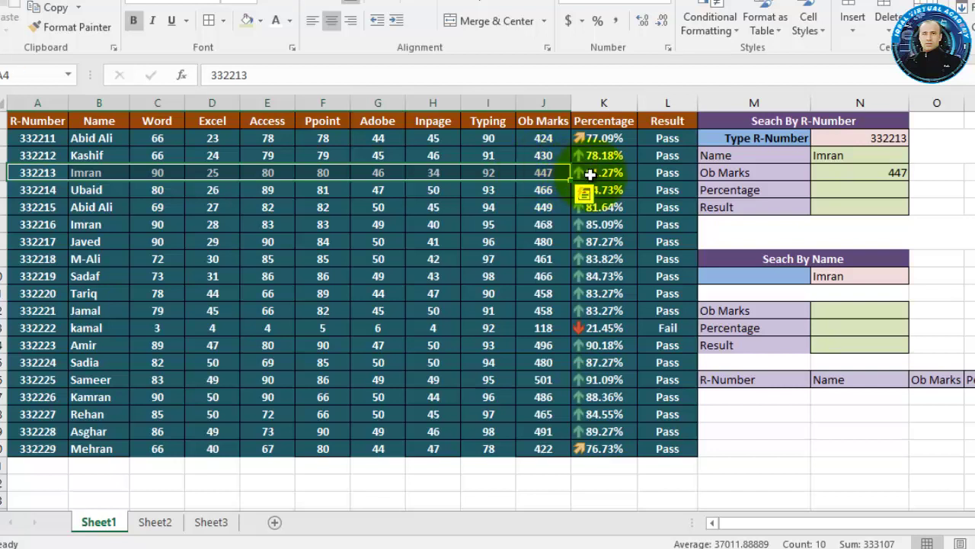
left_click(838, 174)
double_click(847, 173)
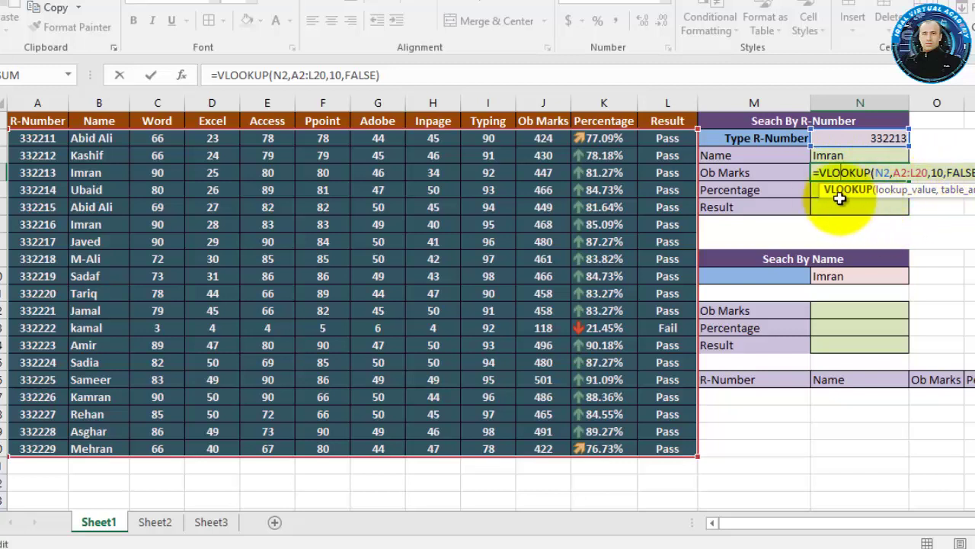
Step: Enter a VLOOKUP formula in N5 that finds N2 in A2:L20 and returns column 11 with an exact match (FALSE)
left_click(817, 190)
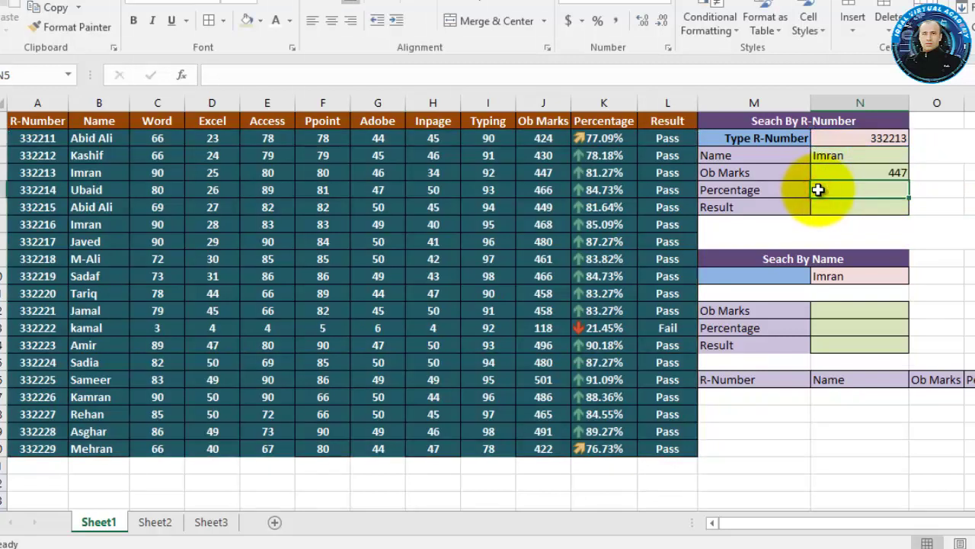
type("=V")
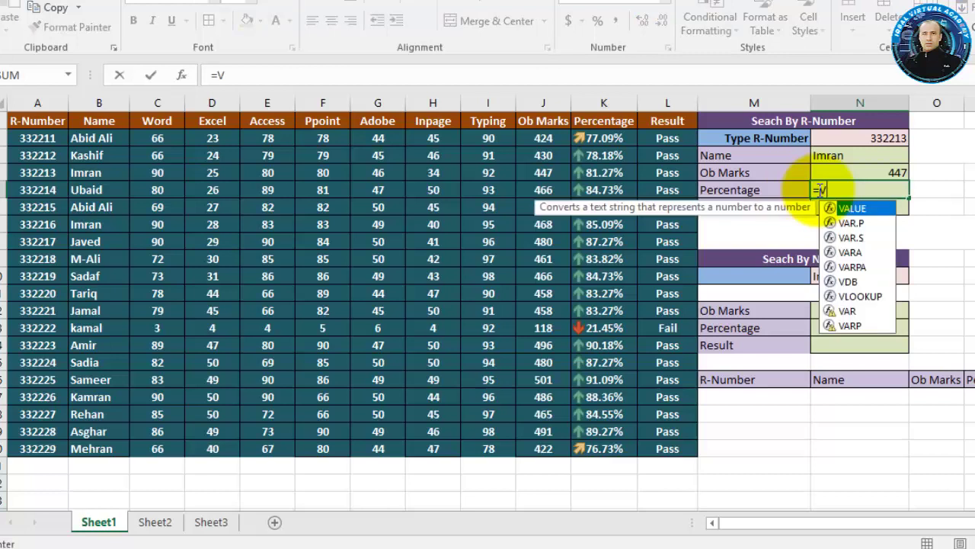
type("LOOKUP")
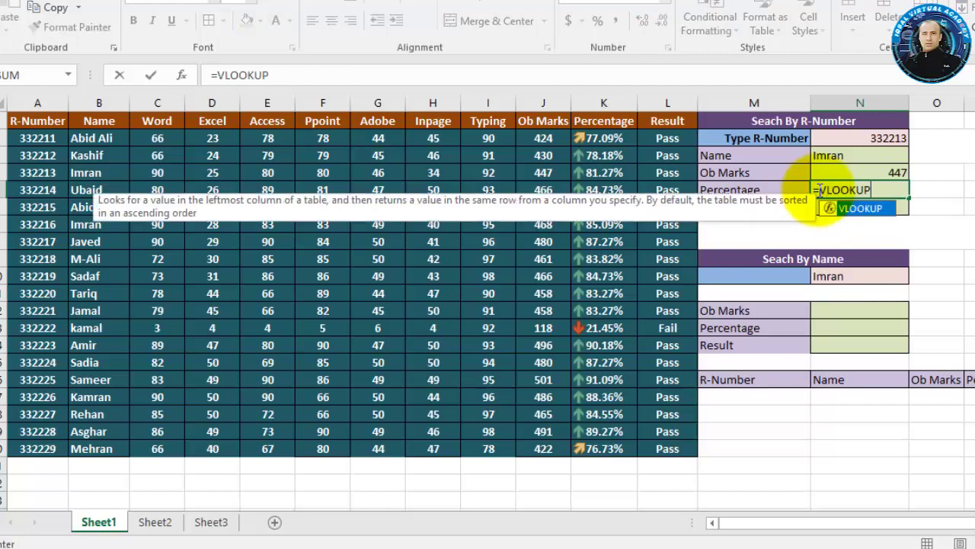
type("(")
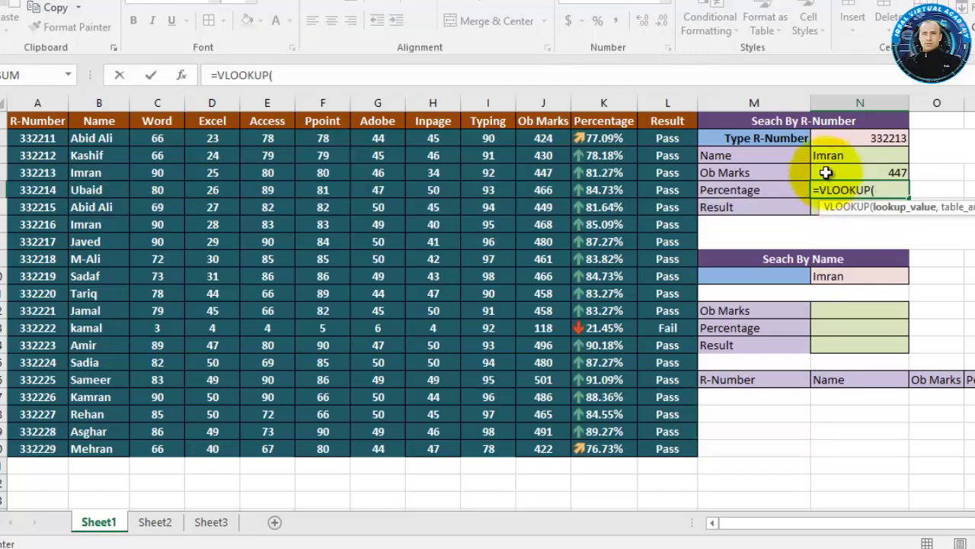
left_click(842, 138)
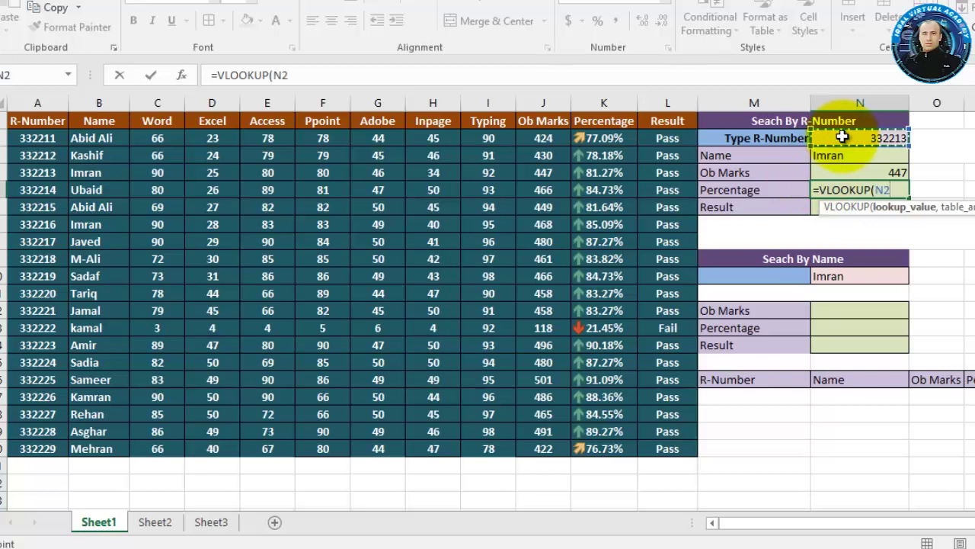
type(",")
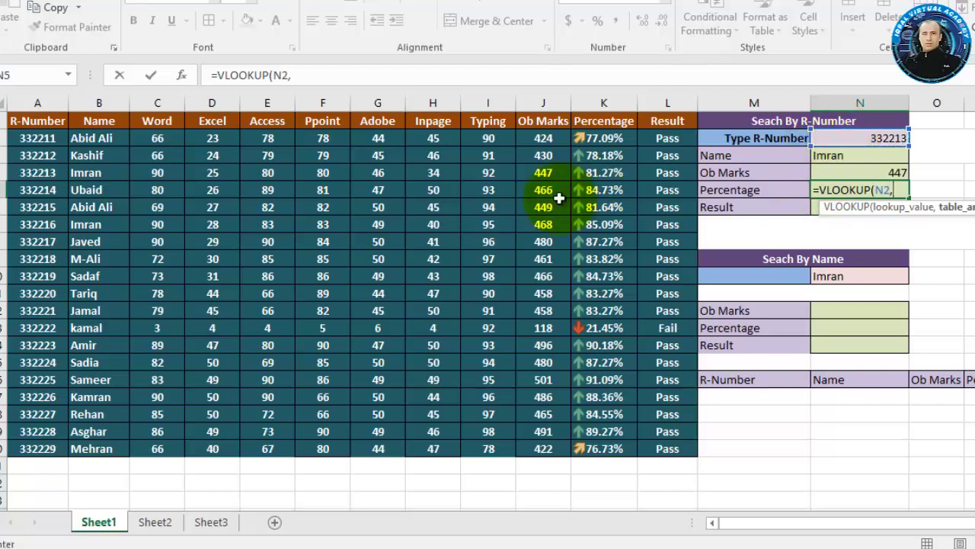
left_click_drag(51, 138, 655, 447)
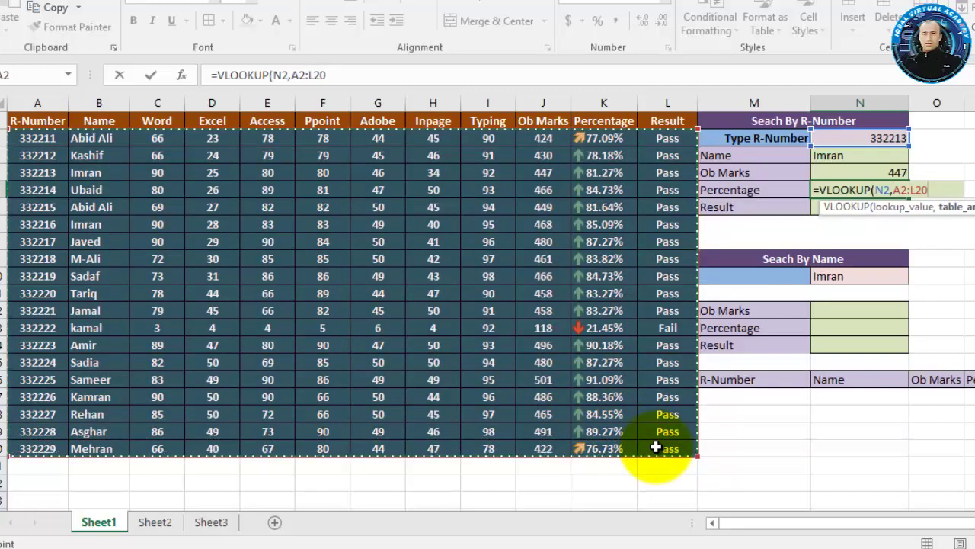
type(",")
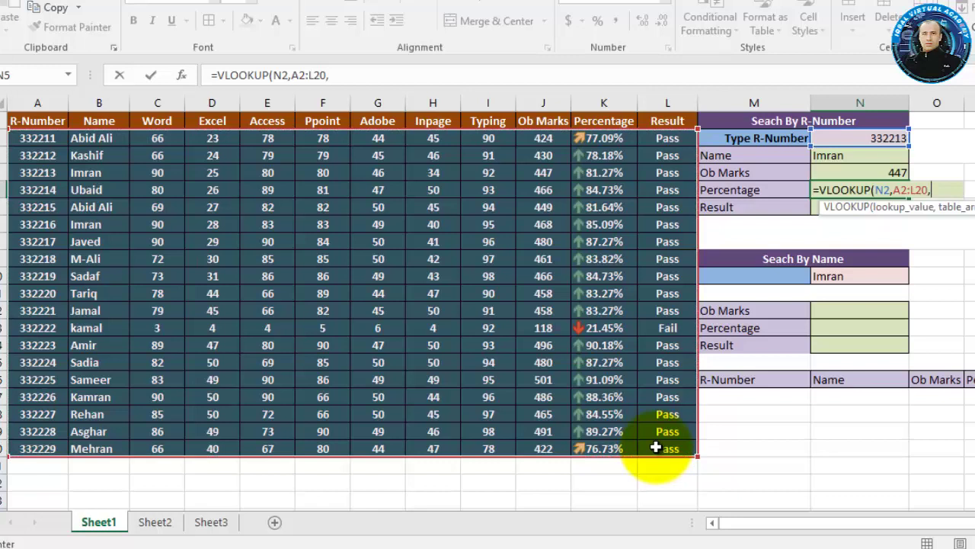
type("11,FALSE")
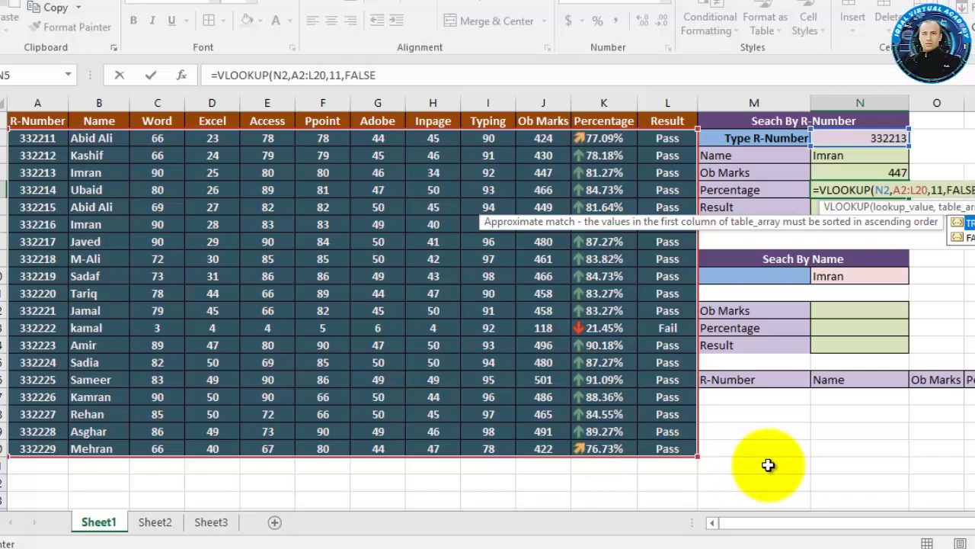
type(")")
key("Return")
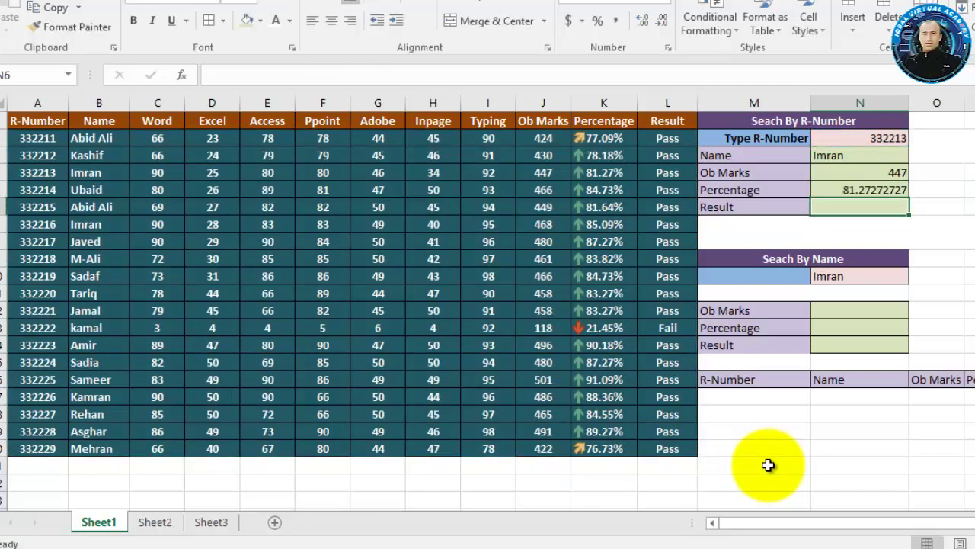
Step: Reduce the Percentage lookup result in N5 to two decimal places
left_click(853, 190)
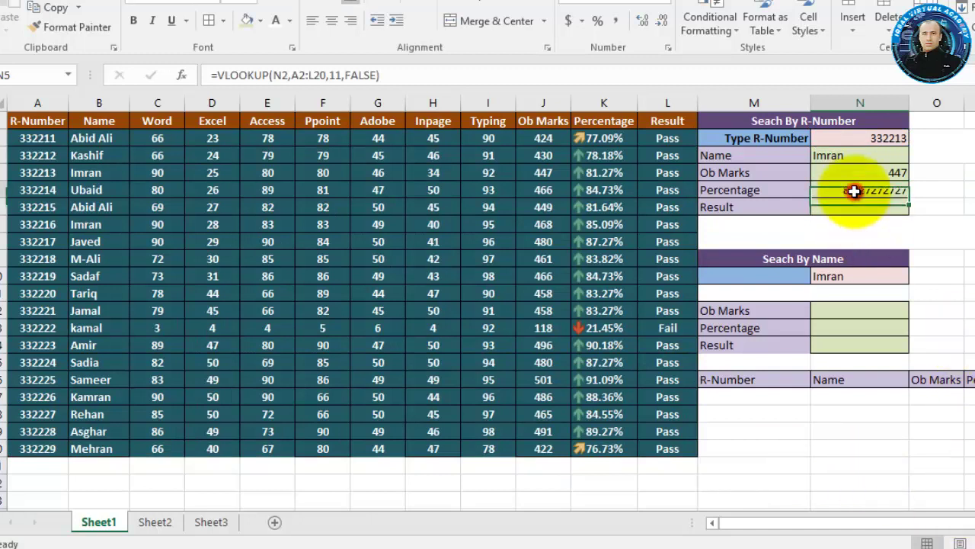
left_click(658, 23)
left_click(658, 23)
left_click(658, 23)
left_click(658, 24)
left_click(658, 25)
left_click(658, 24)
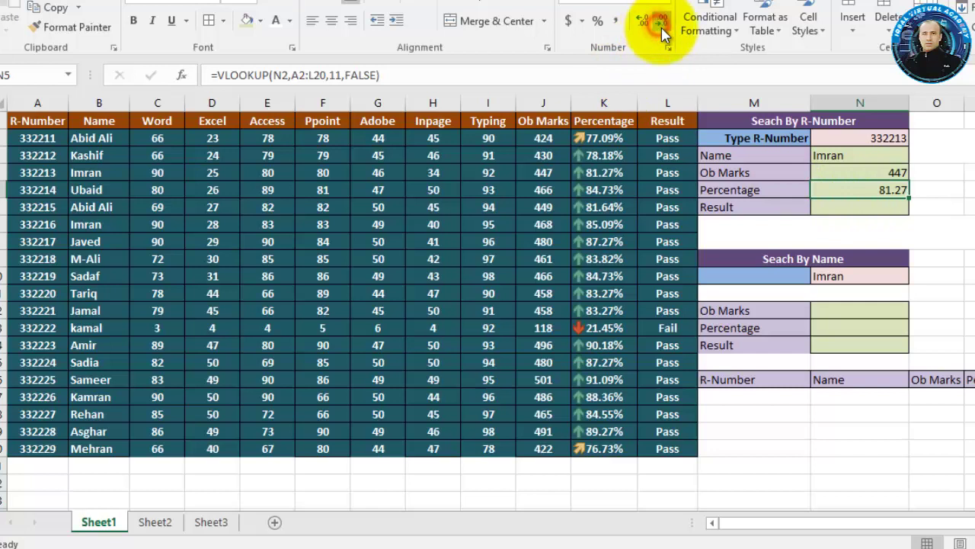
Step: Enter a VLOOKUP formula in N6 that finds N2 in A2:L20 and returns column 12 with an exact match (FALSE)
left_click(902, 205)
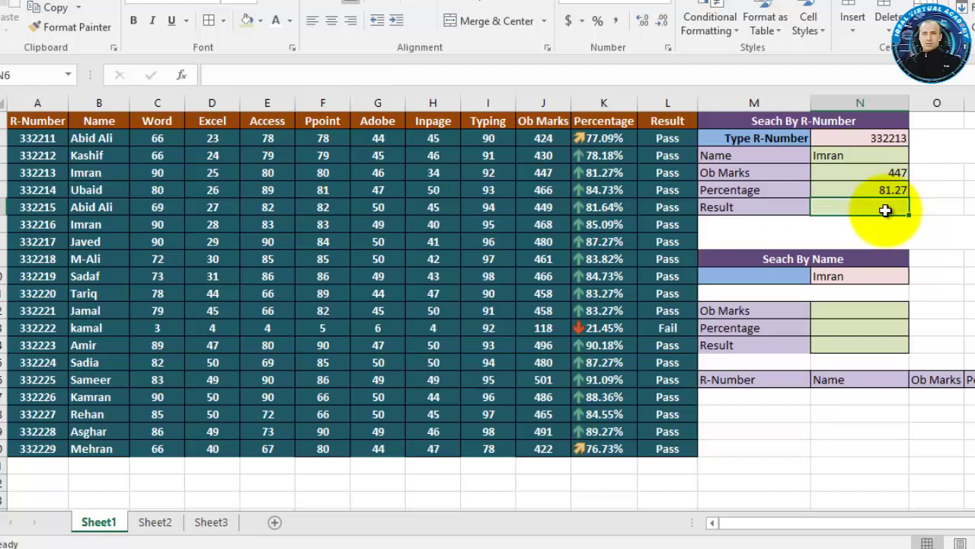
type("=")
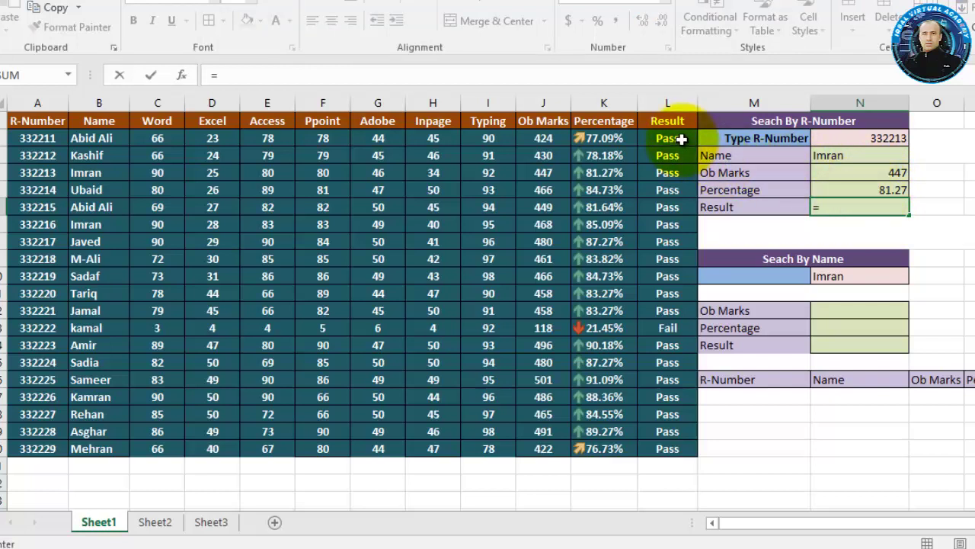
type("VLOOKUP")
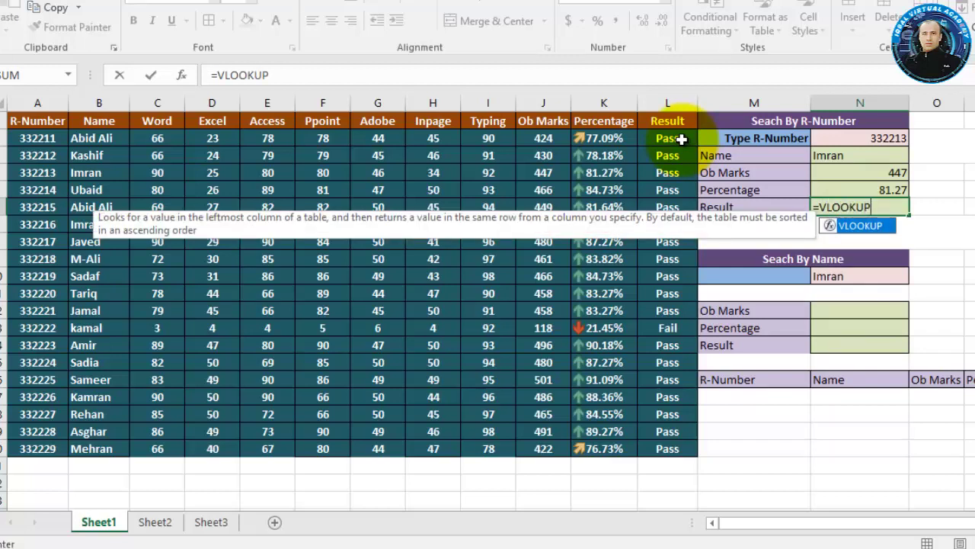
type("(")
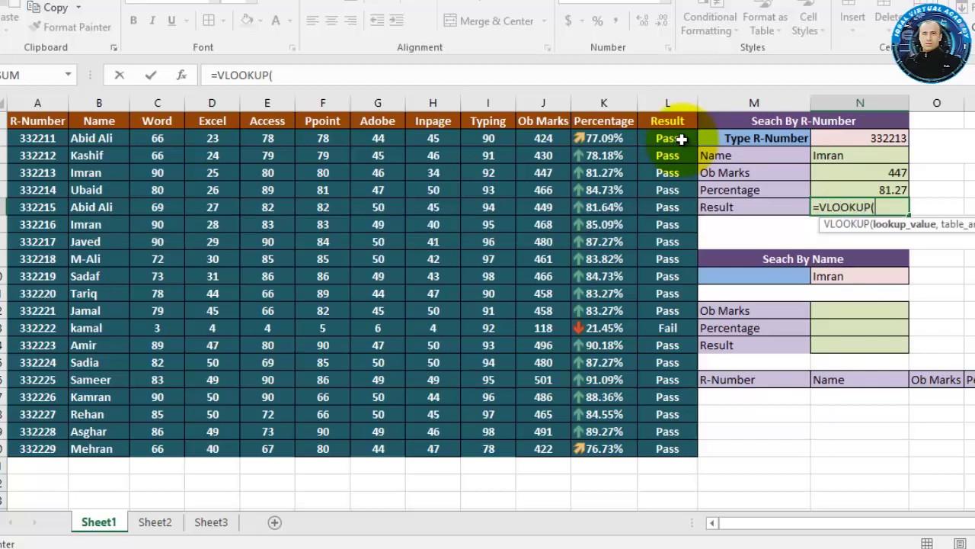
left_click(858, 137)
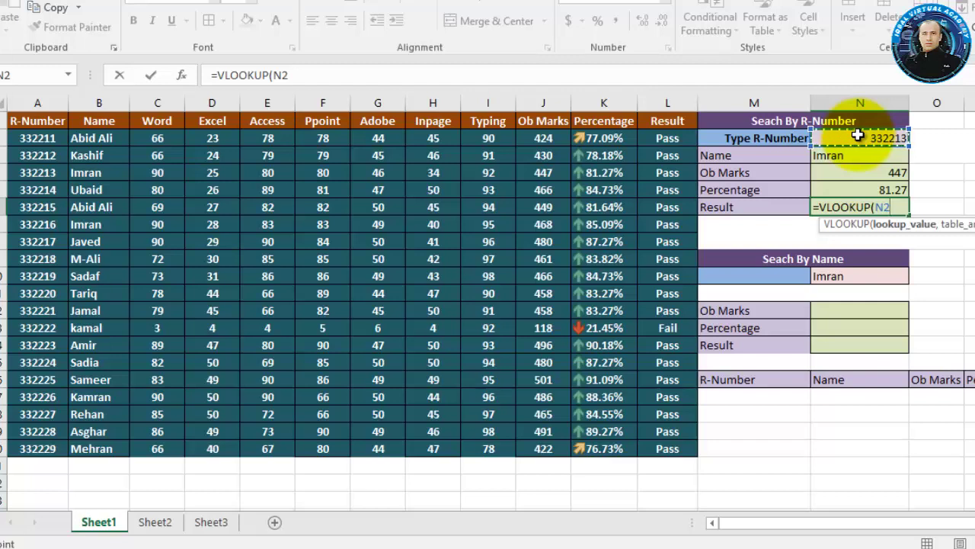
type(",")
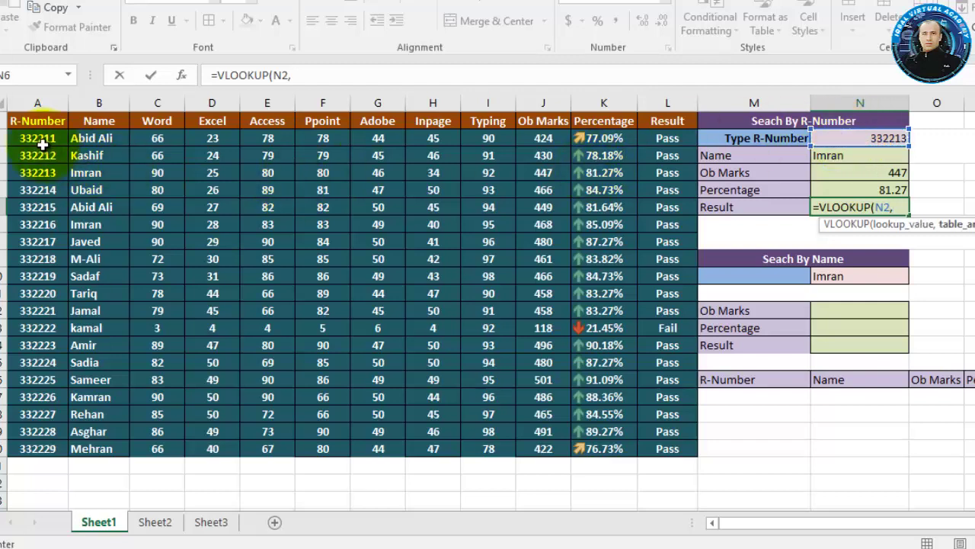
left_click_drag(42, 144, 653, 448)
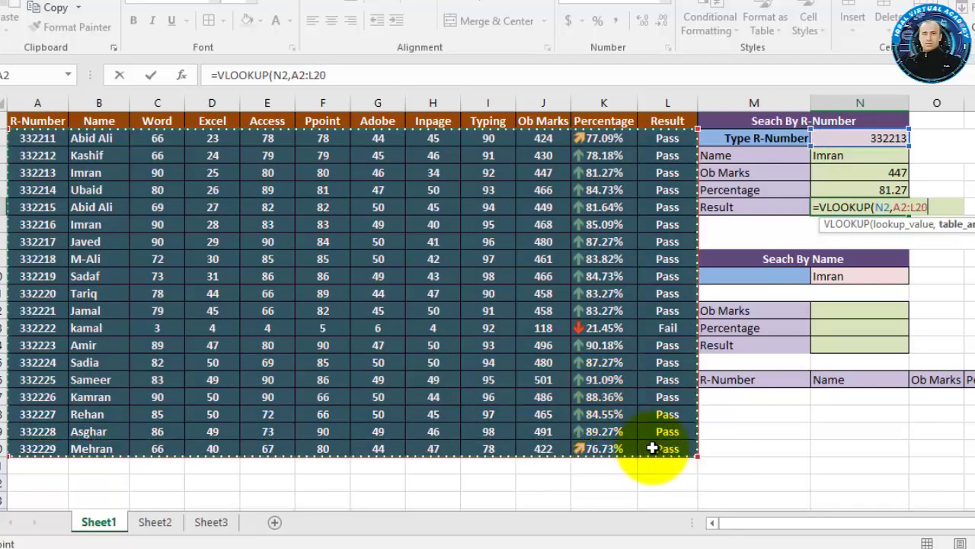
type(",12")
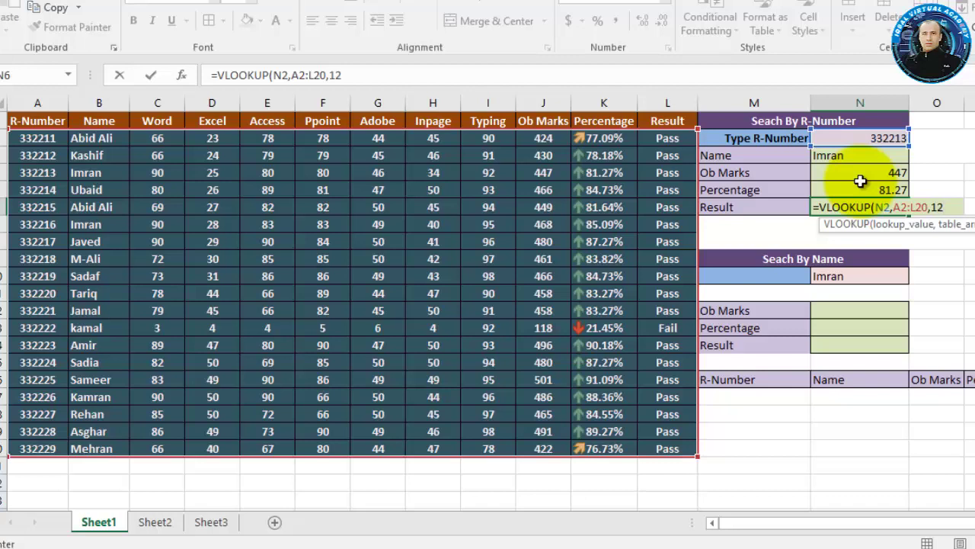
type(",")
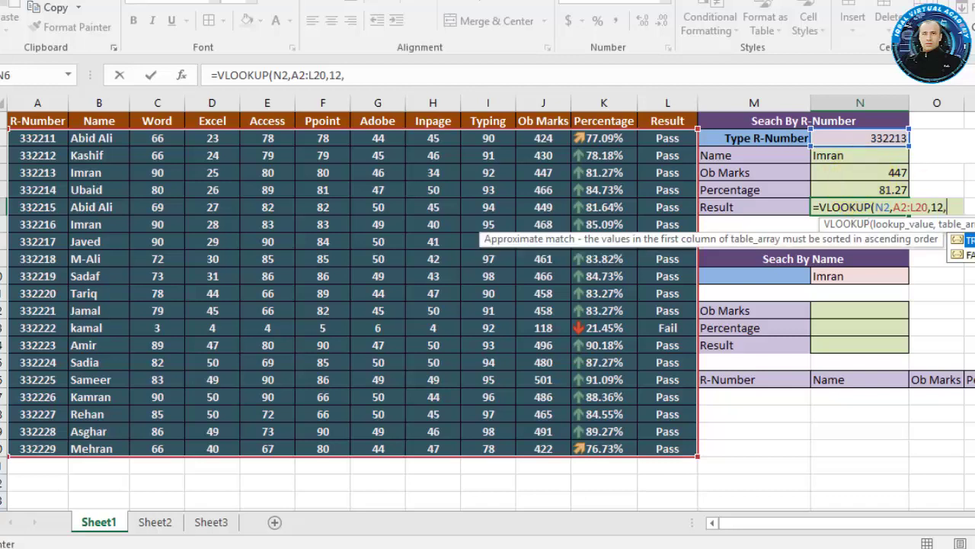
key("Down")
key("Tab")
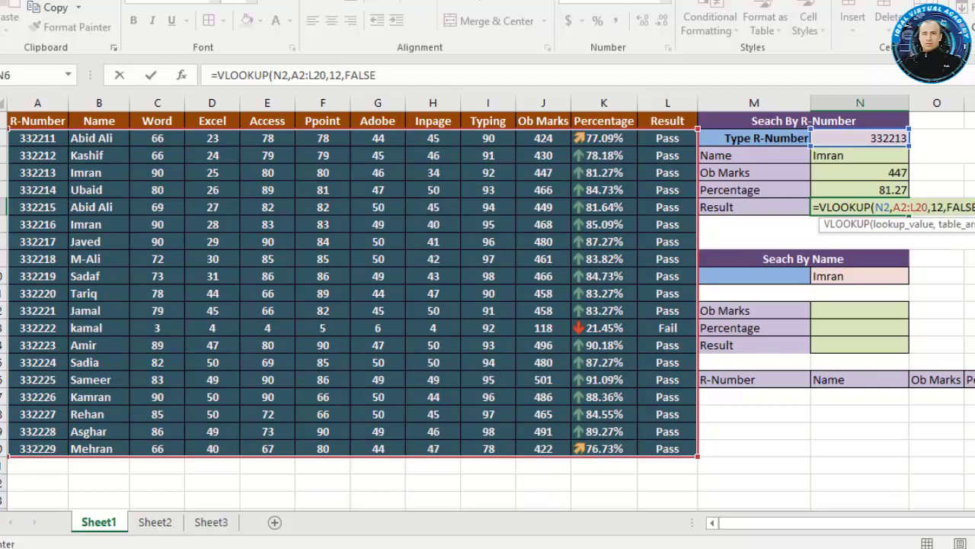
key("Return")
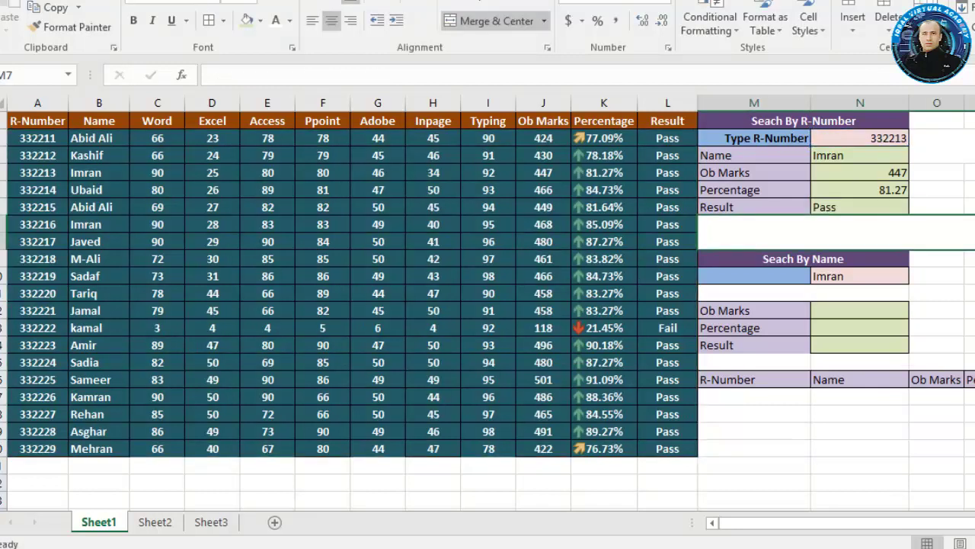
Step: Enter the number 123 in P5 and a sample name in P6 to compare how numbers and text align
left_click(869, 203)
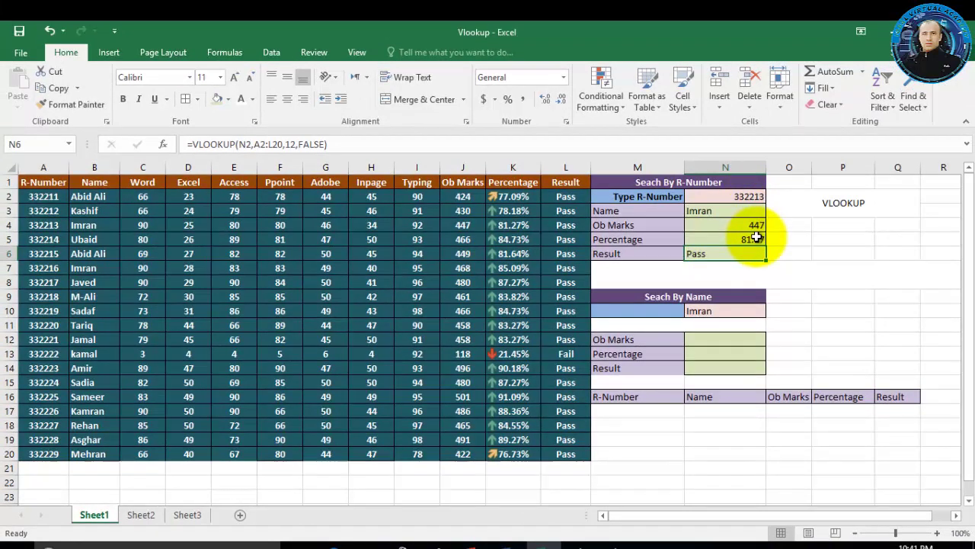
left_click(841, 239)
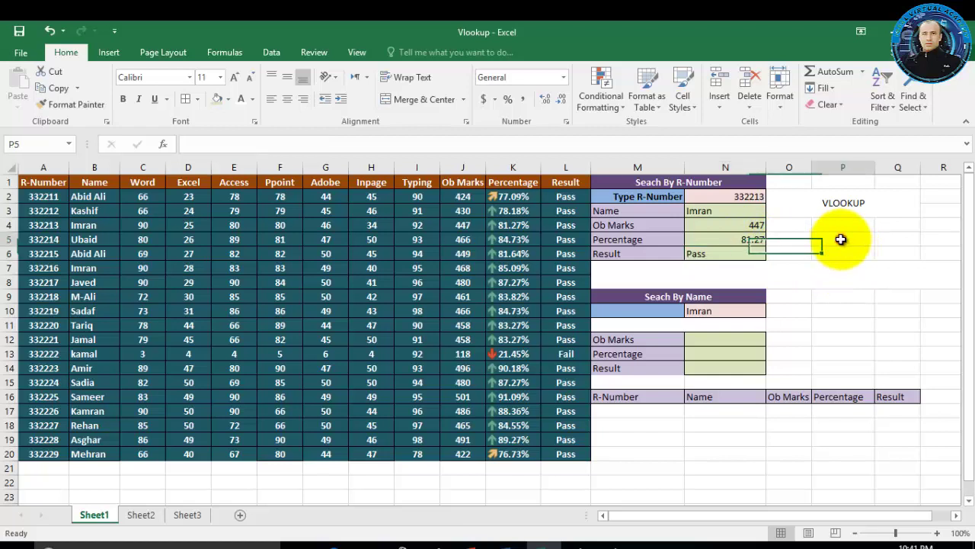
type("123")
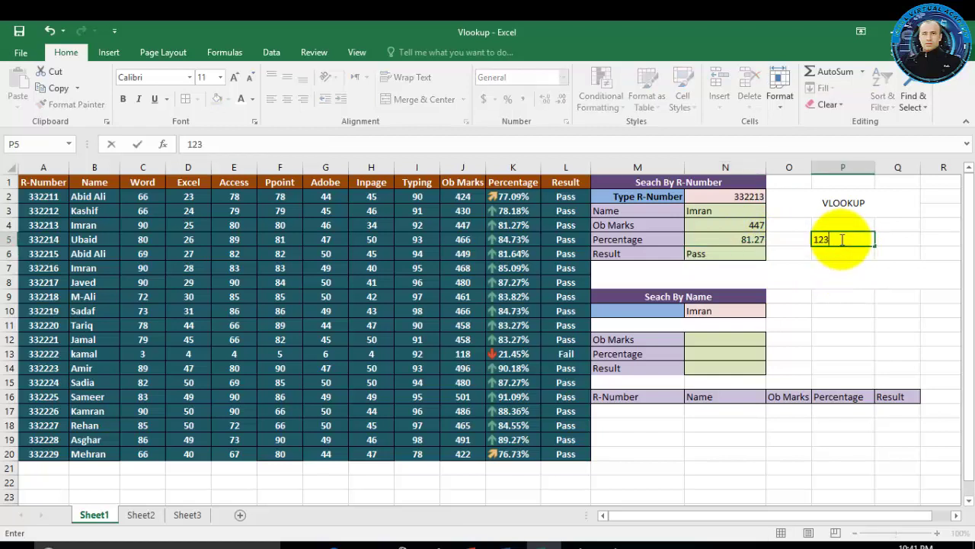
key("Return")
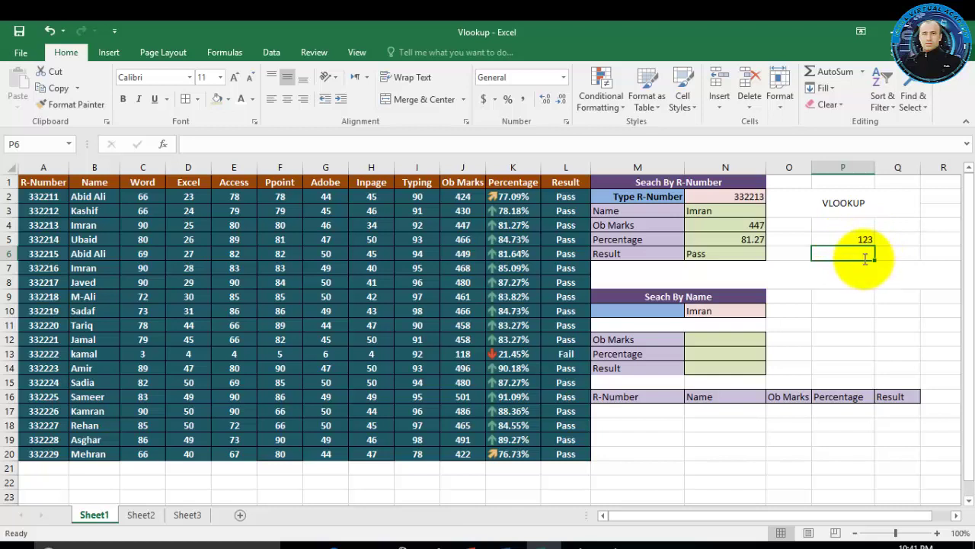
type("JAVED")
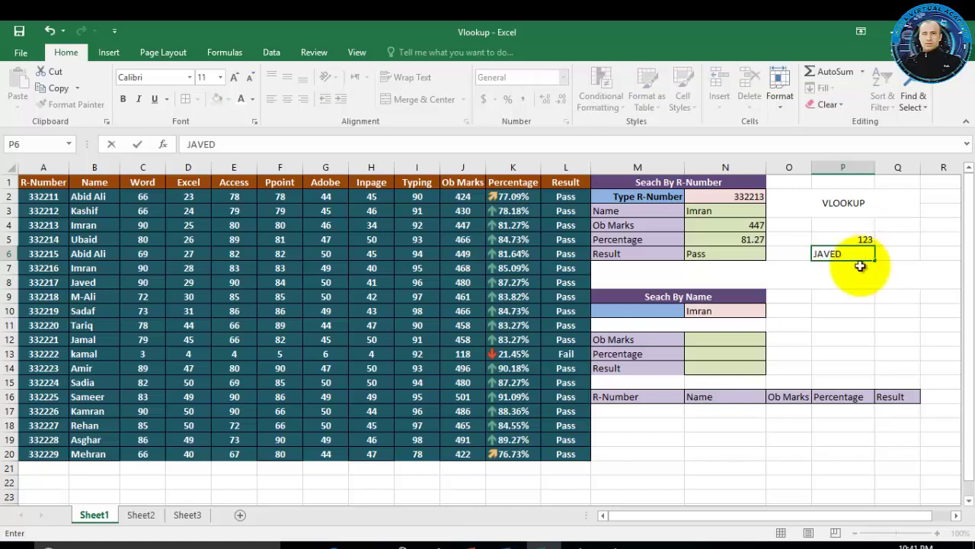
left_click(850, 278)
left_click(842, 257)
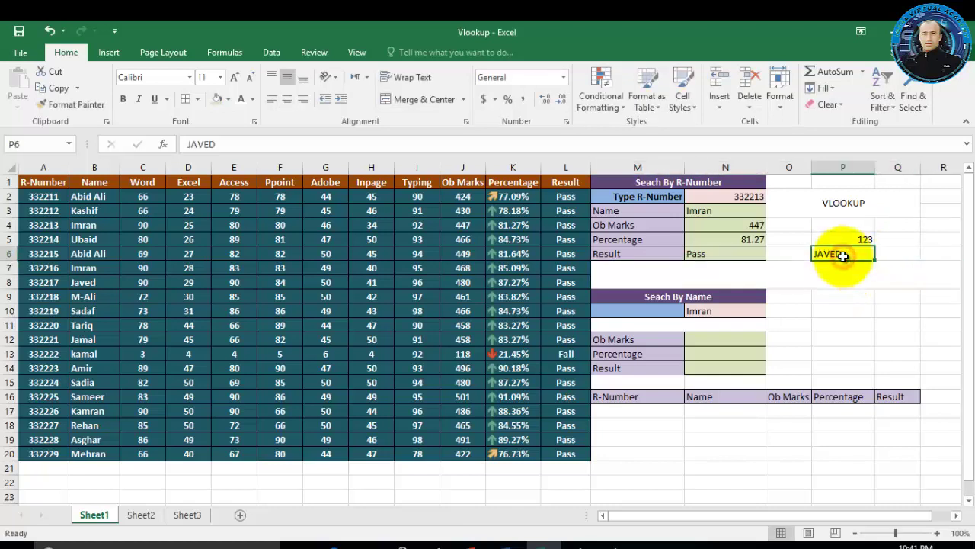
left_click(853, 238)
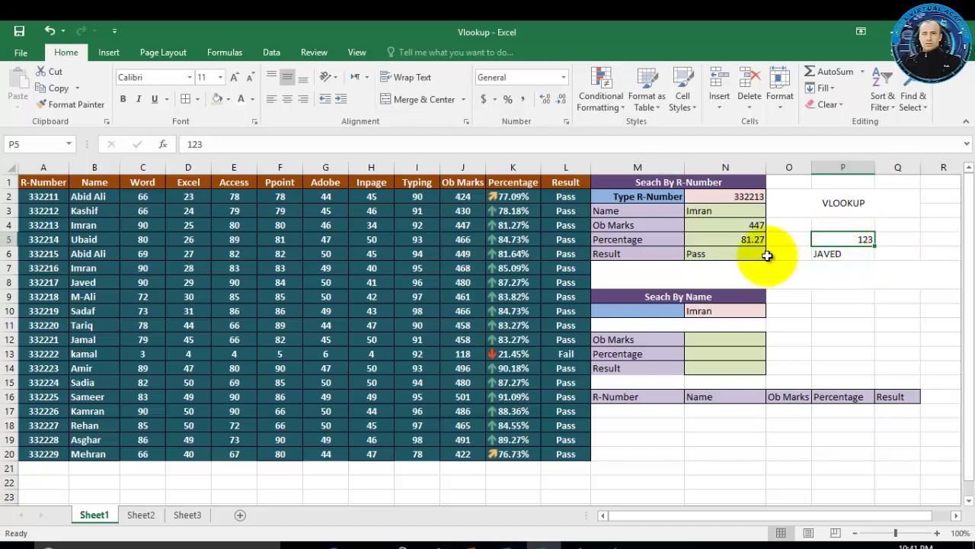
Step: Set the search R-Number in N2 to the one listed in A11 and check the lookup results down to N6
left_click(745, 196)
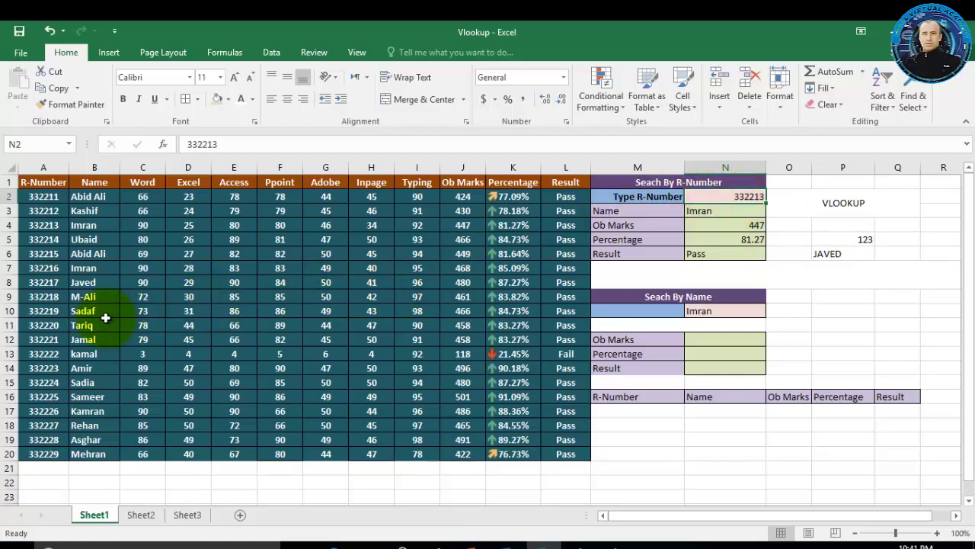
left_click(53, 325)
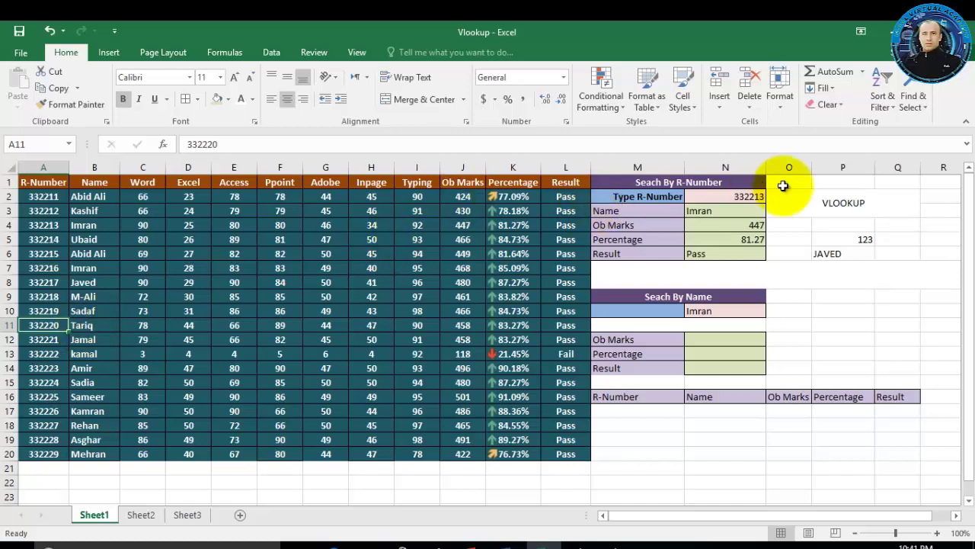
left_click(758, 195)
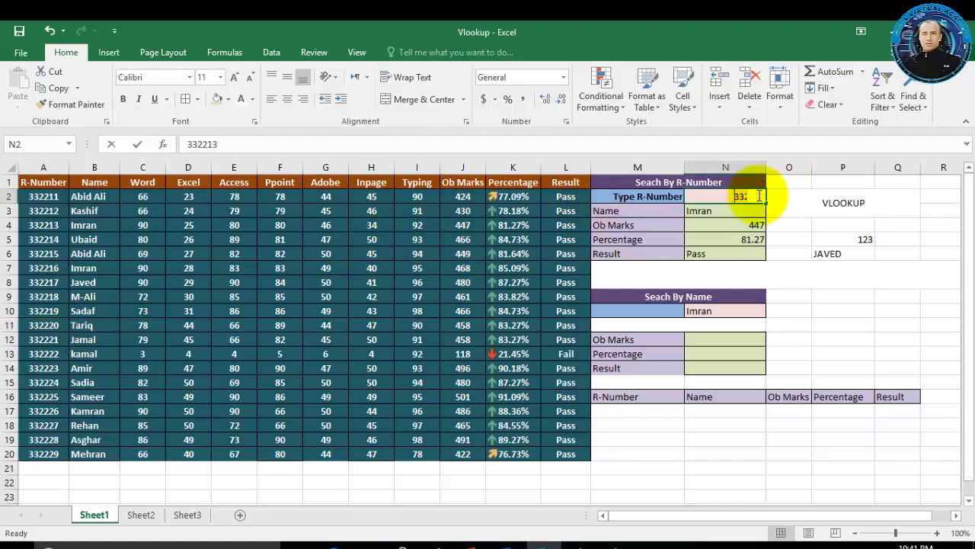
type("33")
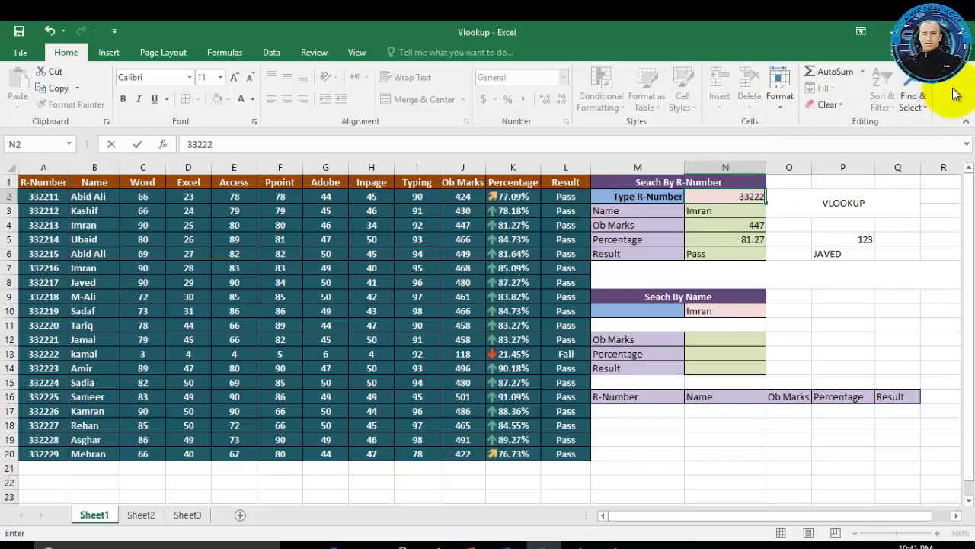
key("Return")
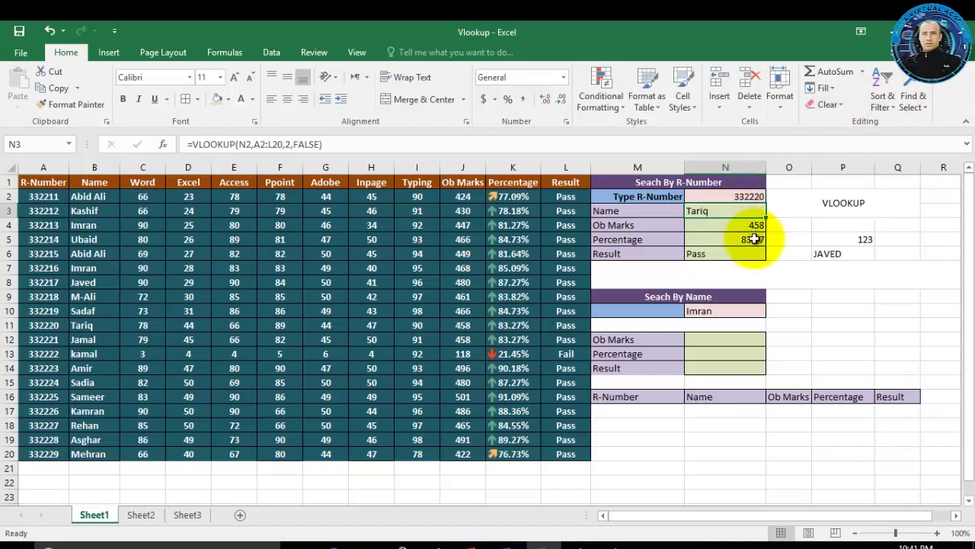
left_click(731, 255)
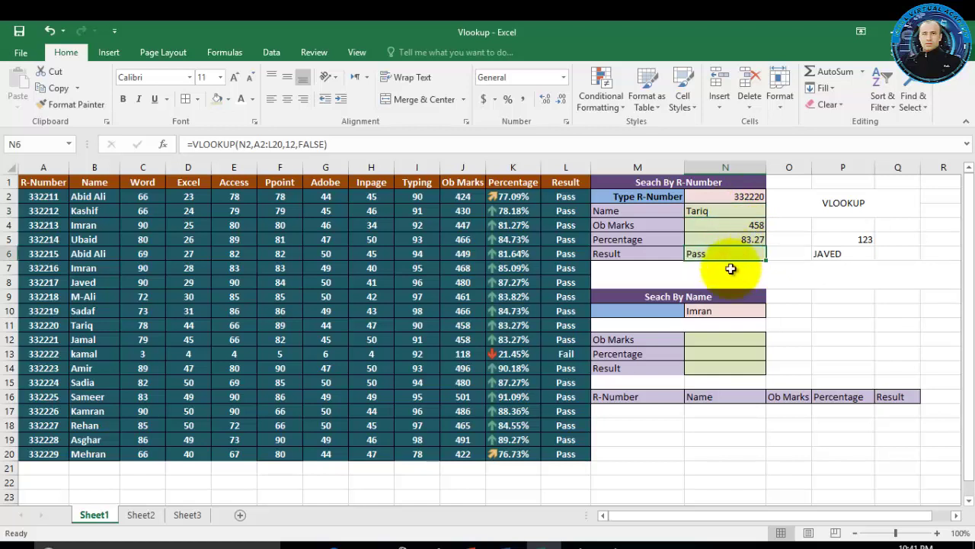
Step: Clear the name from search cell N10 and label M10 "Type std Name"
left_click(701, 312)
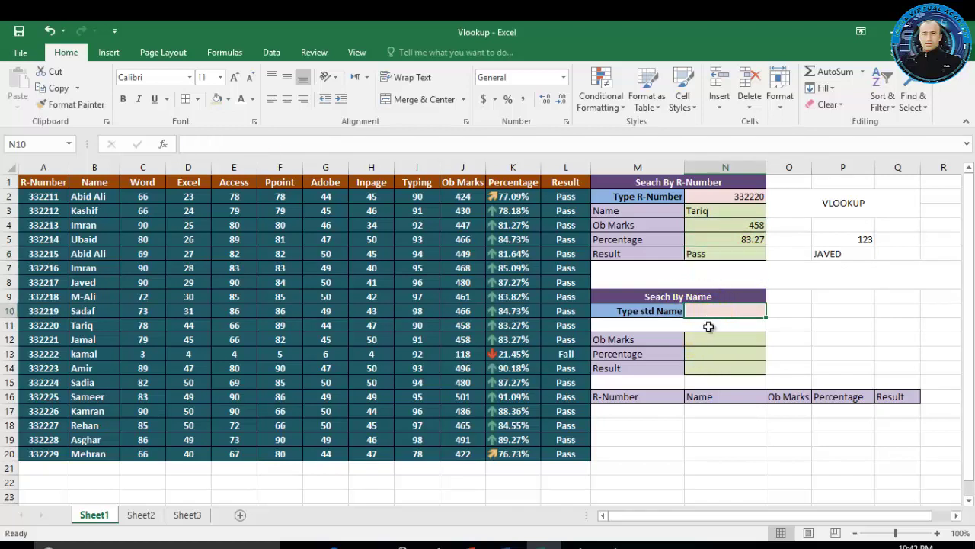
Step: Start a vertical lookup formula for Ob Marks in N12
double_click(703, 343)
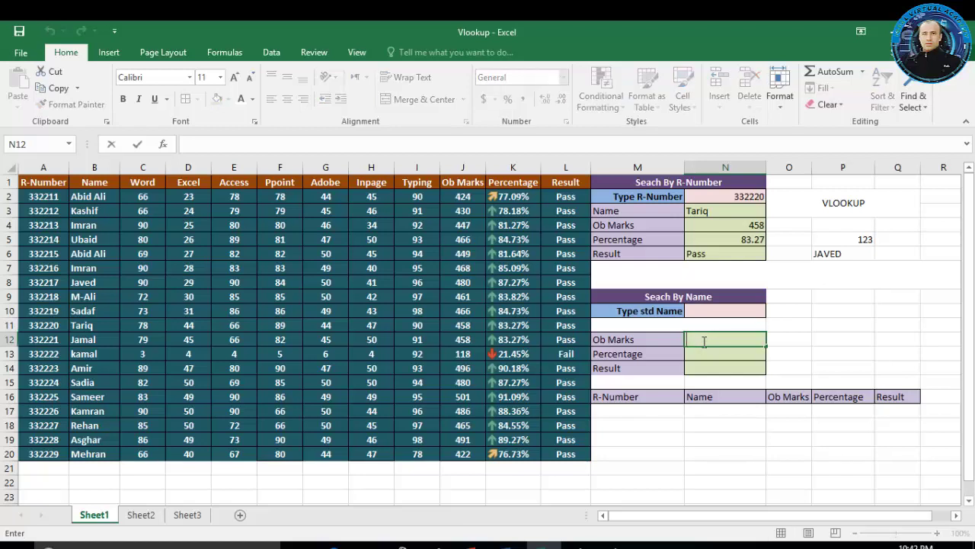
type("=")
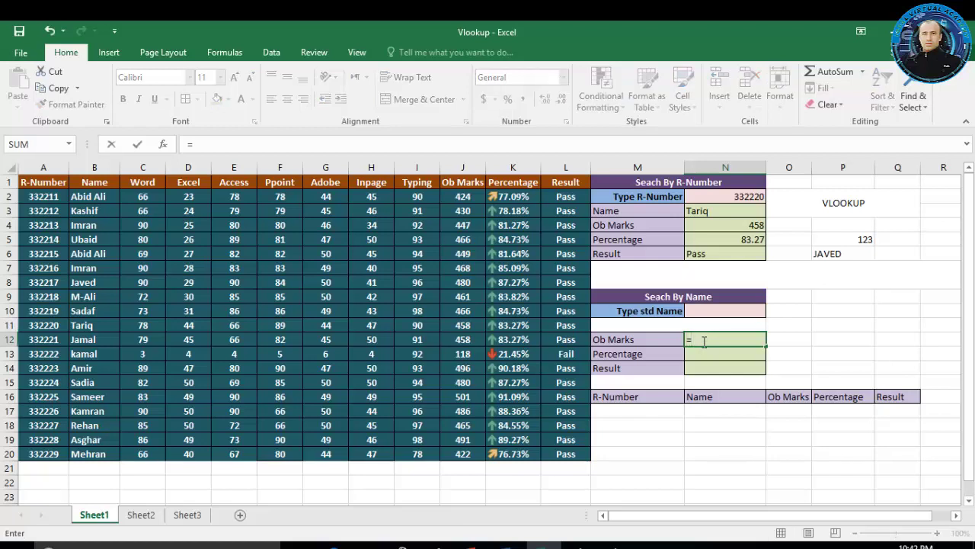
type("vlokup(")
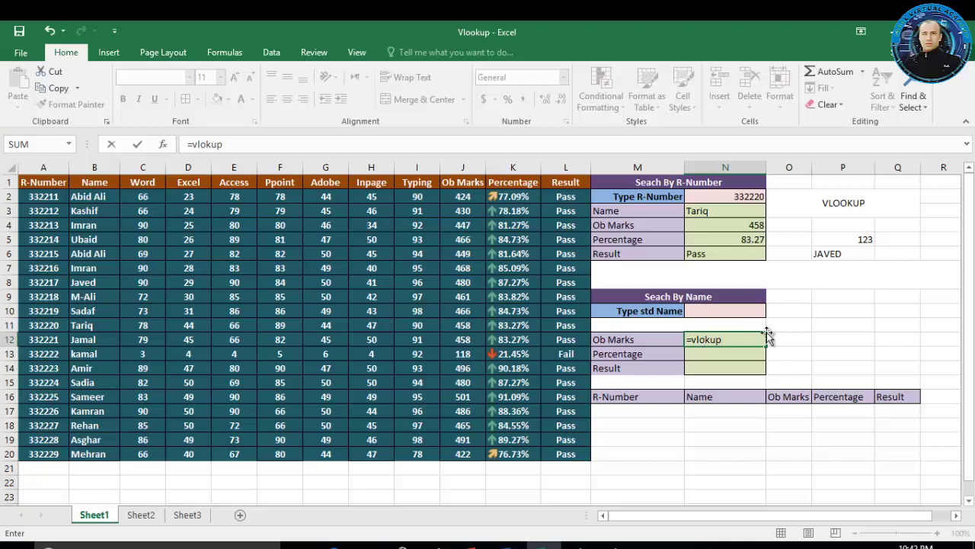
left_click(712, 309)
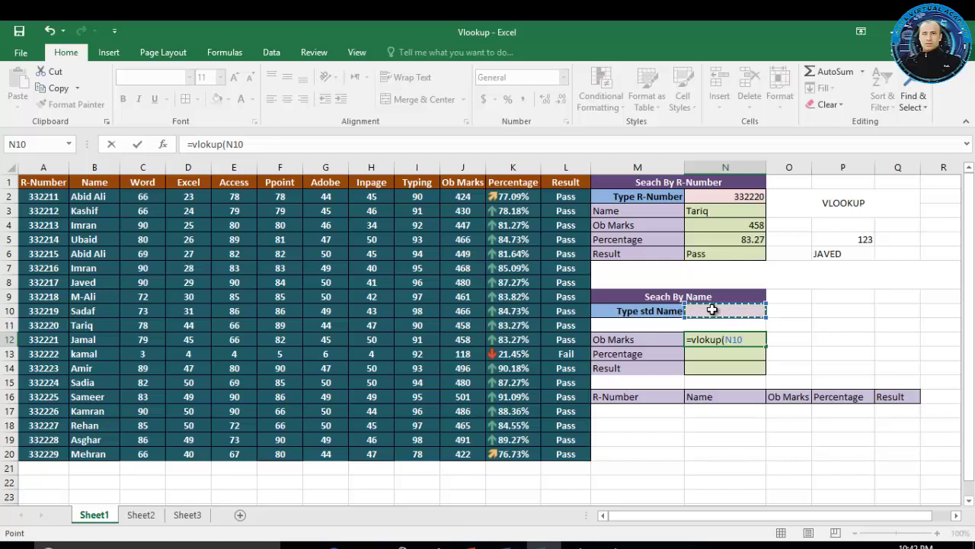
type(",")
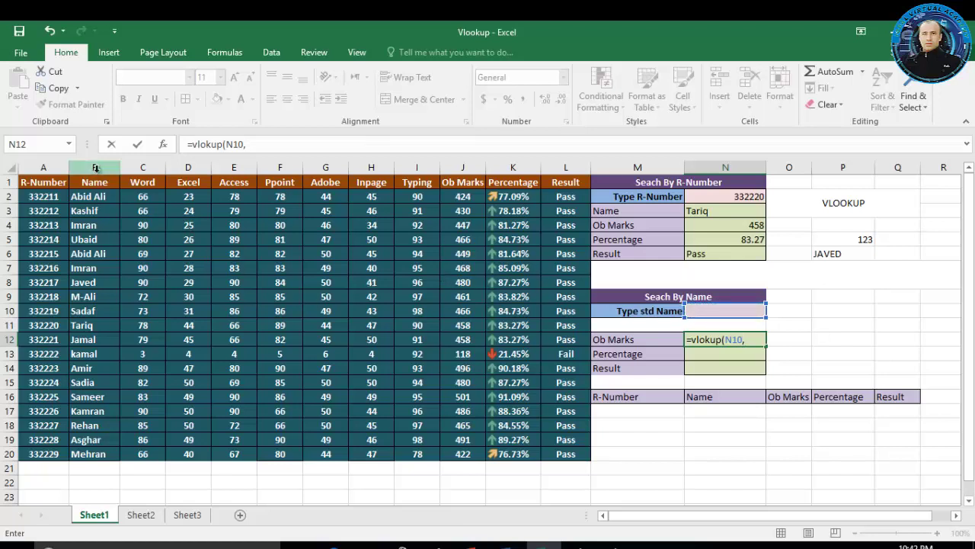
left_click_drag(98, 197, 552, 445)
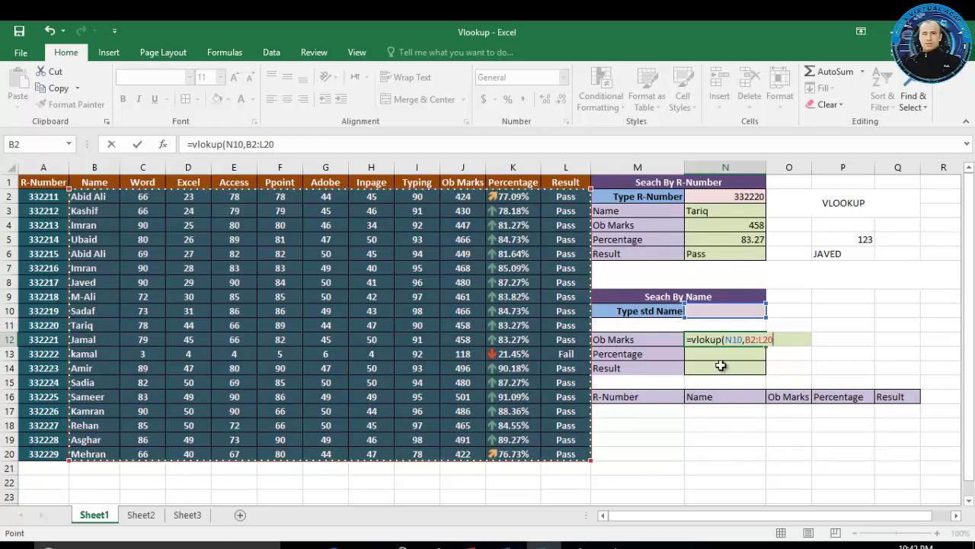
key("BackSpace")
key("BackSpace")
key("BackSpace")
key("BackSpace")
key("BackSpace")
key("BackSpace")
key("BackSpace")
key("BackSpace")
key("BackSpace")
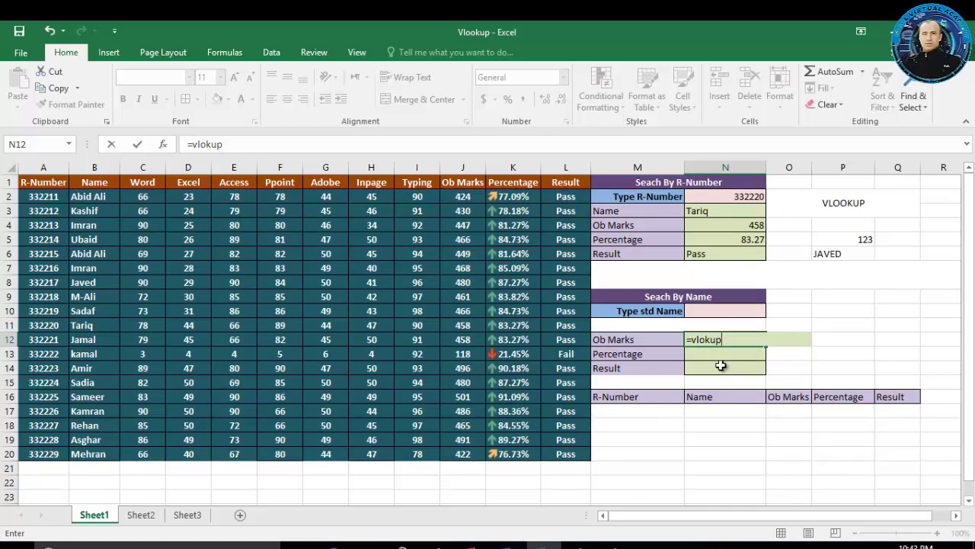
Step: Complete the N12 formula as VLOOKUP, correcting the function name, to find N10 in B2:L20 and return column 9 with an exact match (FALSE)
left_click(716, 311)
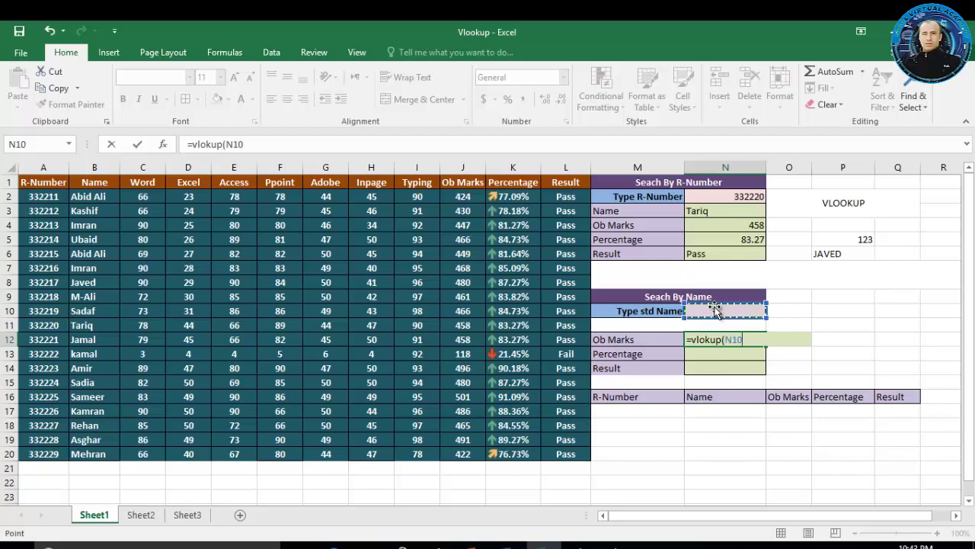
type(",")
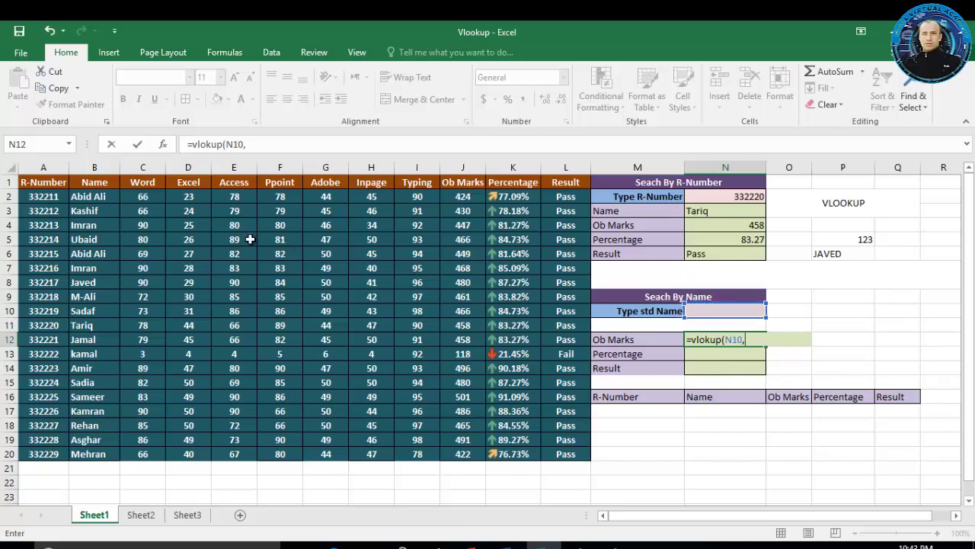
left_click_drag(100, 198, 550, 457)
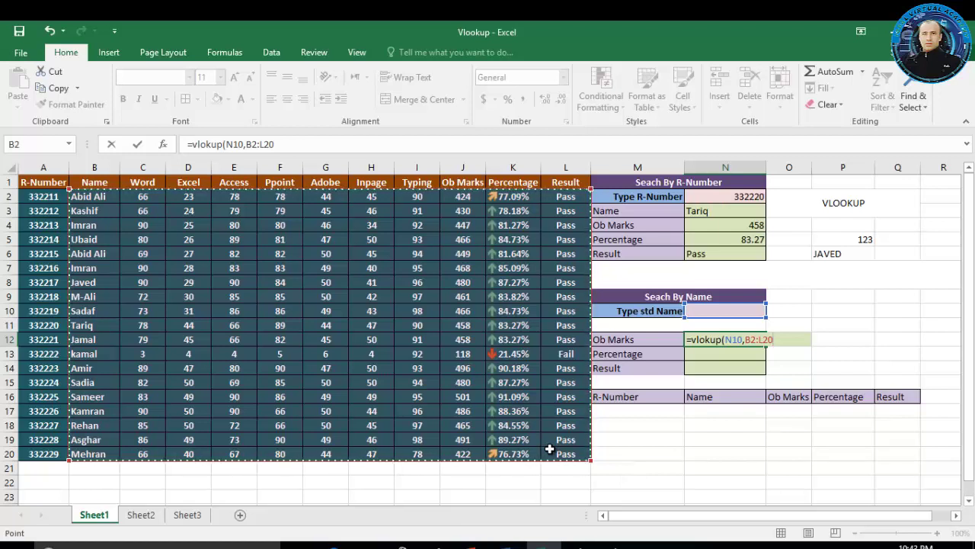
type(",9,")
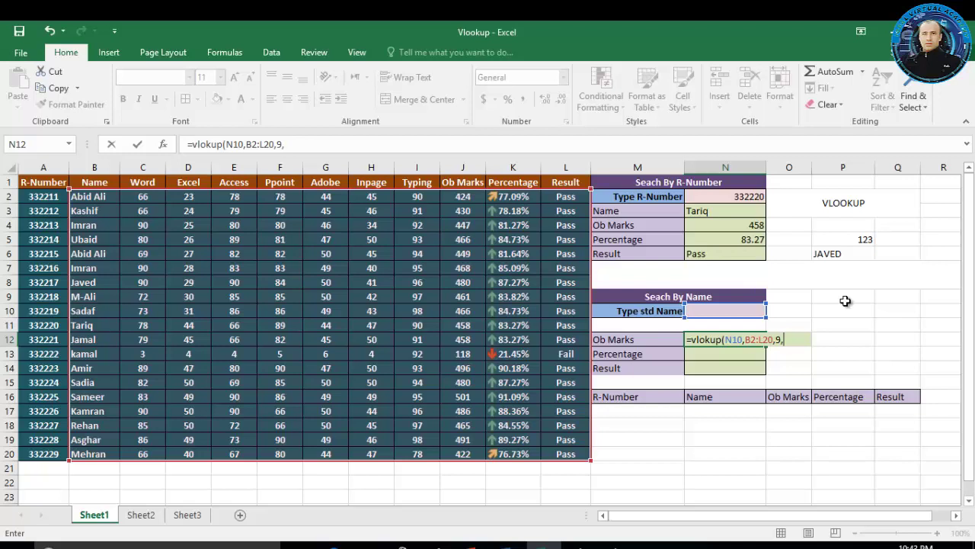
type("Fa")
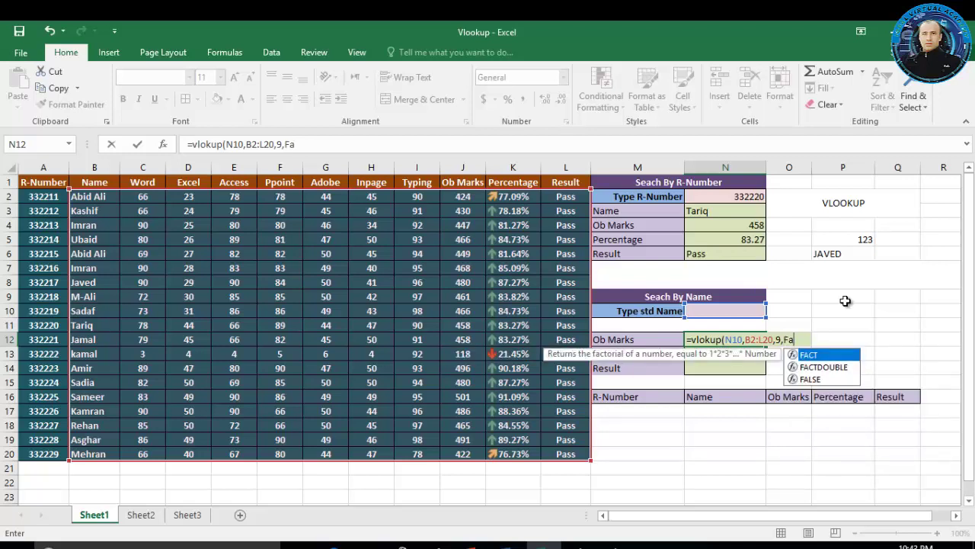
double_click(810, 378)
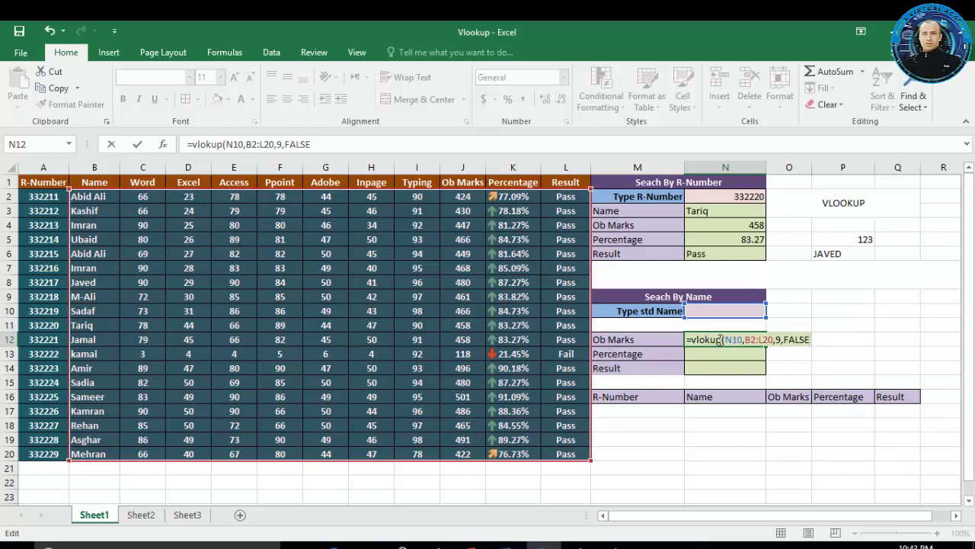
left_click(719, 340)
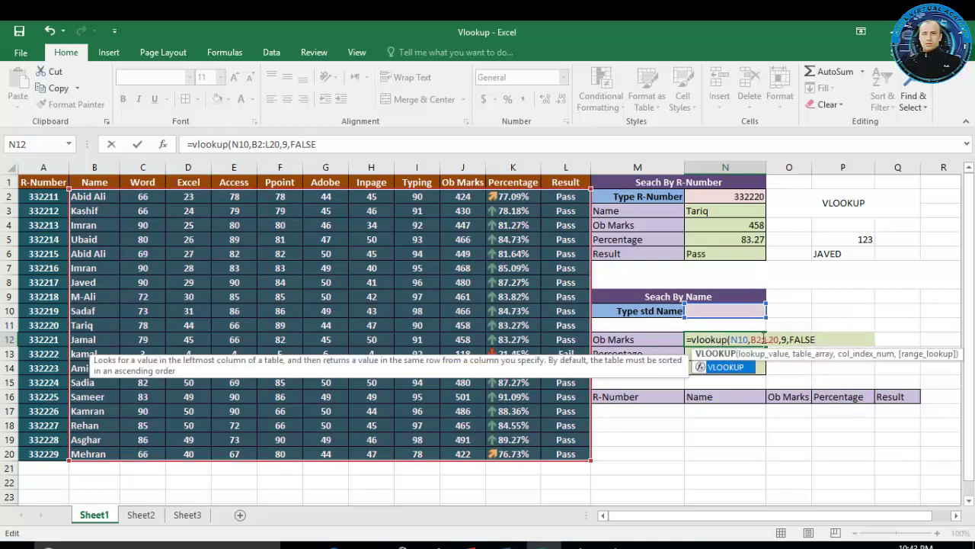
left_click(819, 339)
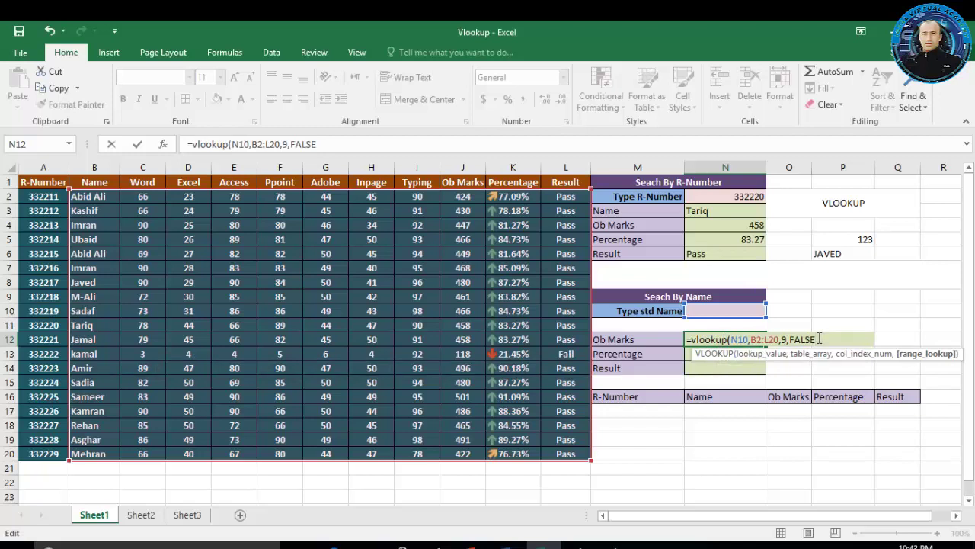
key("Return")
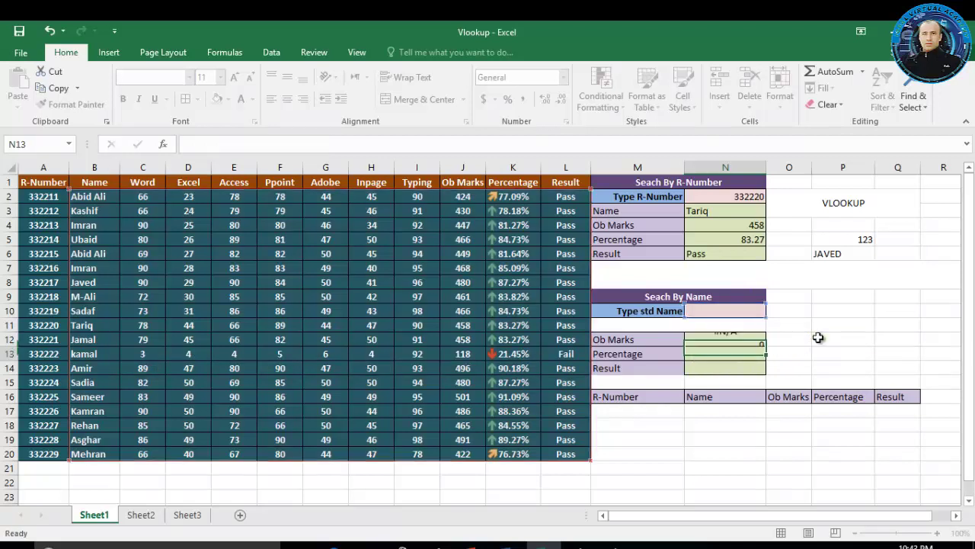
left_click(736, 336)
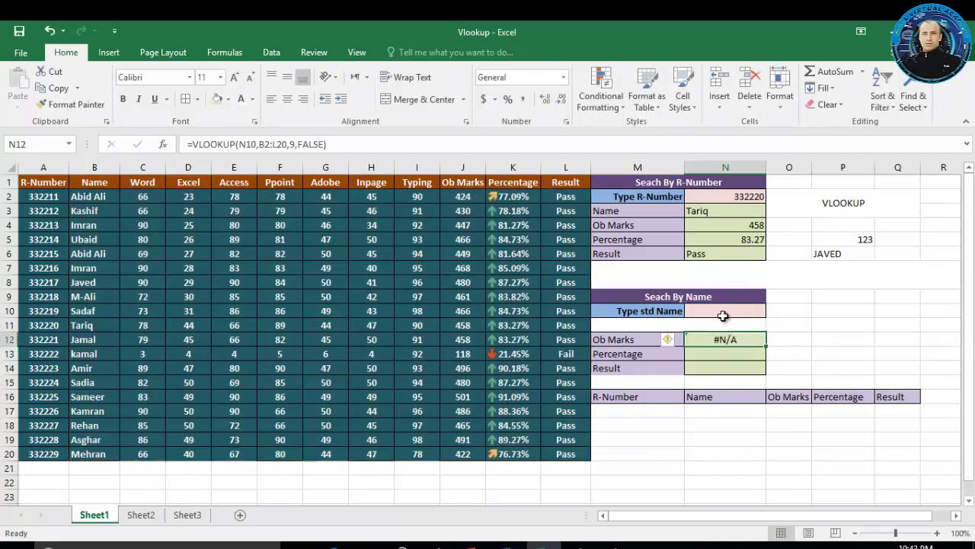
Step: Enter the student name listed in B3 into search cell N10
left_click(720, 311)
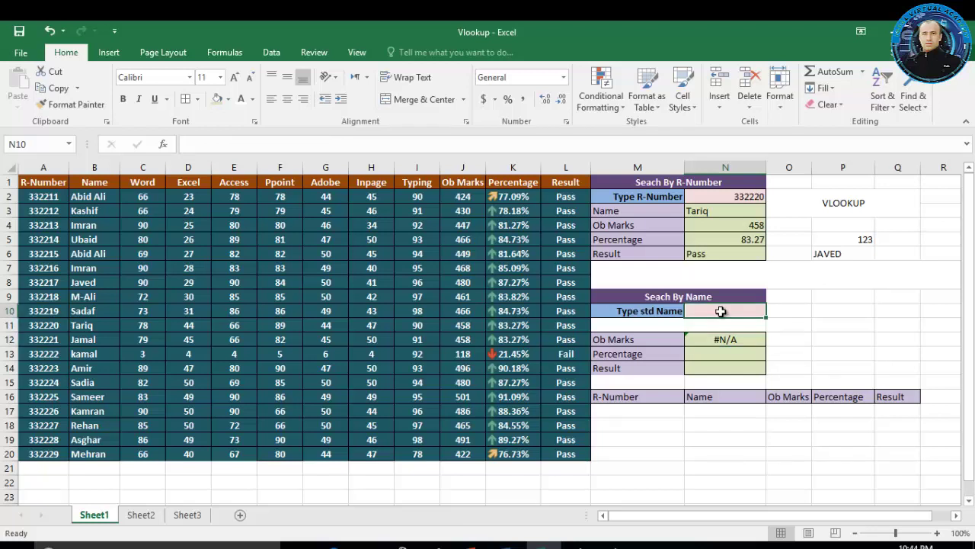
type("Kashif")
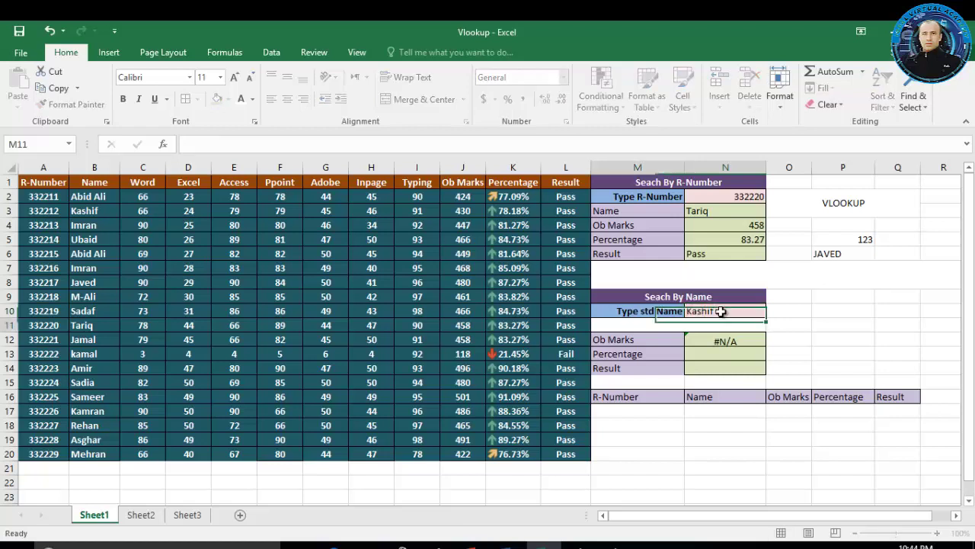
key("Return")
Step: Inspect the Ob Marks lookup in N12 and check it against cells B3 to J3 of the matching record
left_click(730, 339)
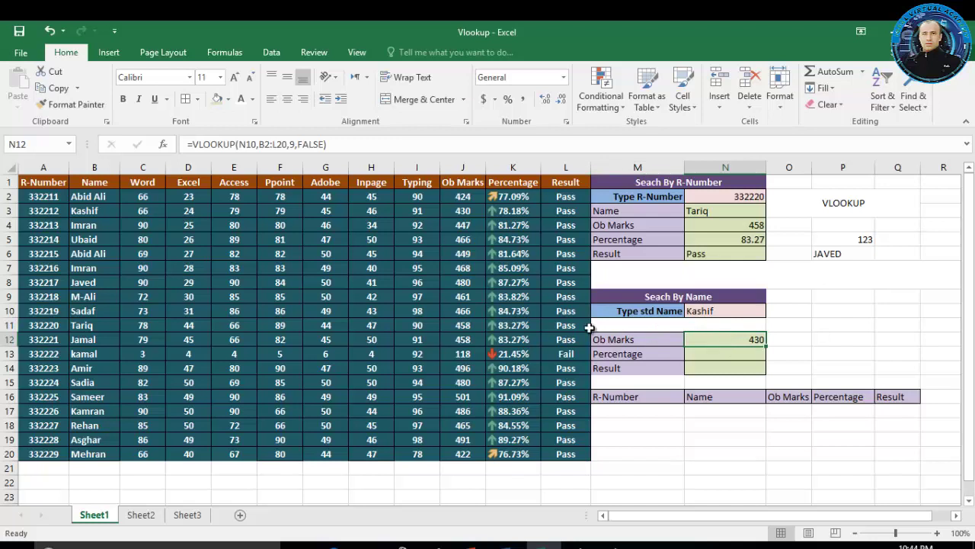
left_click(112, 215)
left_click_drag(111, 214, 463, 218)
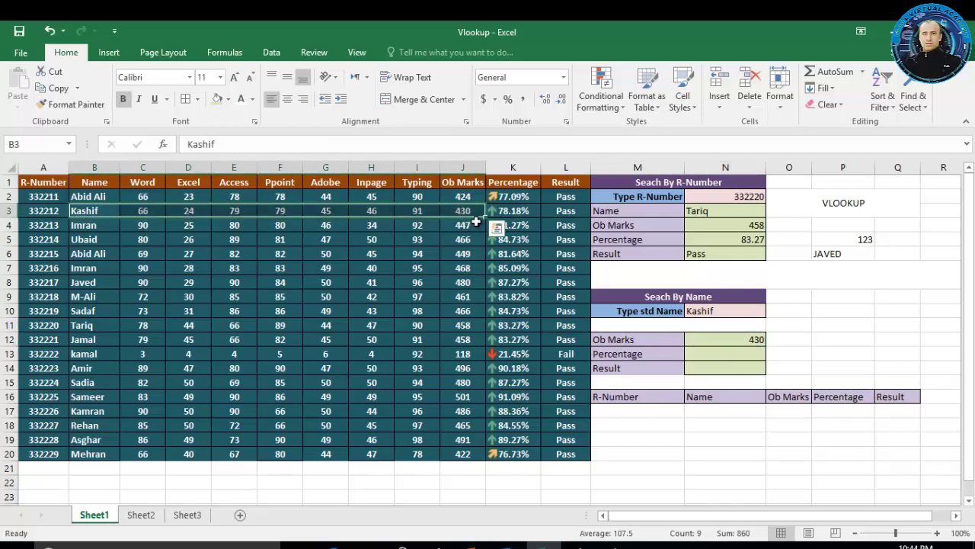
Step: Enter a VLOOKUP in N13 for Percentage that finds N10 in B2:L20 and returns column 10 with an exact match (FALSE)
left_click(742, 354)
type("=")
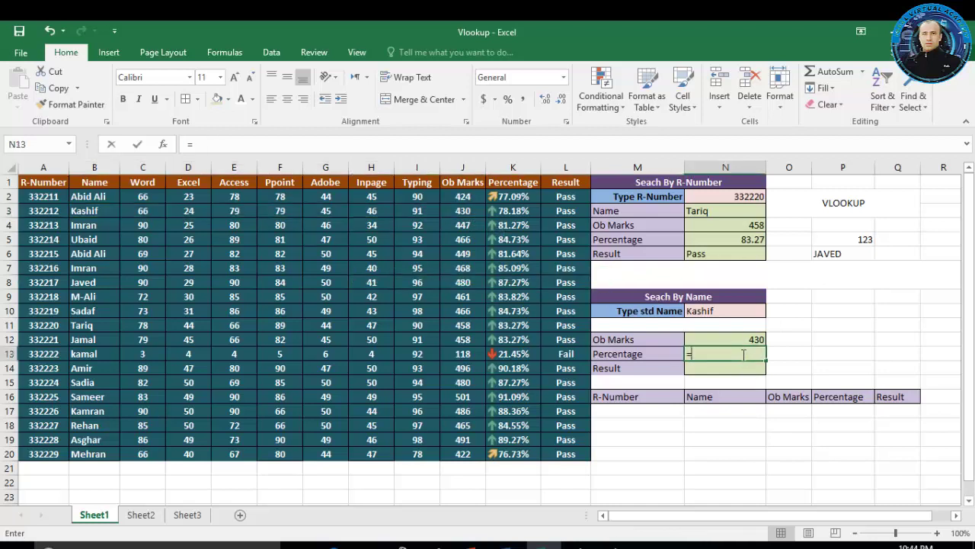
type("vloo")
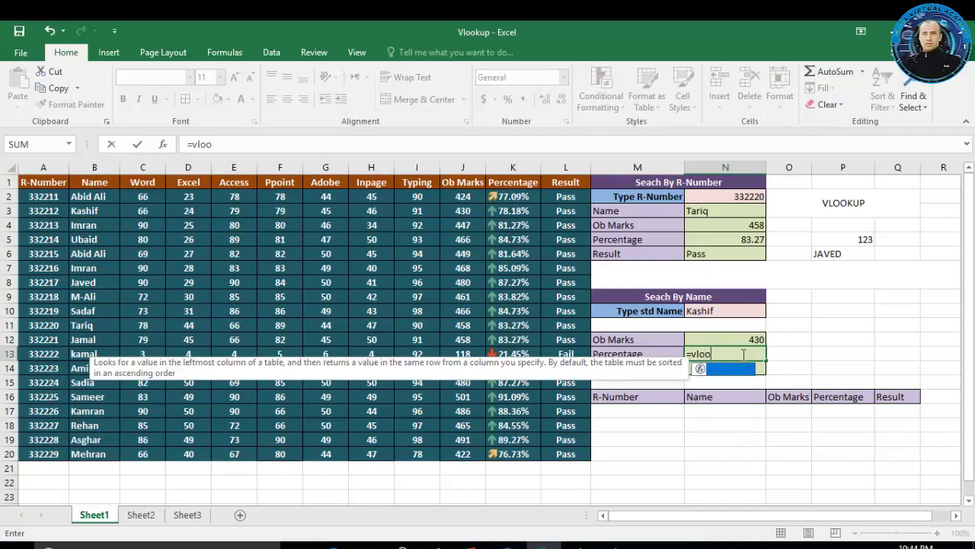
type("kup")
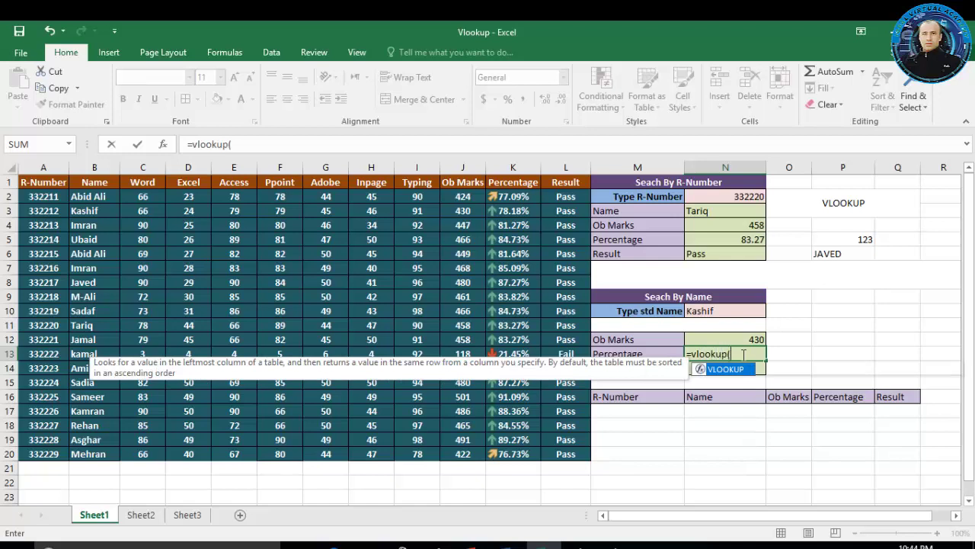
type("(")
left_click(733, 312)
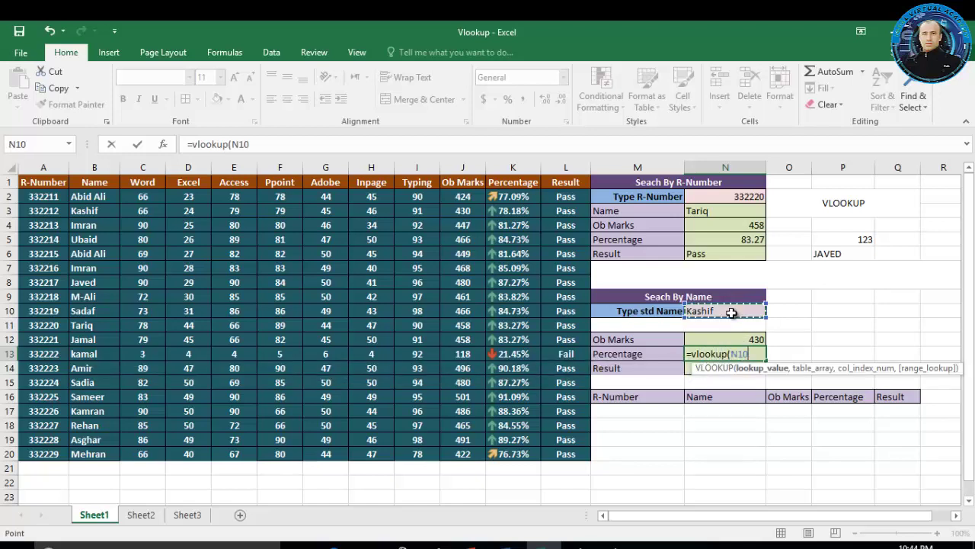
type(",")
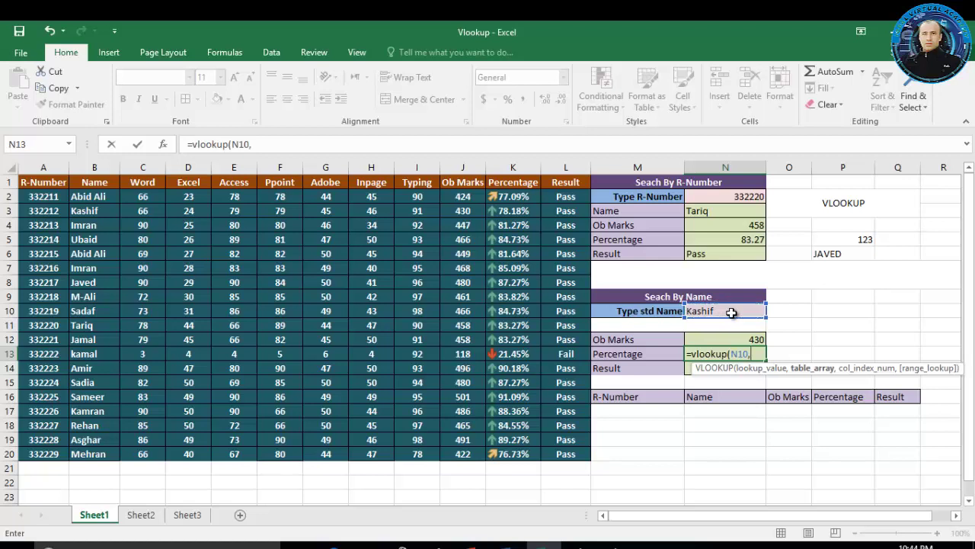
left_click_drag(107, 196, 559, 452)
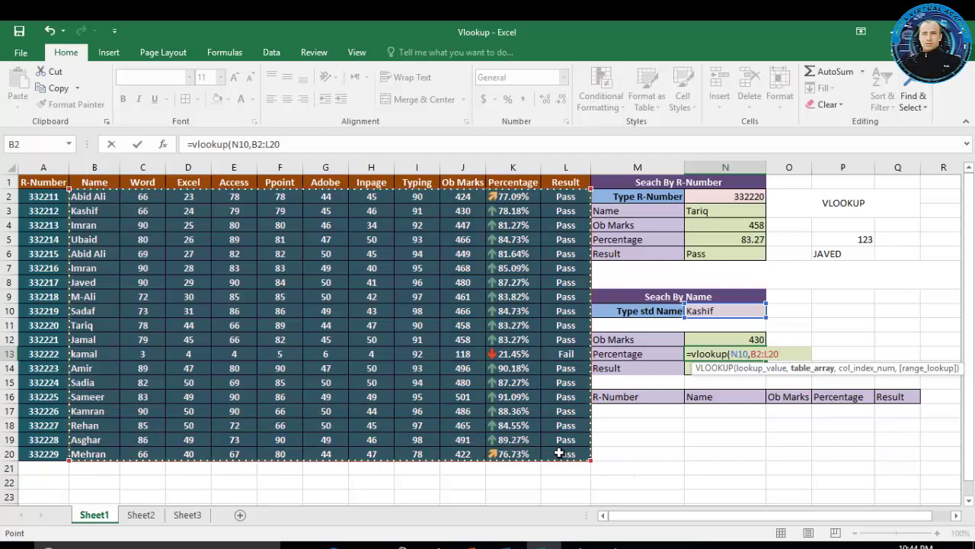
type(",")
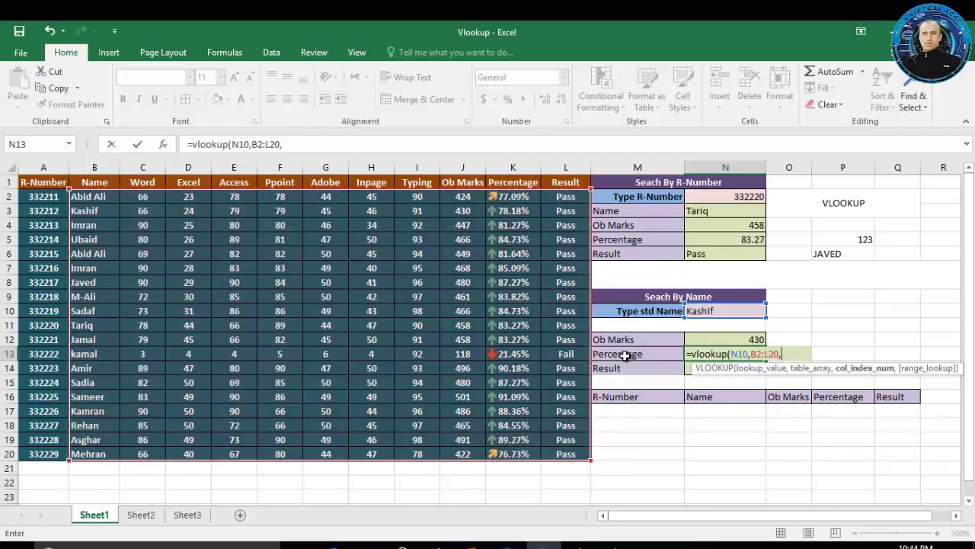
type("10,")
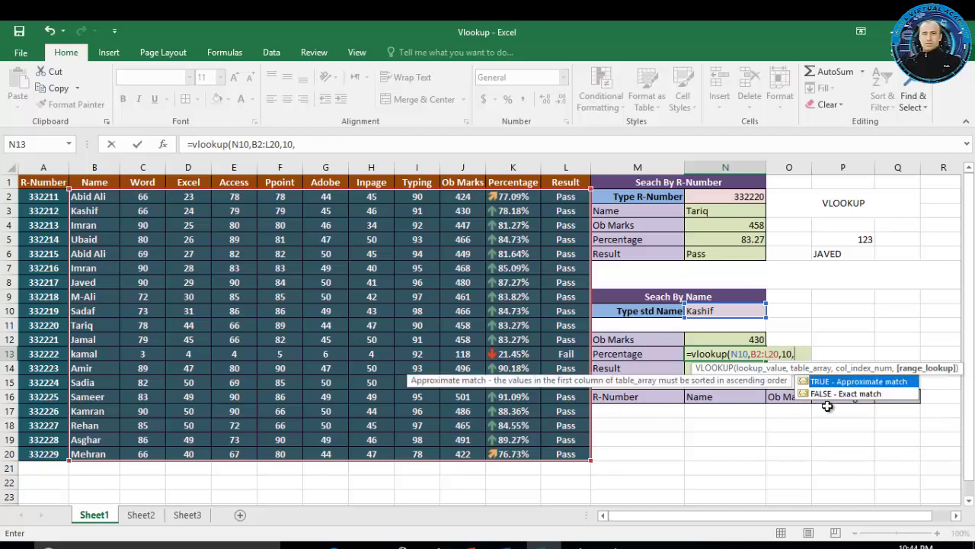
left_click(835, 397)
double_click(834, 394)
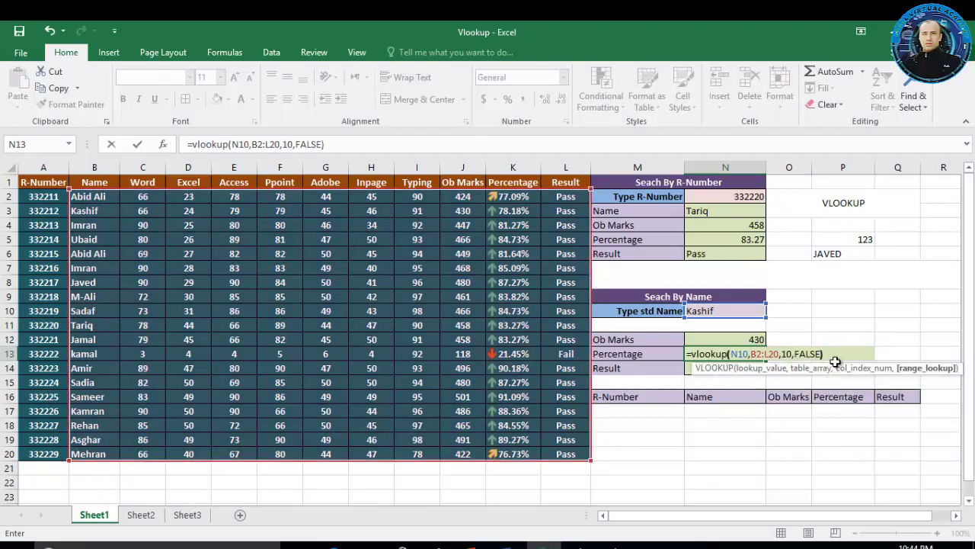
type(")")
key("Return")
Step: Reduce the Percentage value in N13 to two decimal places
left_click(758, 352)
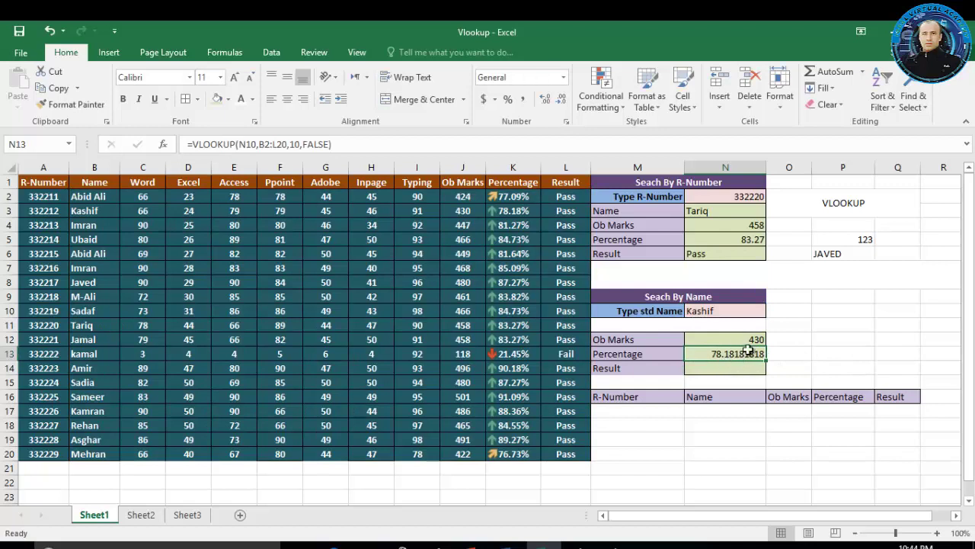
left_click(562, 100)
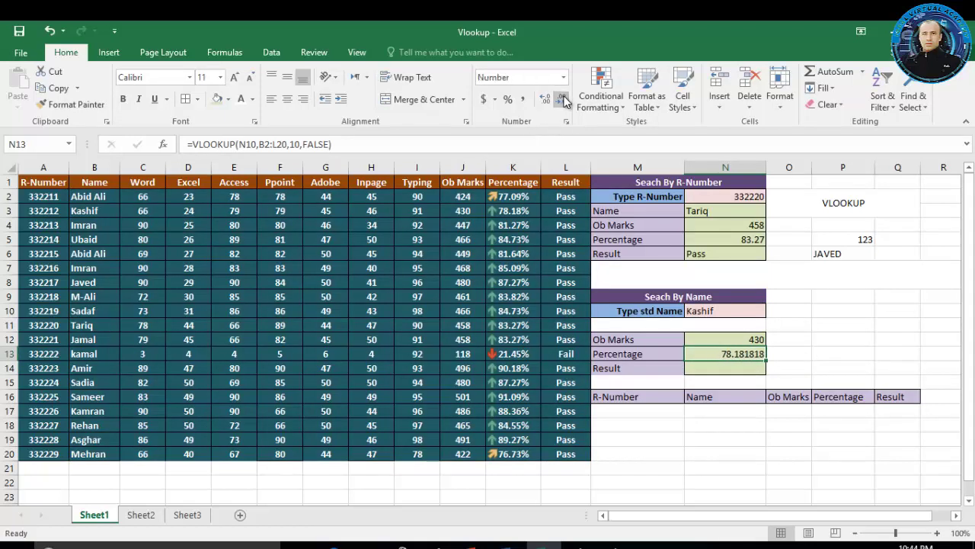
left_click(562, 100)
left_click(562, 100)
left_click(562, 100)
left_click(562, 100)
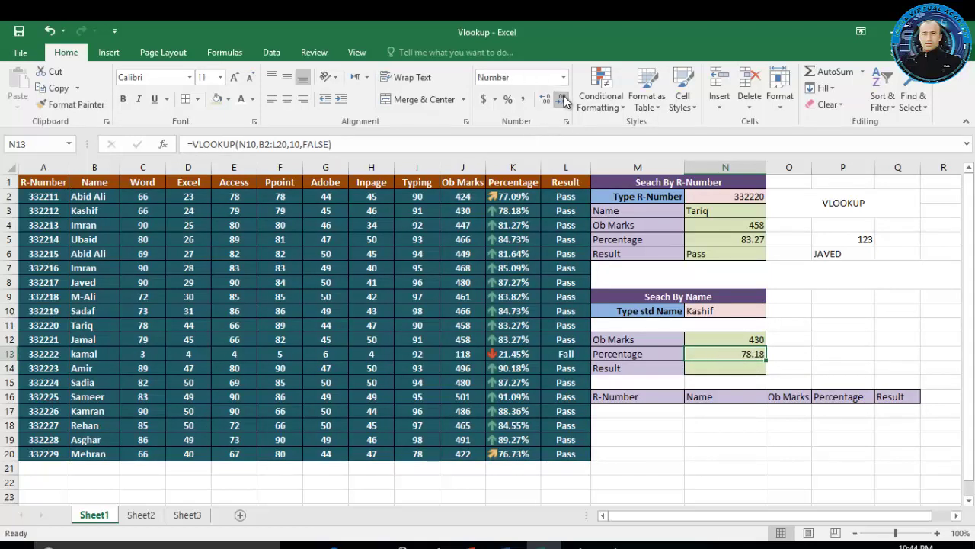
Step: Enter a VLOOKUP in N14 for Result that finds N10 in B2:L20 and returns column 11 with an exact match (FALSE)
left_click(716, 368)
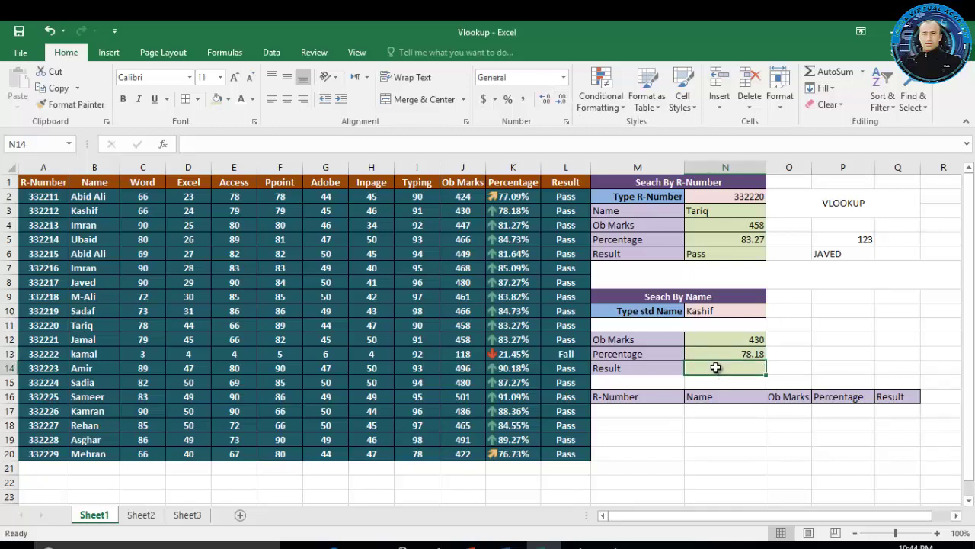
left_click(730, 353)
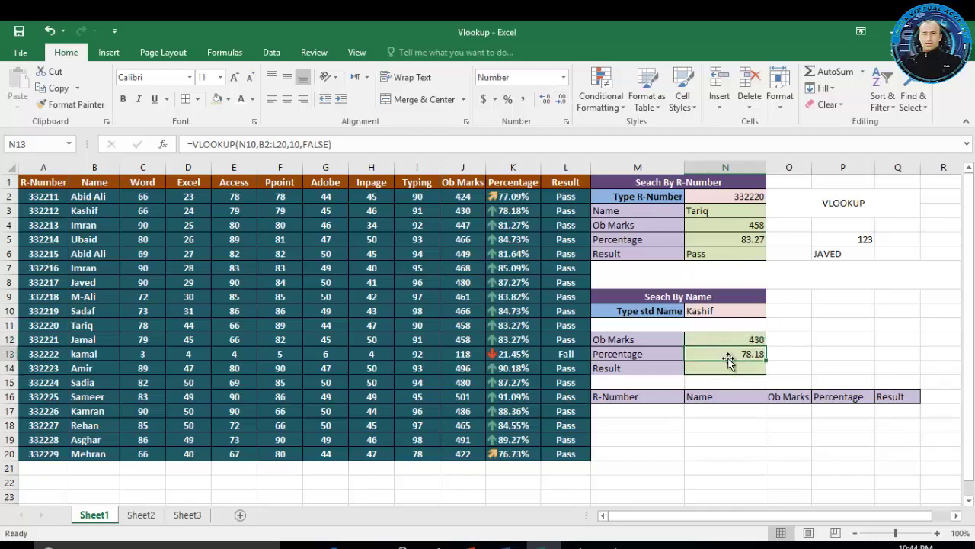
left_click(726, 366)
type("=")
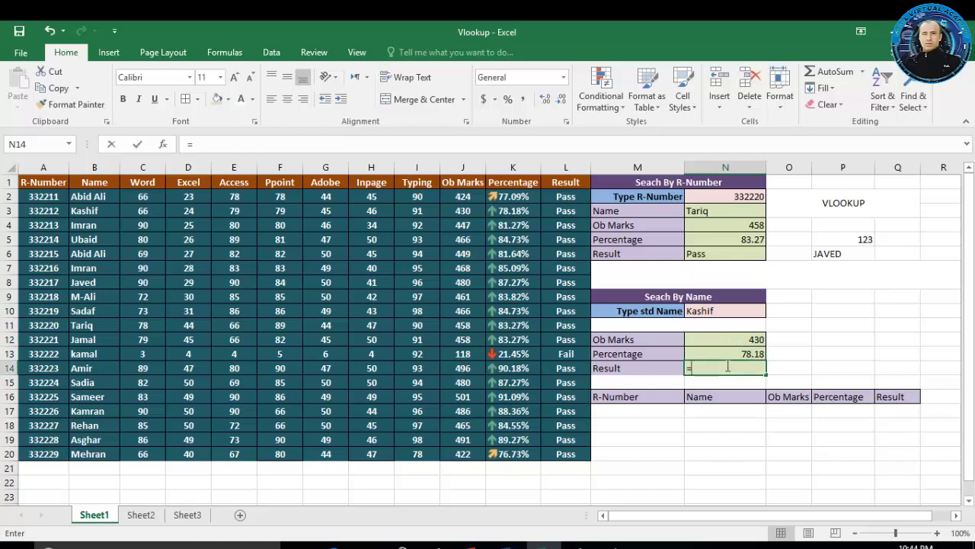
type("vloo")
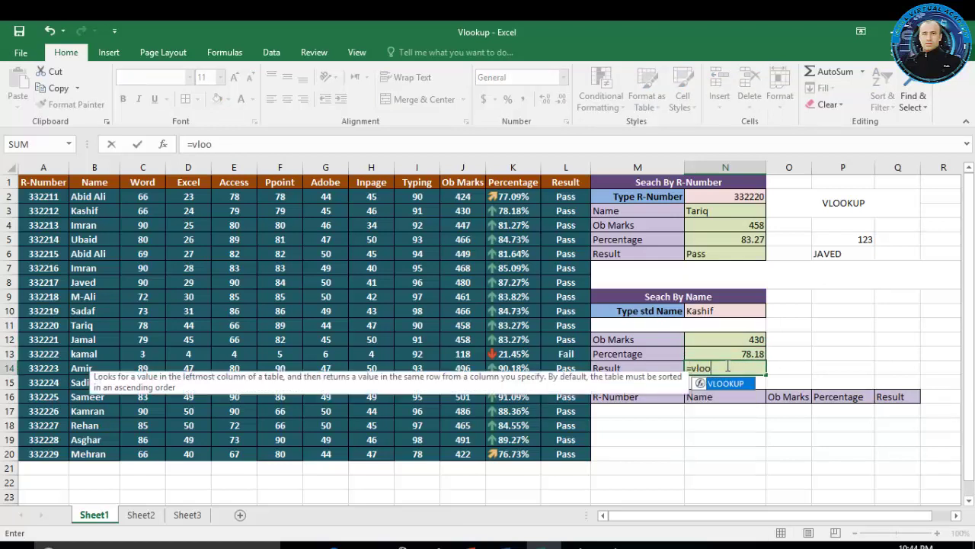
type("kup(")
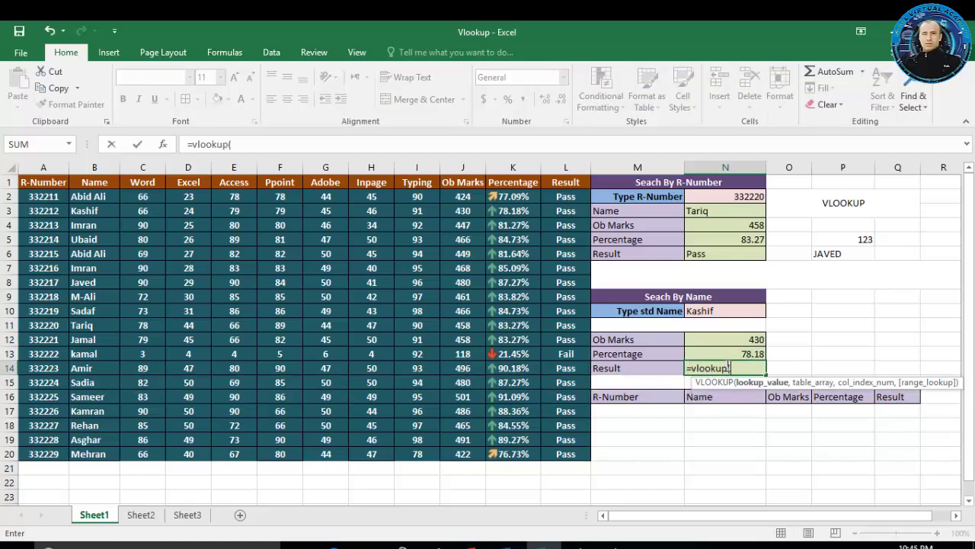
left_click(726, 312)
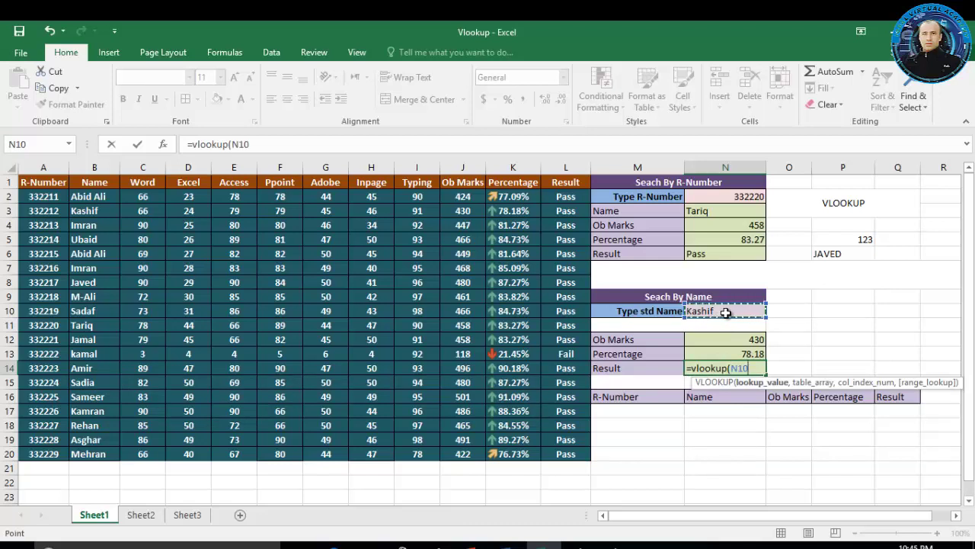
type(",")
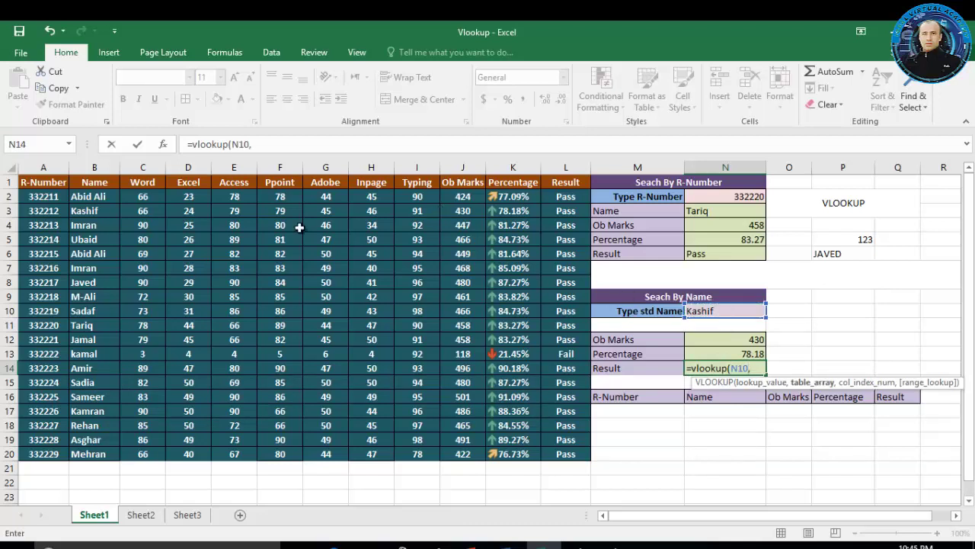
left_click_drag(105, 196, 555, 452)
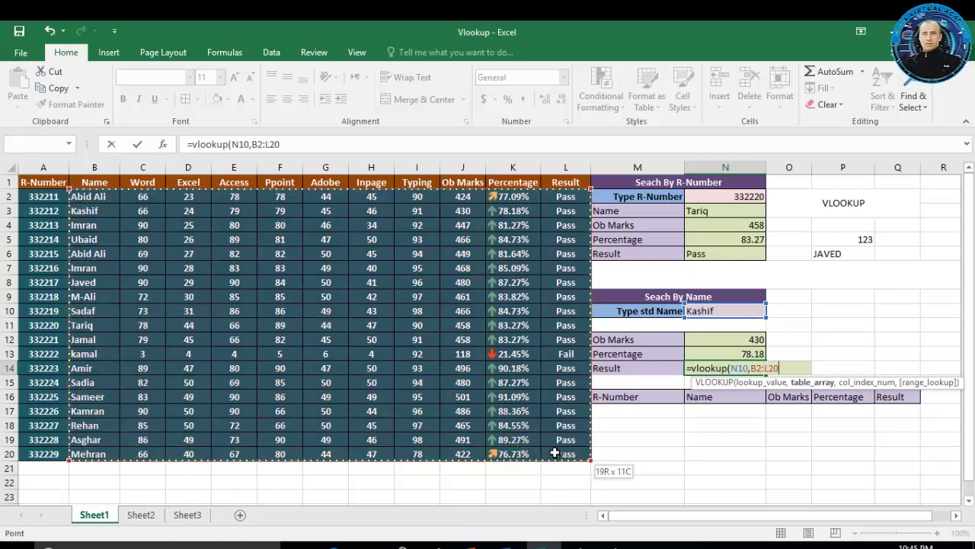
type(",")
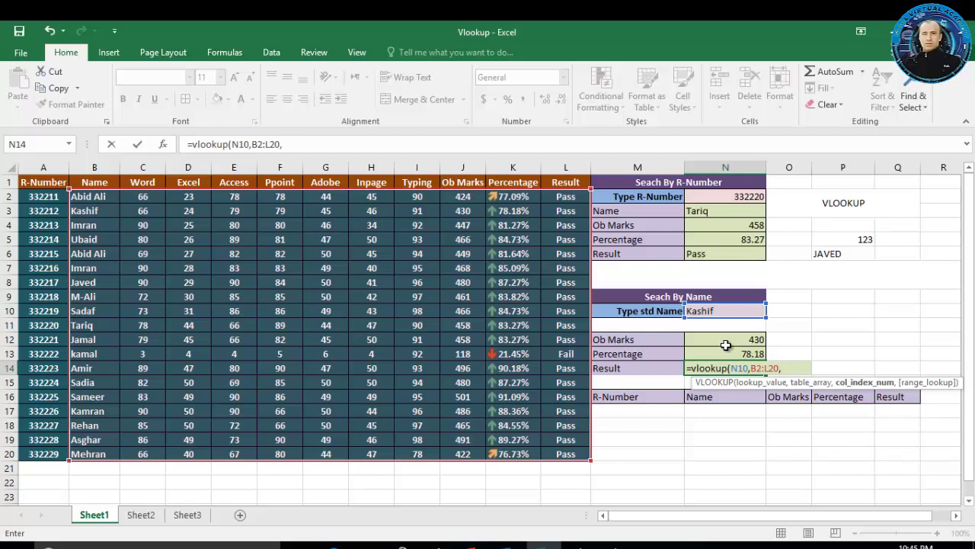
type(",")
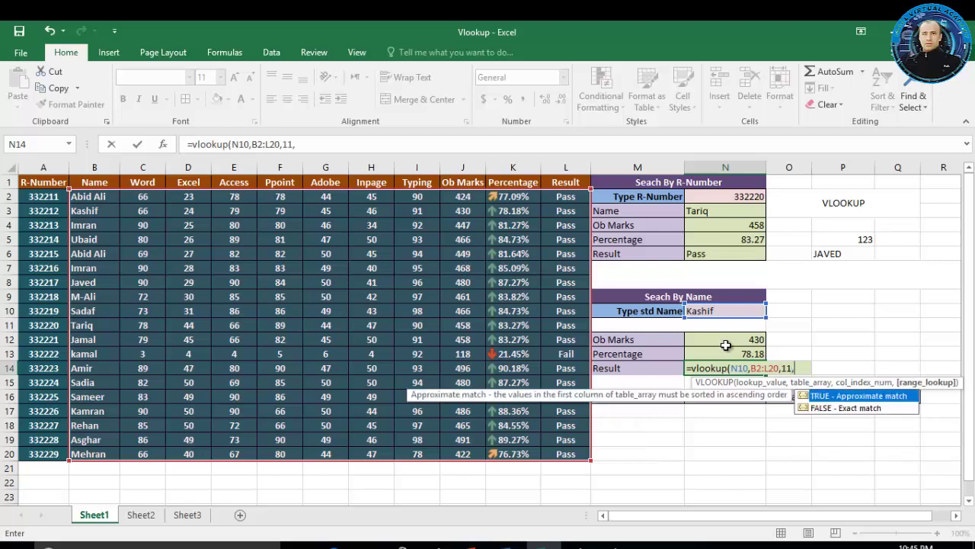
double_click(842, 406)
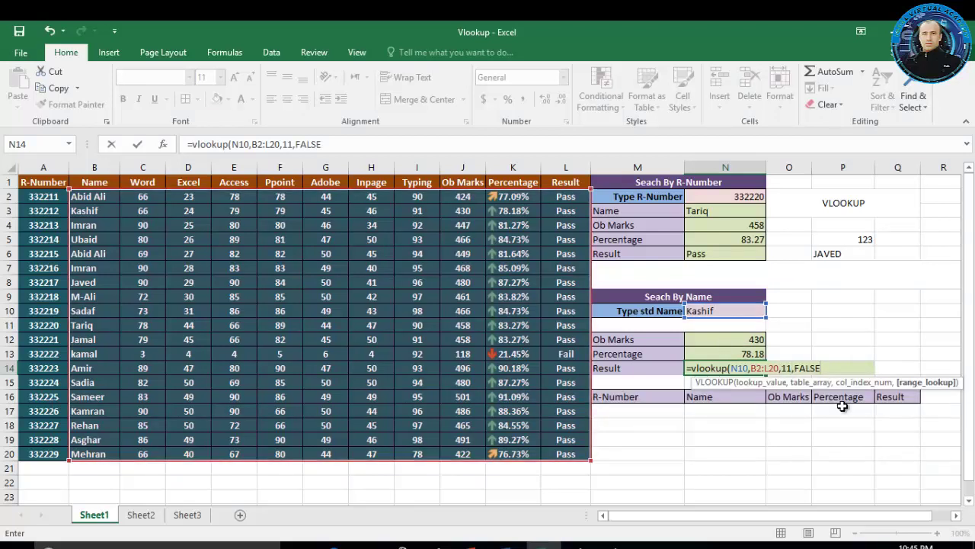
key("Return")
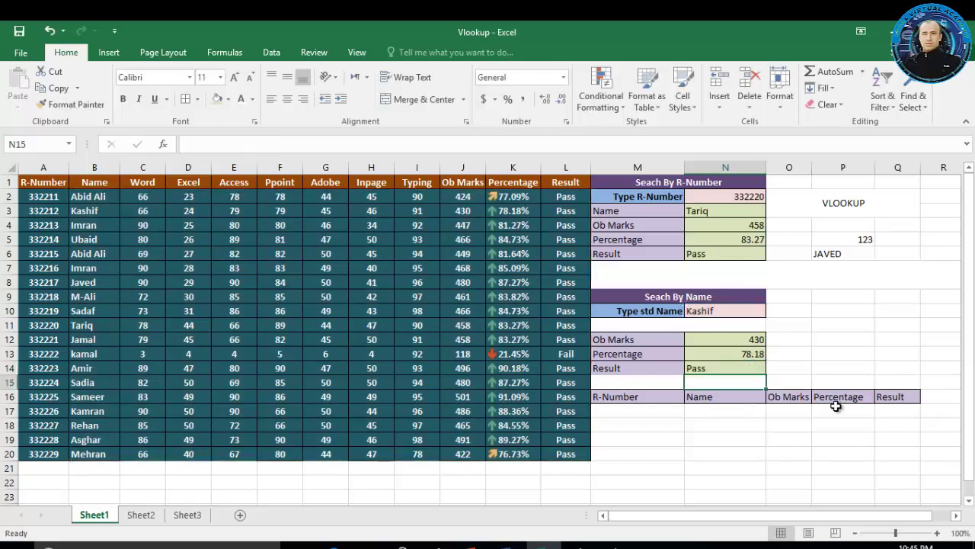
Step: Set the Word, Excel, Access, Ppoint and Adobe marks in C3 to G3 of the searched student's record to 4 each
left_click(720, 310)
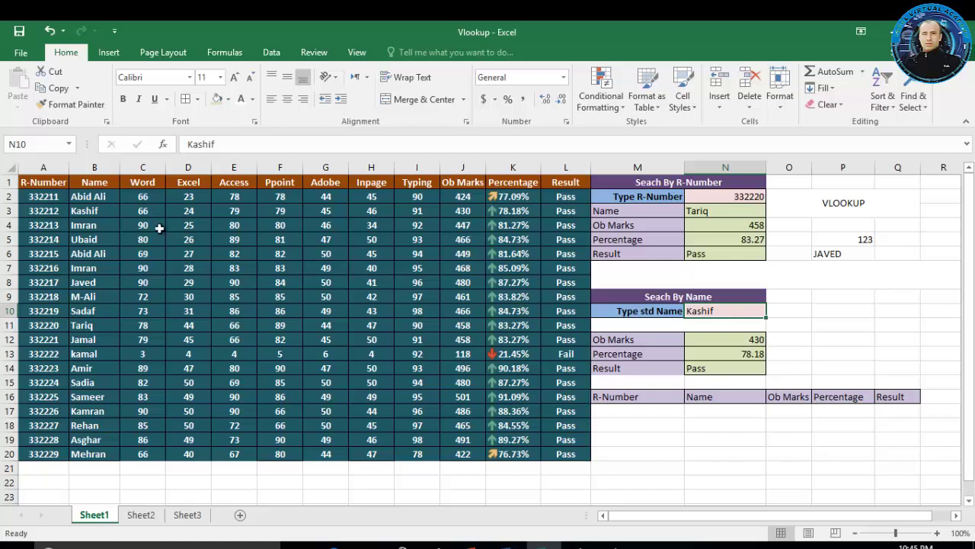
left_click(140, 214)
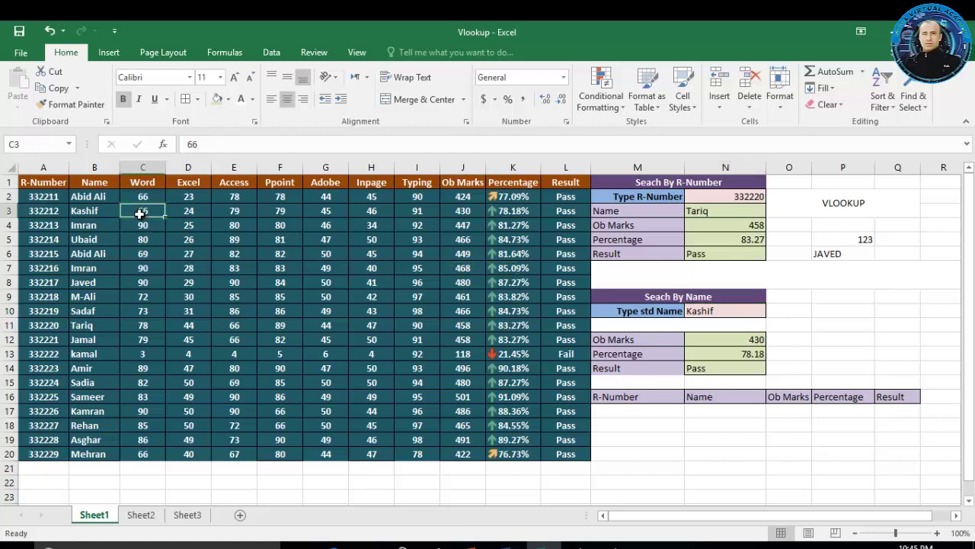
type("4")
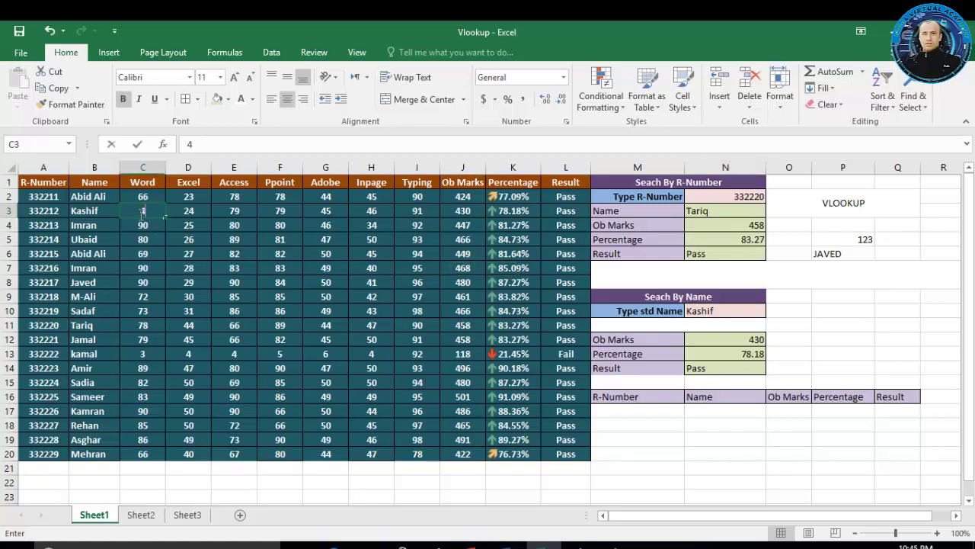
key("Tab")
type("4")
key("Tab")
type("4")
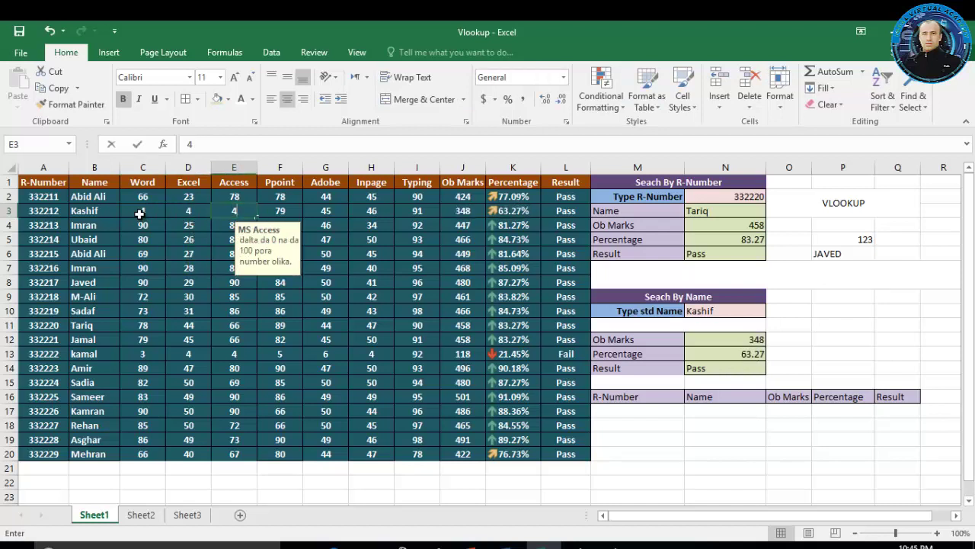
key("Tab")
type("4")
key("Tab")
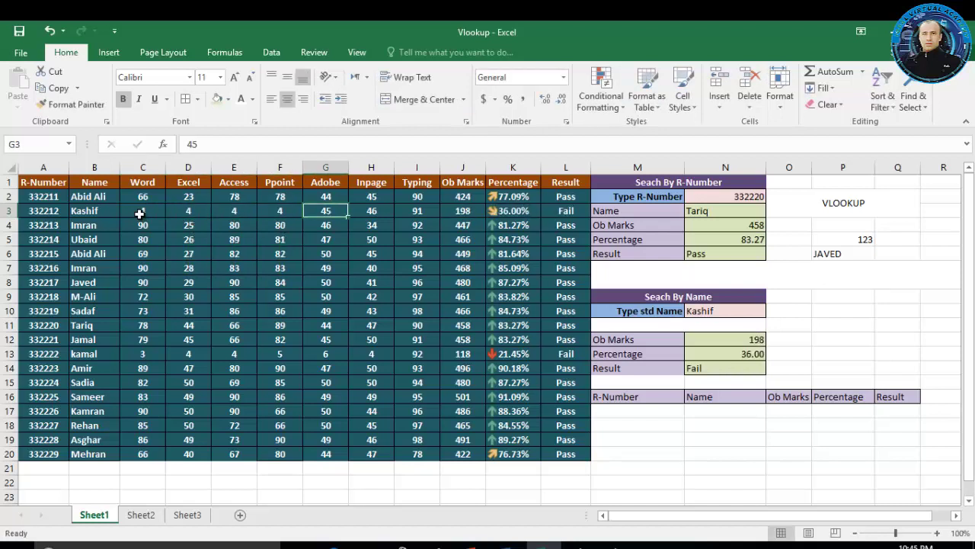
type("4")
key("Tab")
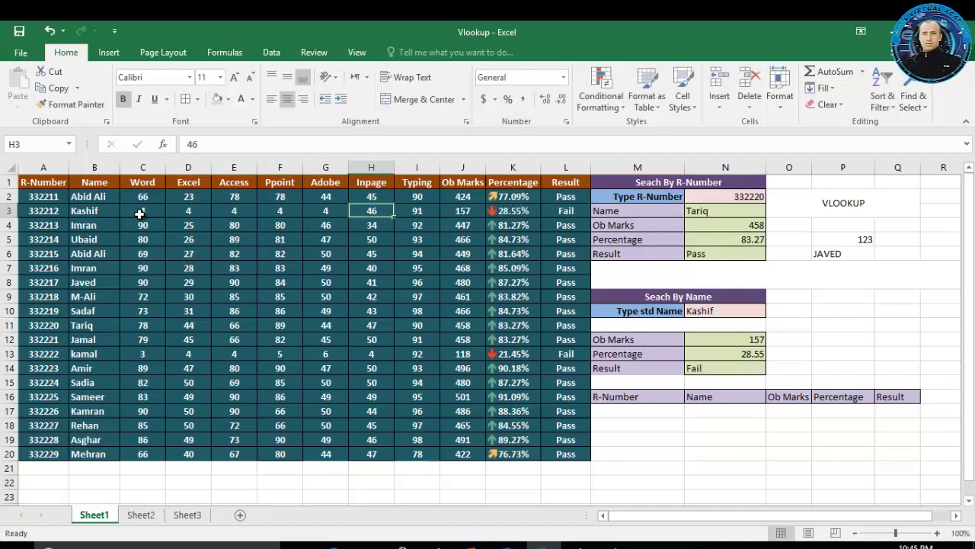
Step: Check the Result lookup in N14 and view the input messages on the Excel and Access marks in rows 4 and 5
left_click(707, 371)
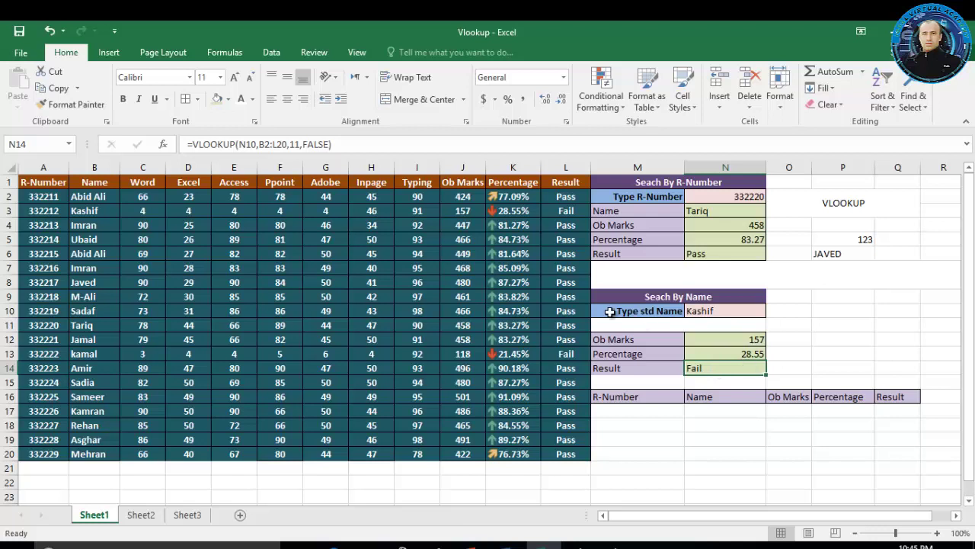
left_click(244, 224)
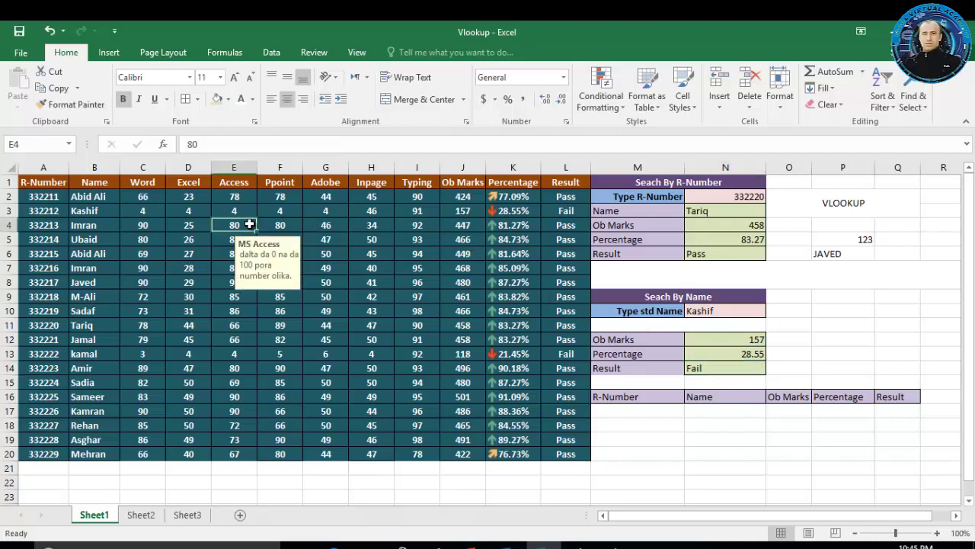
left_click(203, 225)
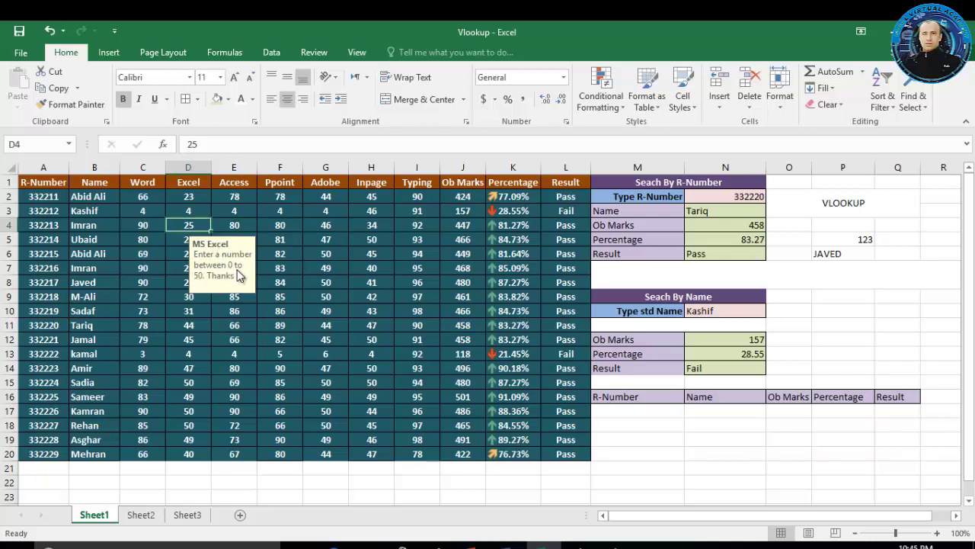
left_click(227, 226)
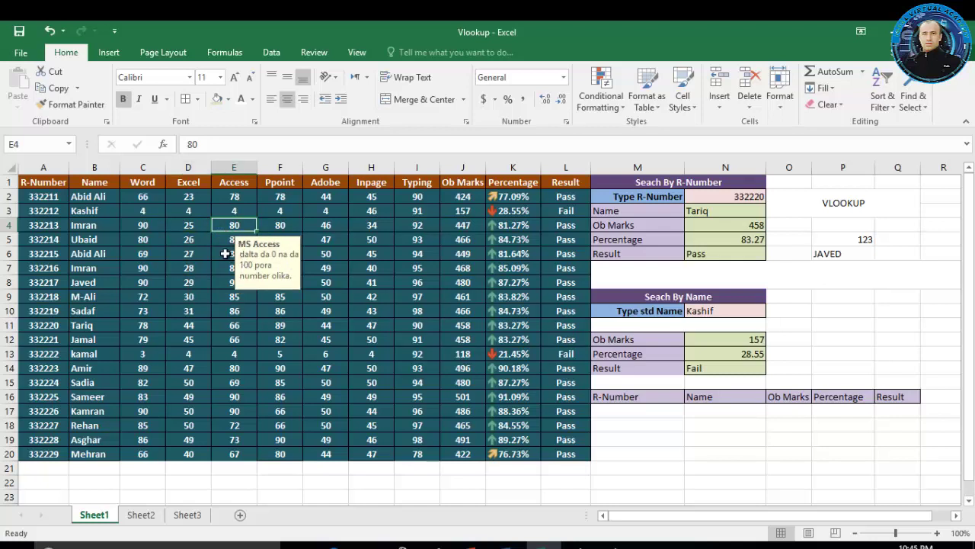
left_click(200, 240)
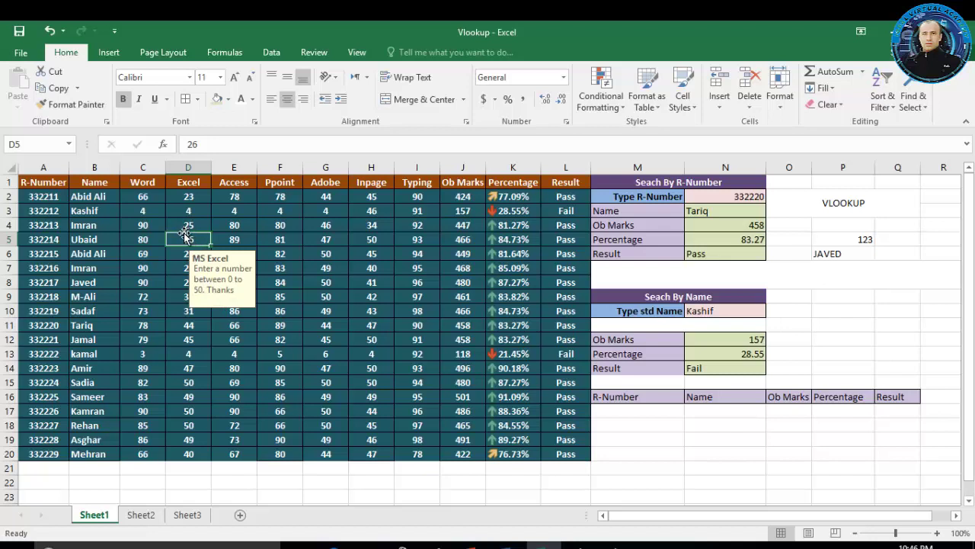
Step: Try to enter 66 as the Excel mark in D5 to test its 0 to 50 validation limit
type("66")
key("Return")
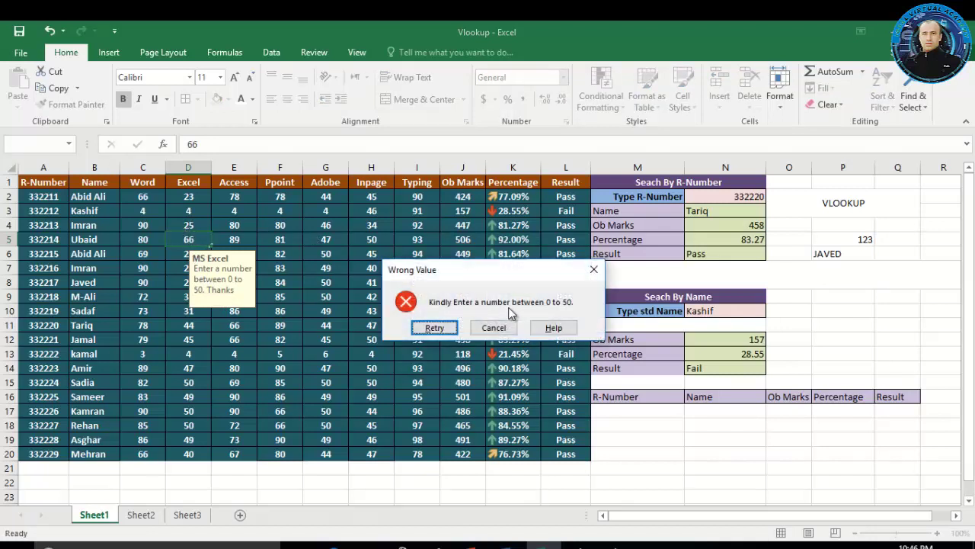
left_click(494, 328)
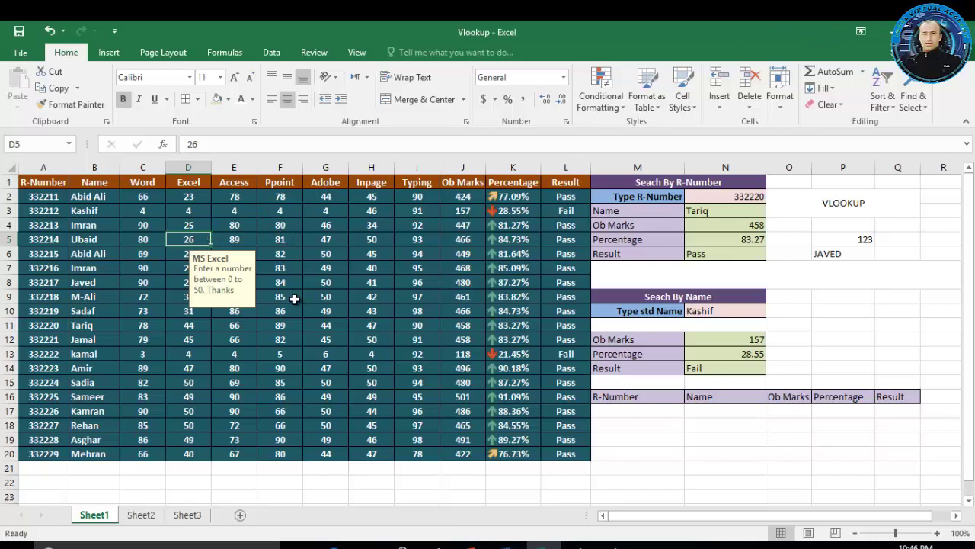
Step: Examine the Percentage cells K3 and K13 and the empty lookup row M17 to Q17 under the R-Number to Result headings
left_click(272, 296)
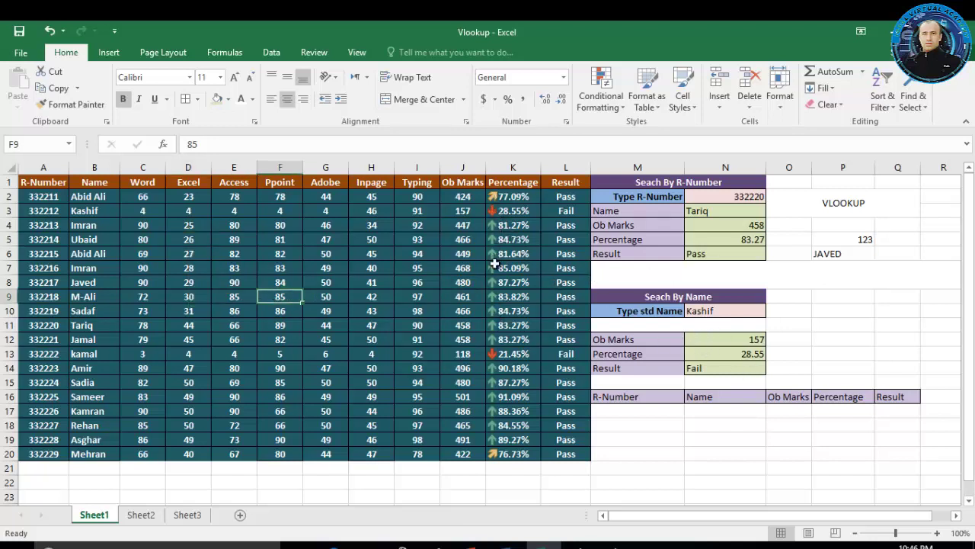
left_click(493, 211)
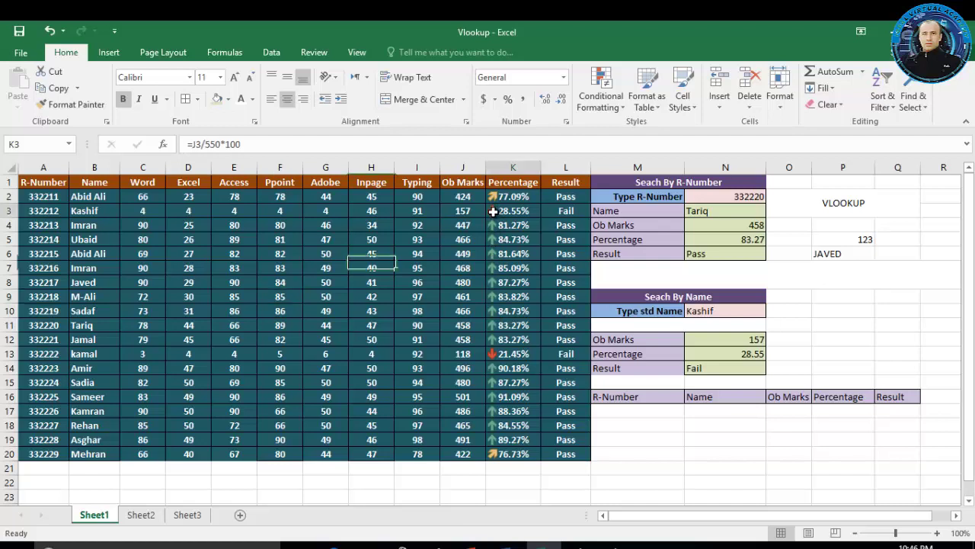
left_click(508, 358)
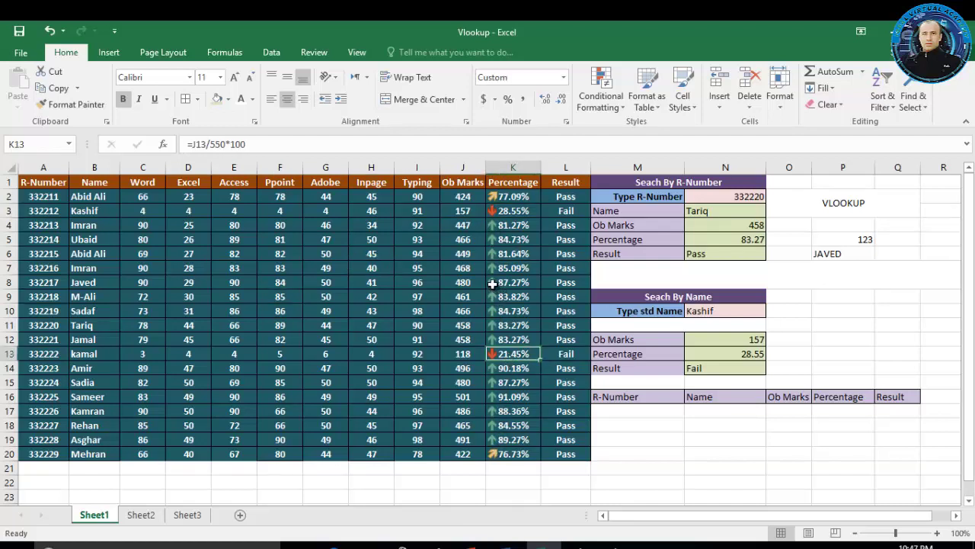
left_click(635, 411)
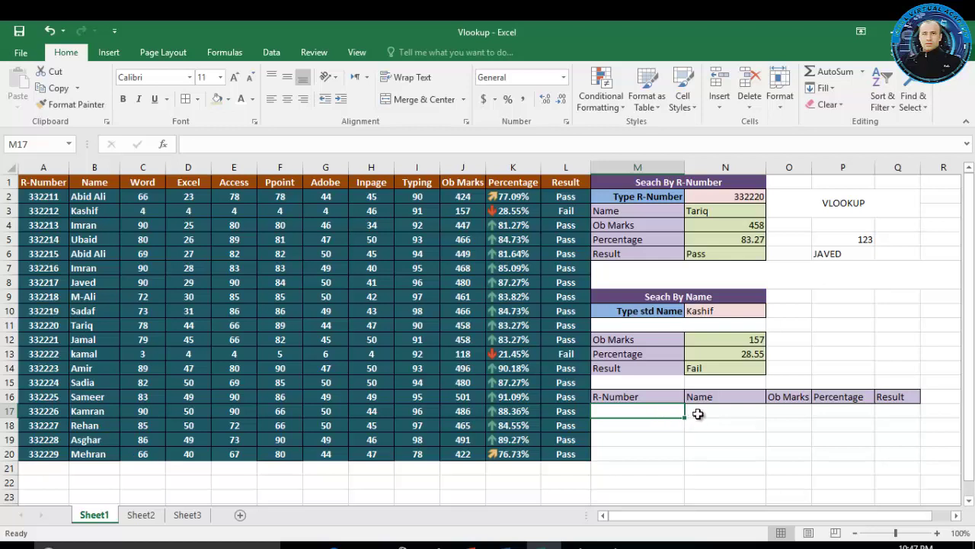
left_click(697, 412)
left_click(778, 408)
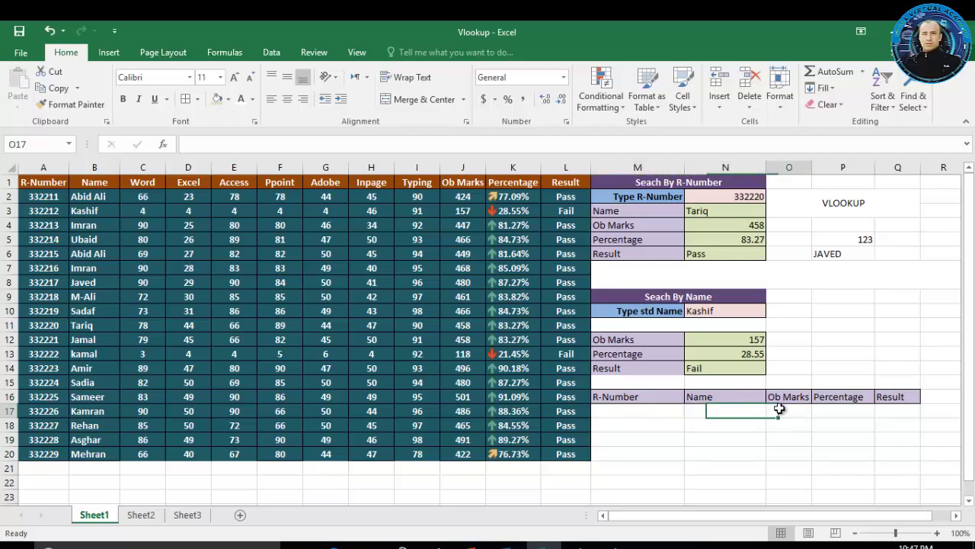
left_click(837, 412)
left_click(896, 411)
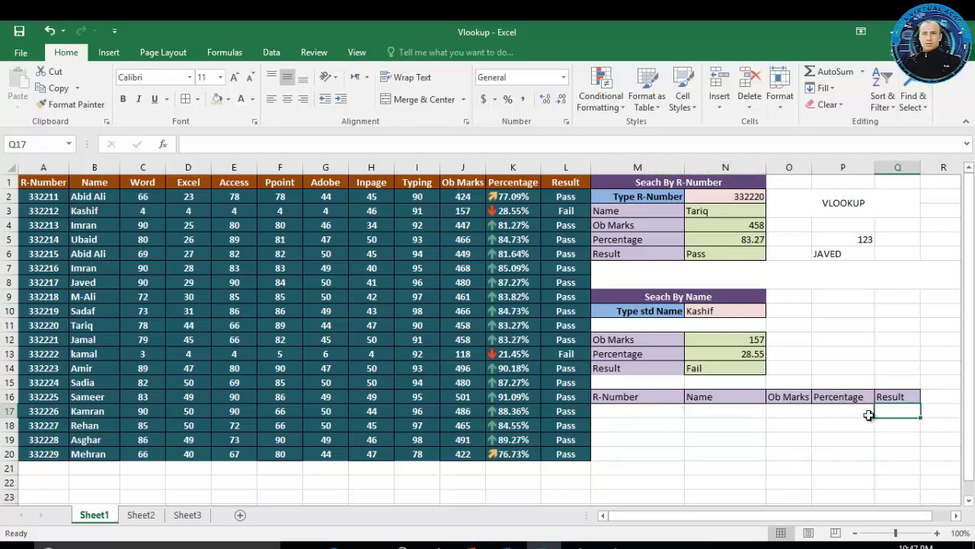
left_click(668, 415)
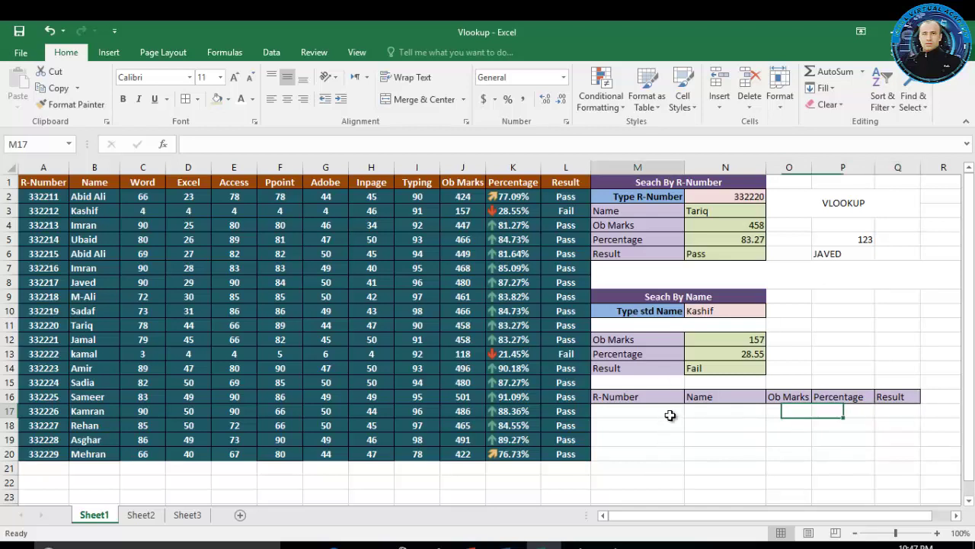
Step: Enter a VLOOKUP in N17 for Name that finds M17 in A2:L20 and returns column 2 with an exact match (FALSE)
left_click(712, 409)
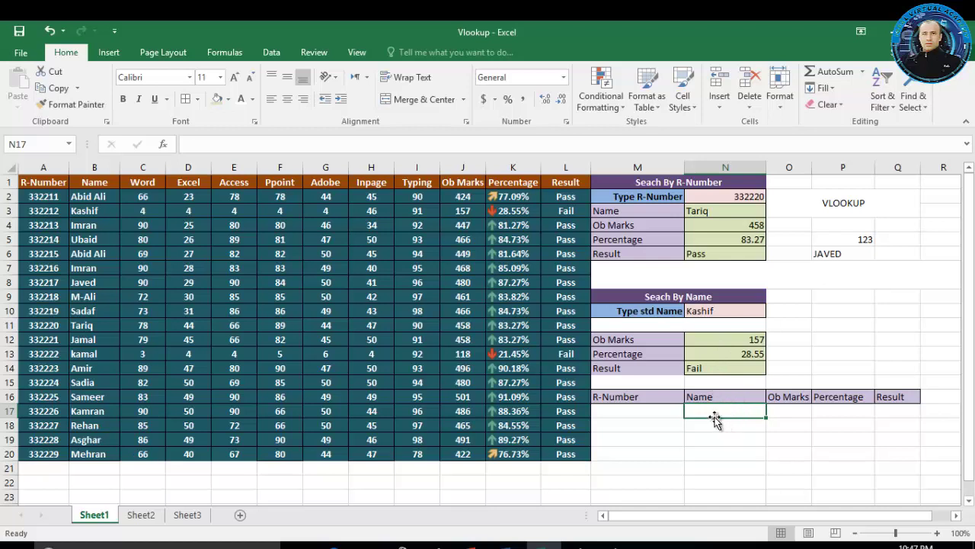
type("=vloo")
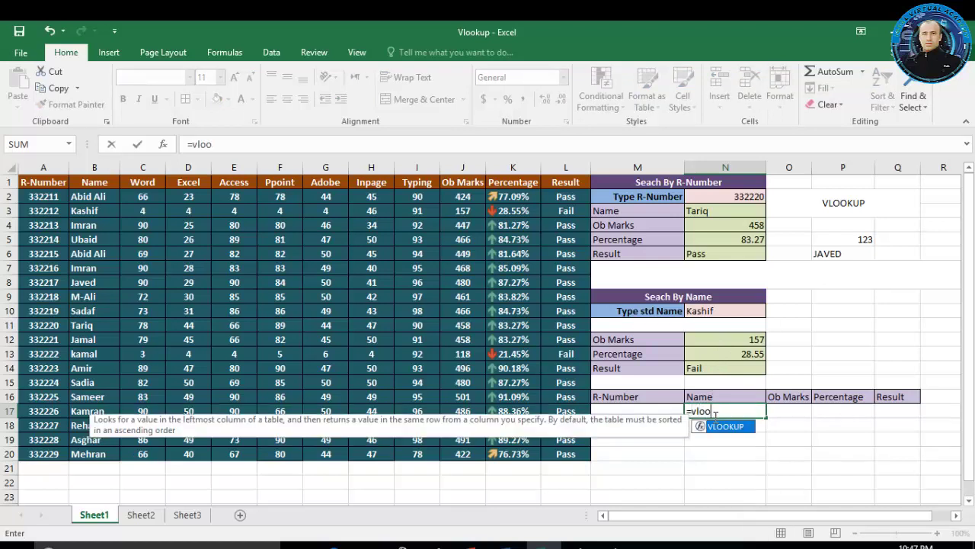
type("kup(")
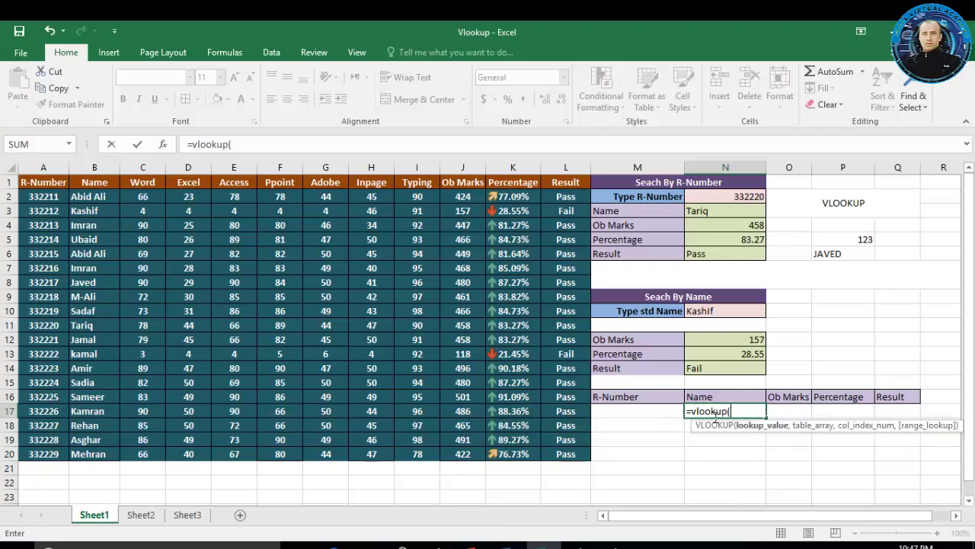
left_click(655, 412)
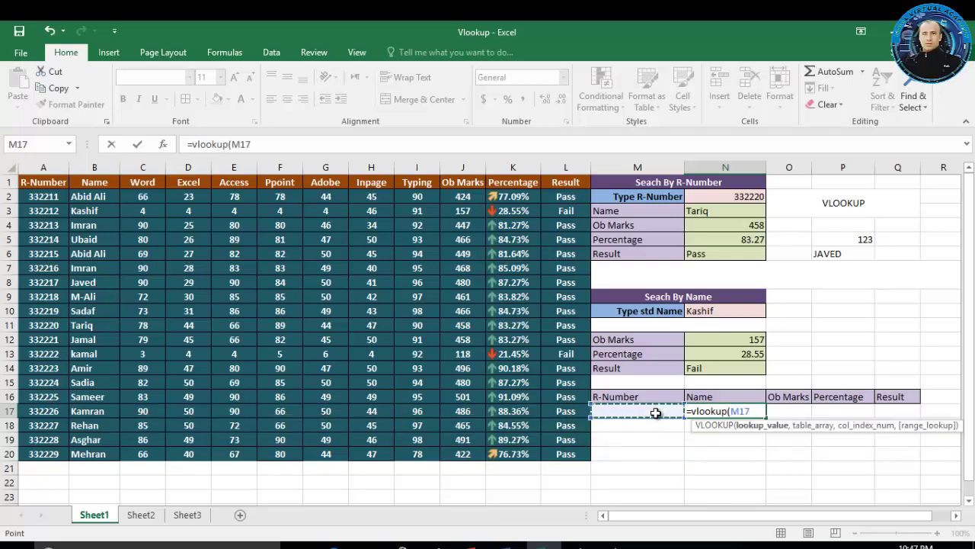
type(",")
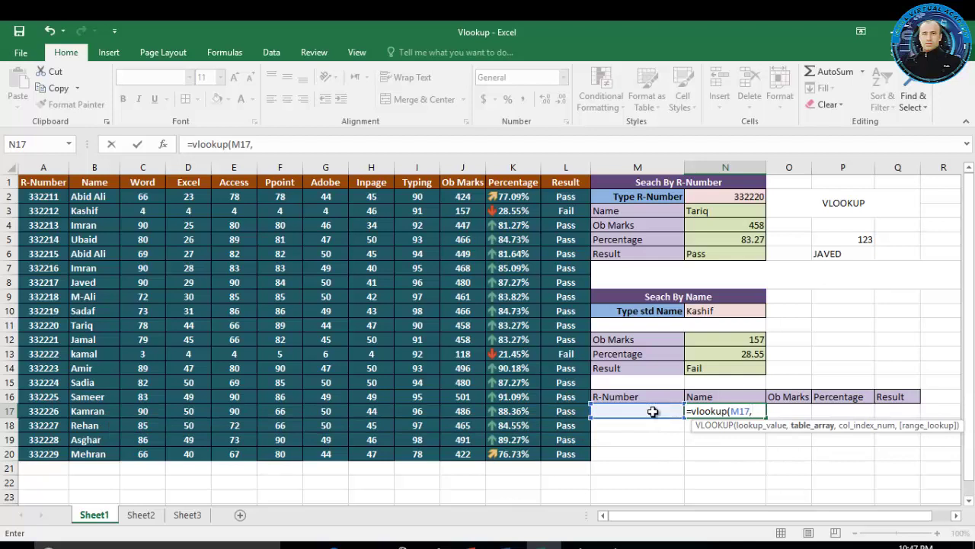
left_click_drag(44, 197, 556, 453)
type(",")
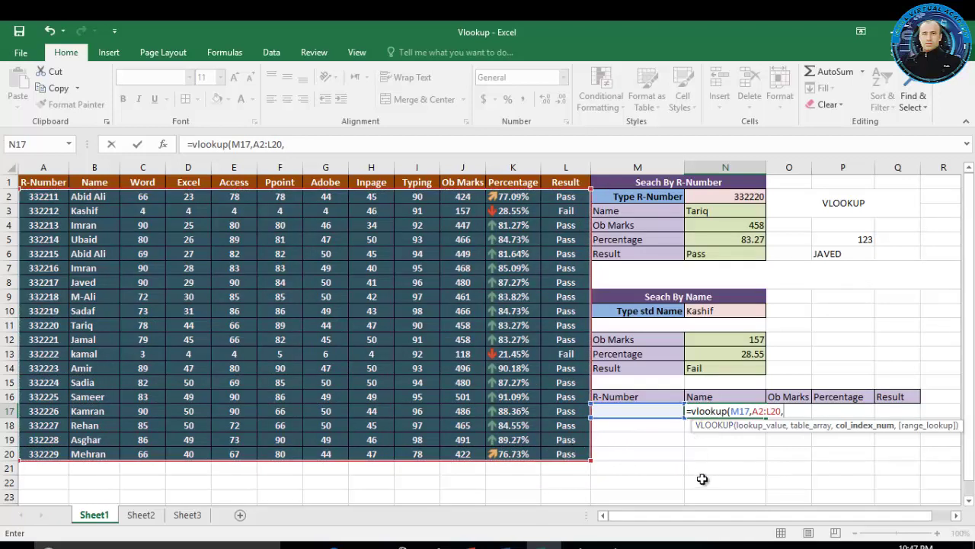
type("2,")
double_click(821, 449)
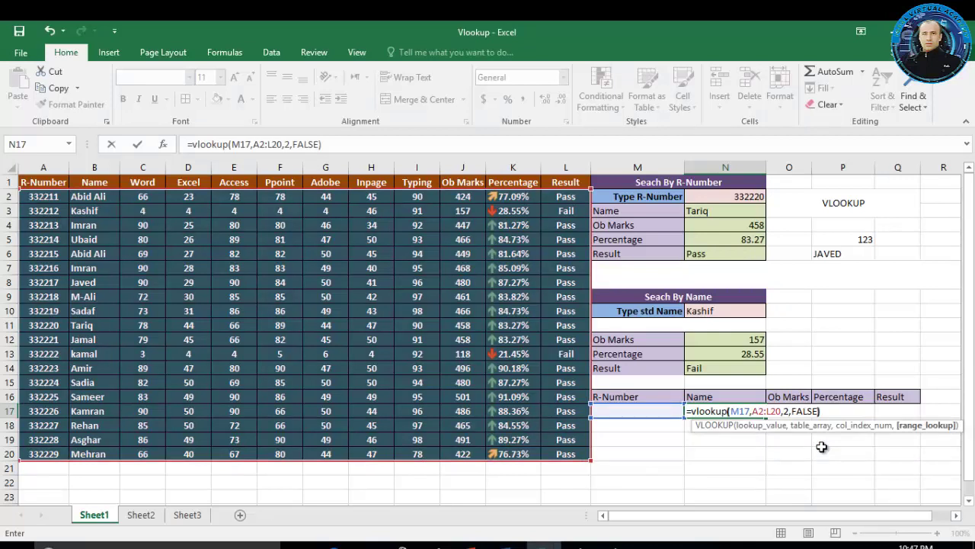
type(")")
key("Return")
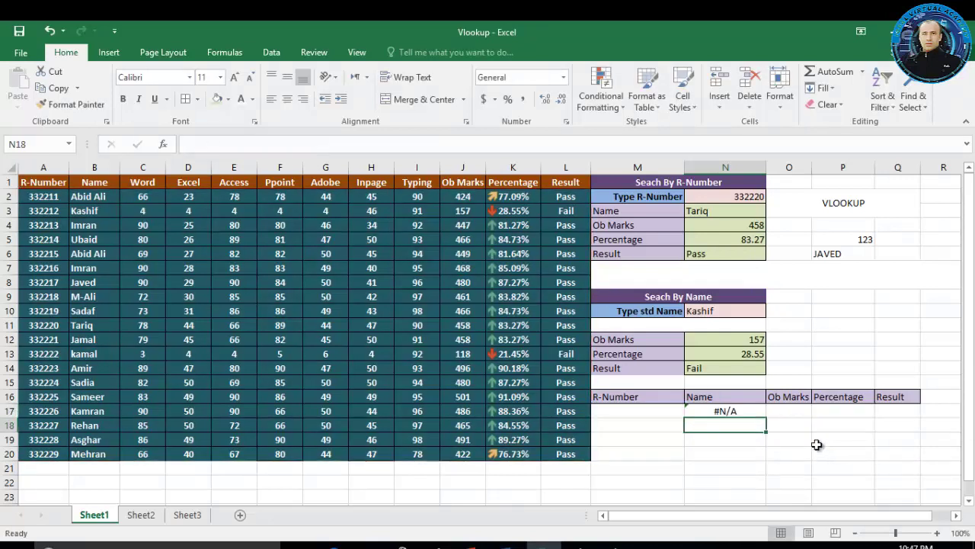
Step: Enter the R-Number of the last student in the table (row 20) in M17 to test the Name lookup
left_click(655, 411)
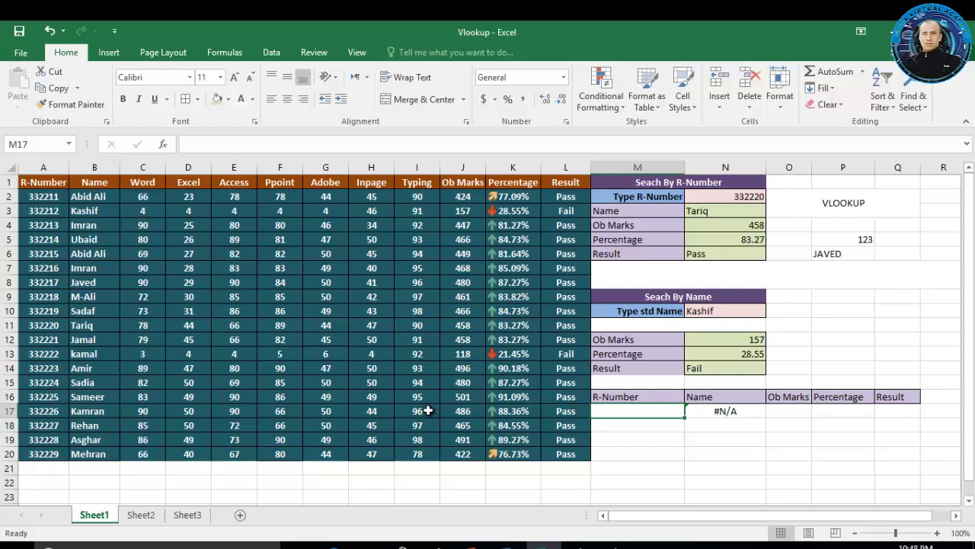
type("33")
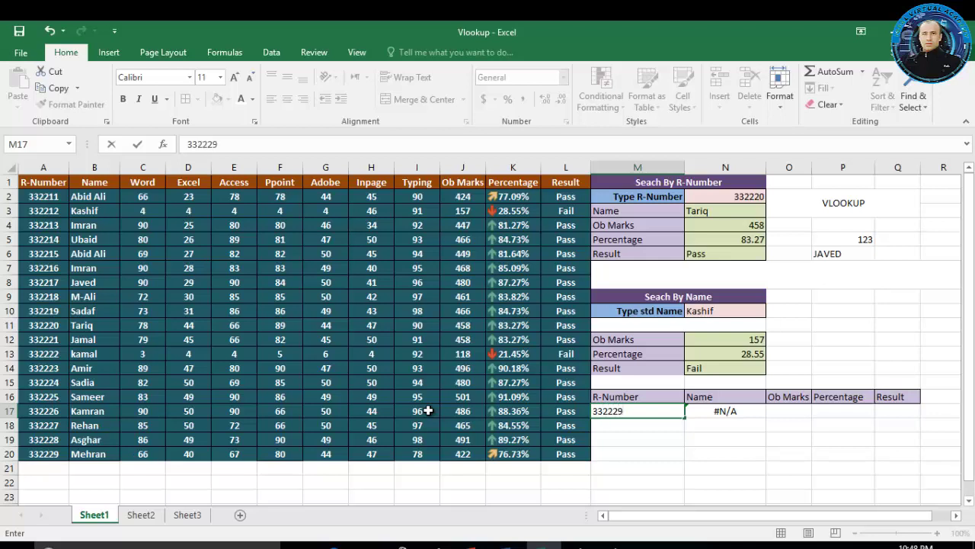
type("2229")
key("Return")
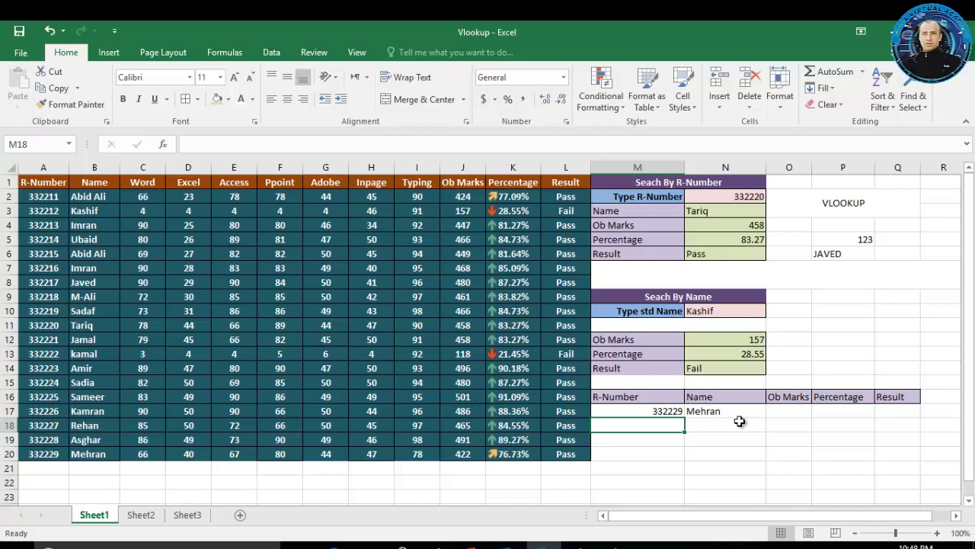
Step: Begin a VLOOKUP formula in O17 for Ob Marks
left_click(782, 412)
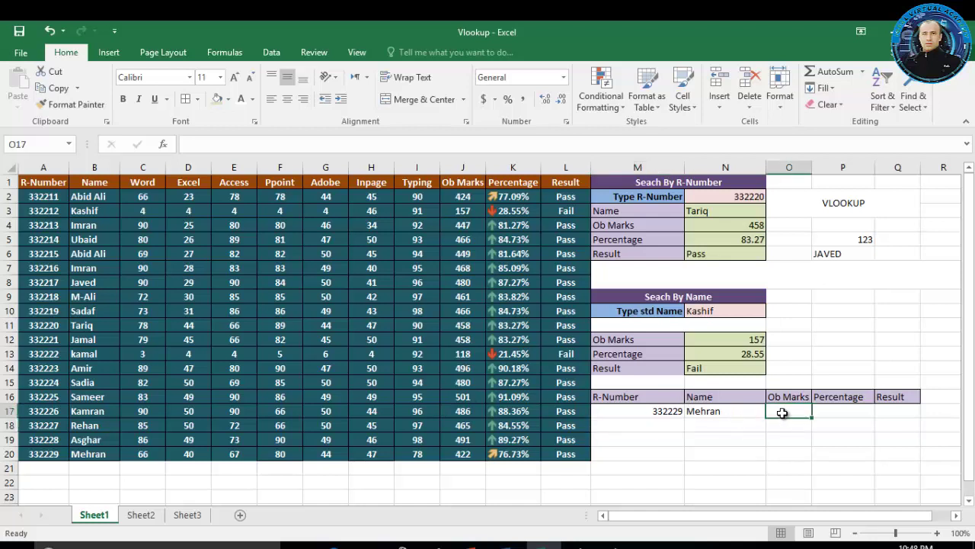
type("=vl")
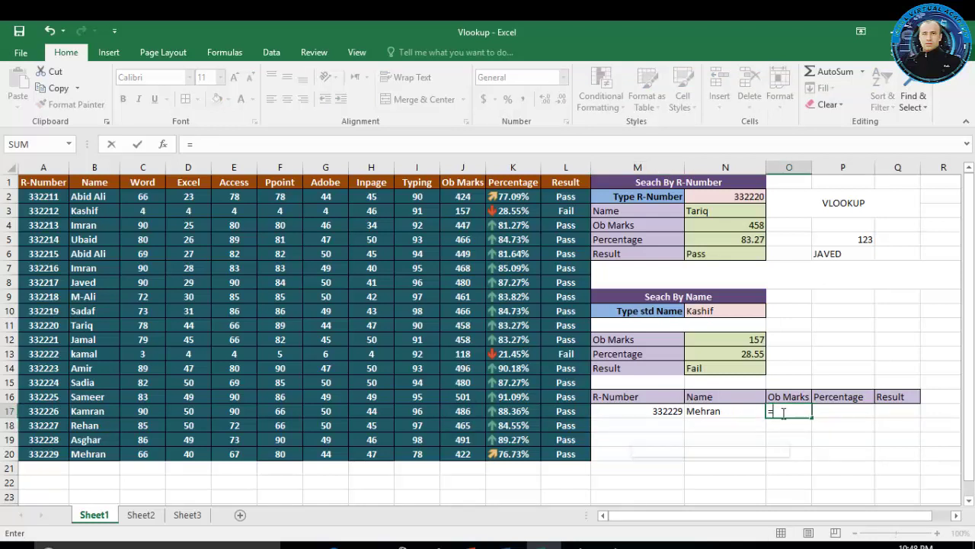
type("ooku")
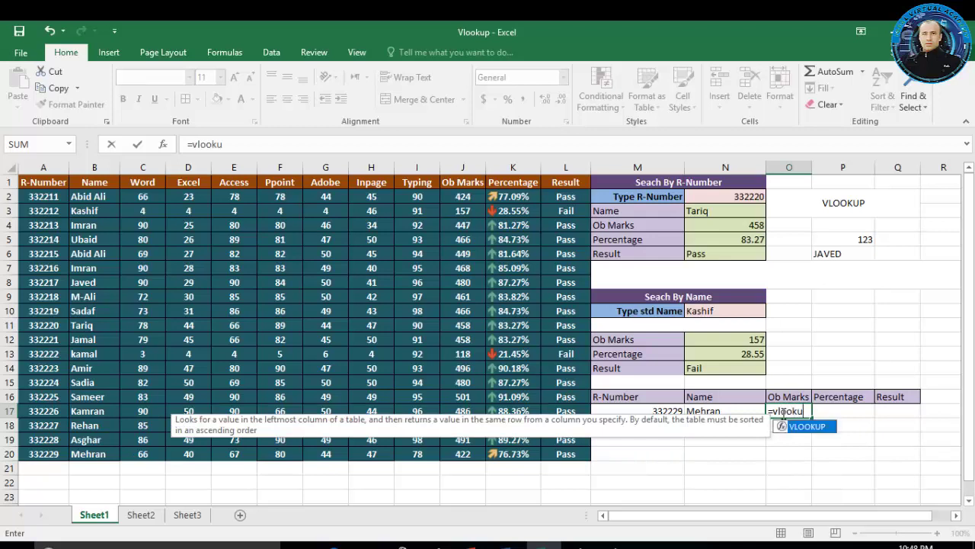
type("p(")
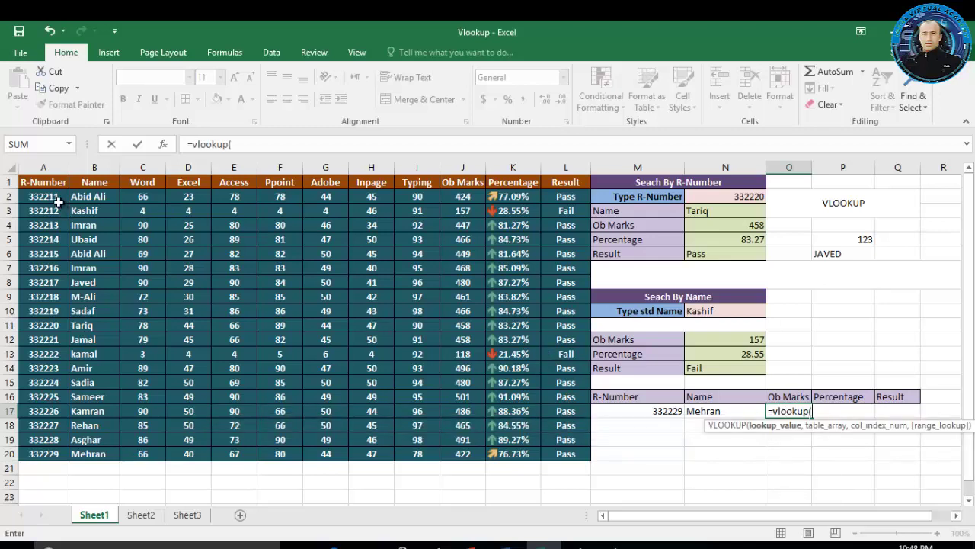
left_click_drag(58, 200, 435, 416)
key("BackSpace")
key("BackSpace")
key("BackSpace")
key("BackSpace")
key("BackSpace")
key("BackSpace")
Step: Complete the Ob Marks VLOOKUP in O17 to find M17 in A2:L20 and return column 10 with an exact match (FALSE)
left_click(641, 413)
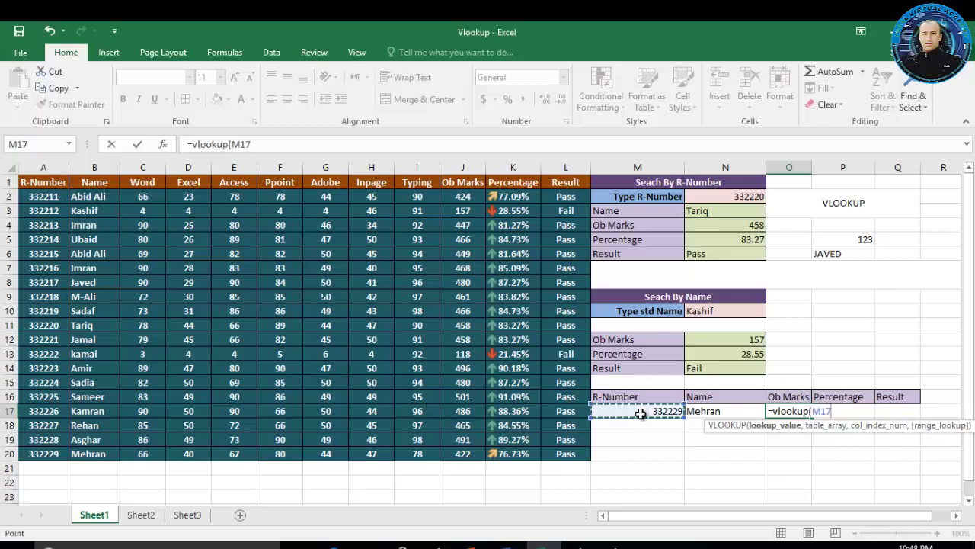
type(",")
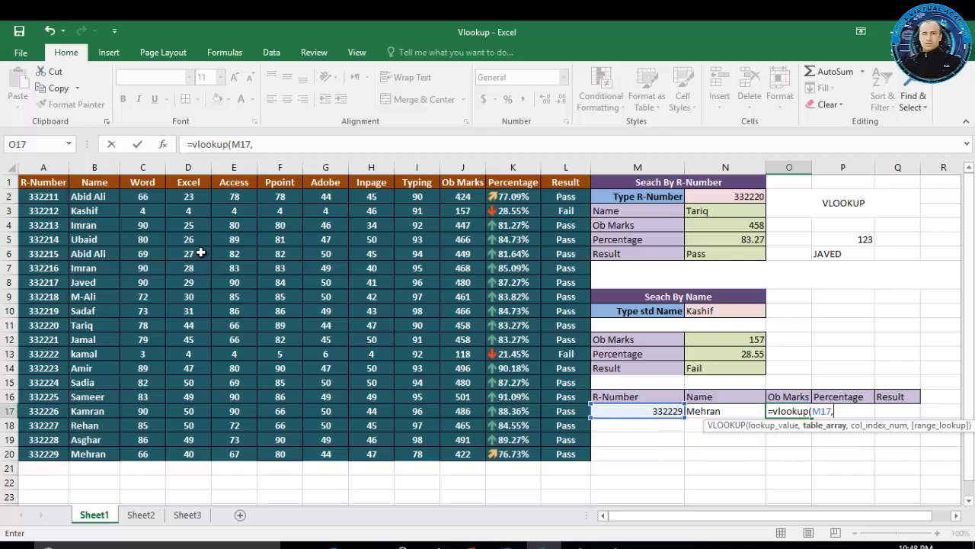
left_click_drag(58, 197, 550, 453)
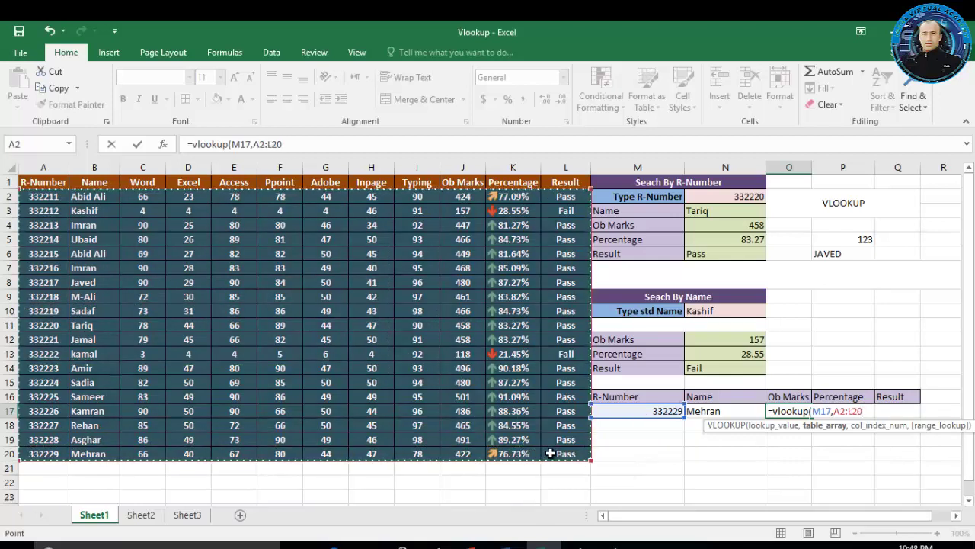
type(",")
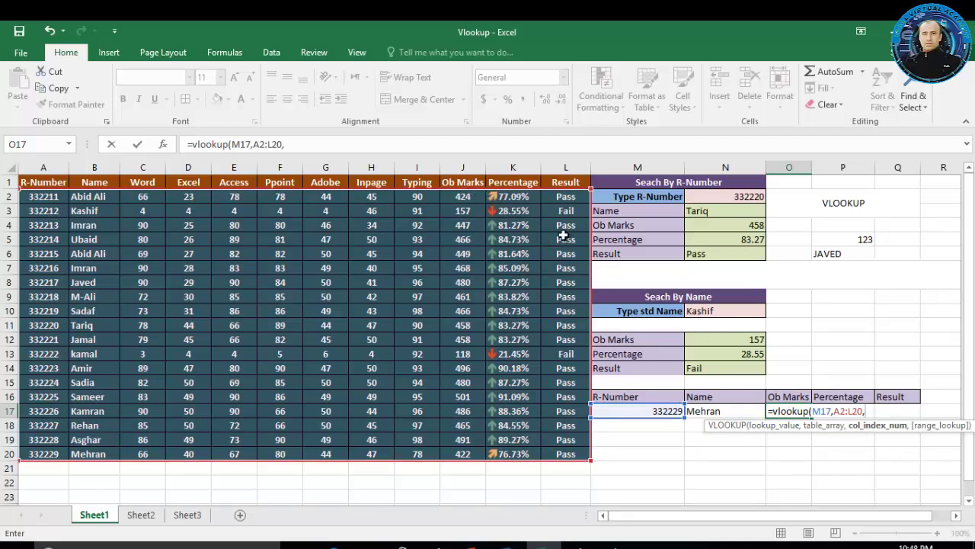
type(",")
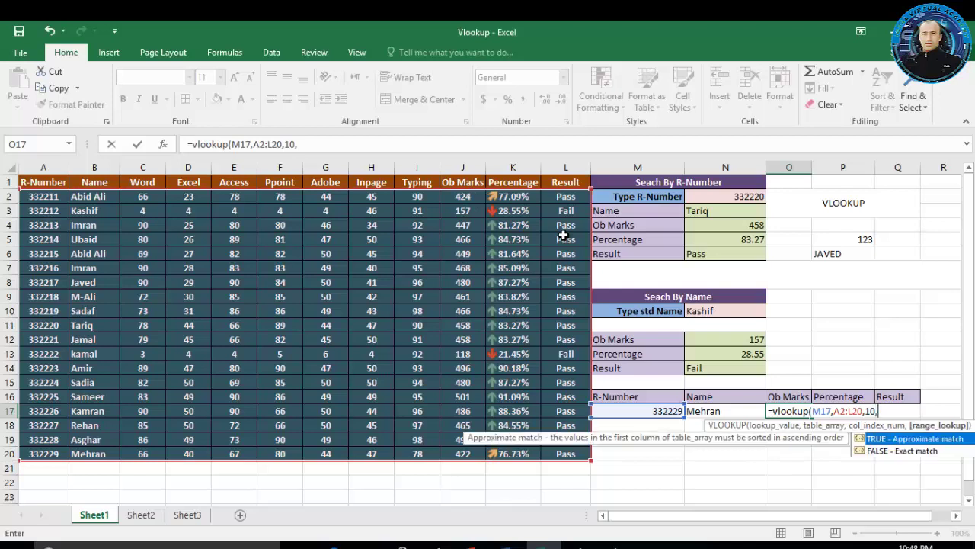
double_click(887, 451)
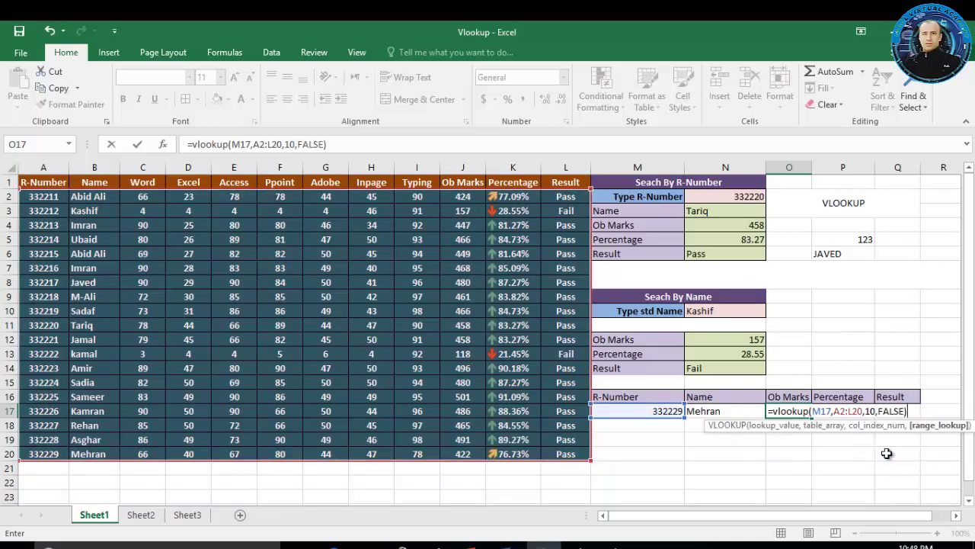
type(")")
key("Return")
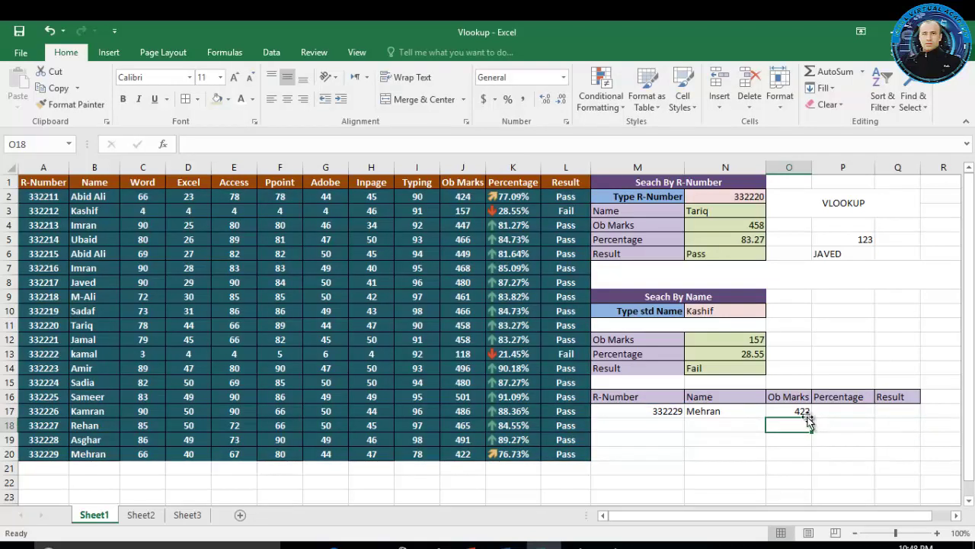
Step: Enter a VLOOKUP in P17 for Percentage that finds M17 in A2:L20 and returns column 11 with an exact match (FALSE)
left_click(830, 410)
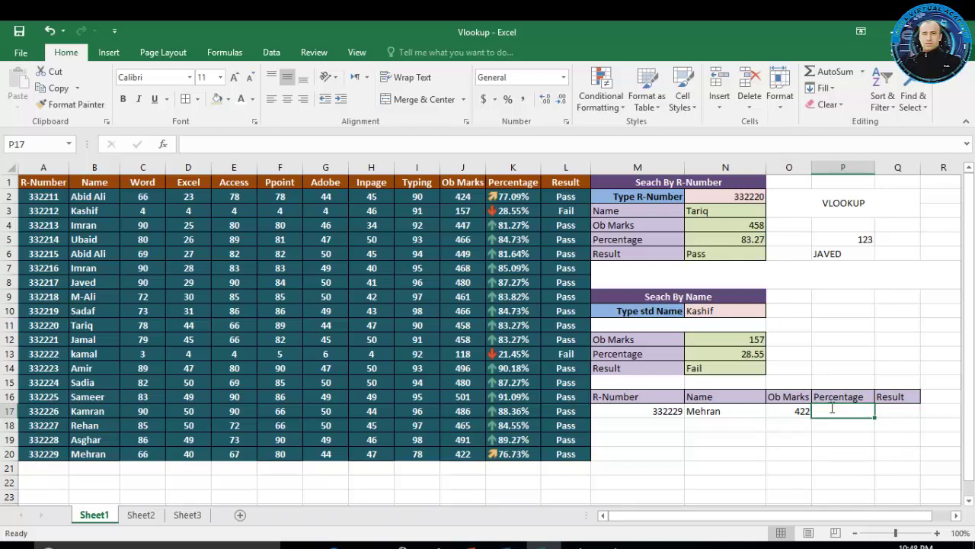
type("=")
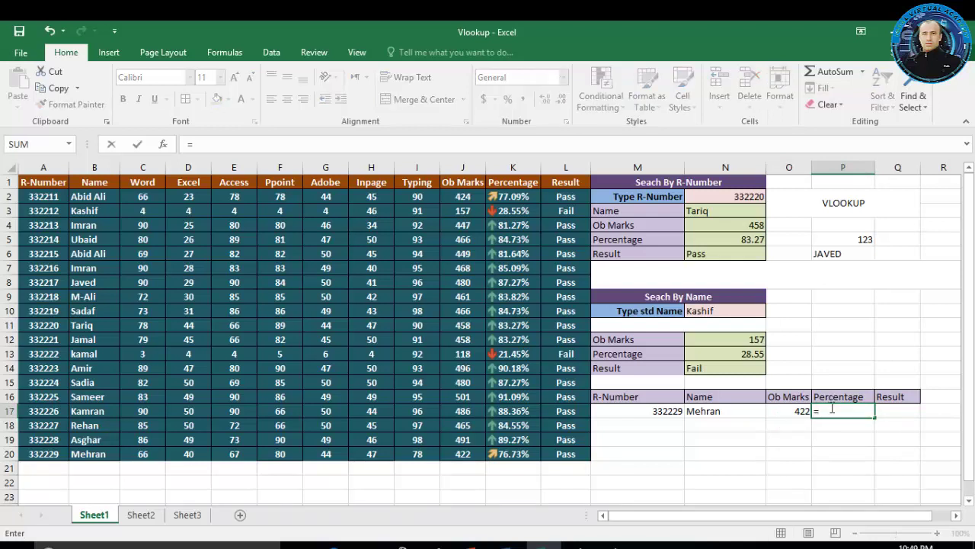
type("vlook")
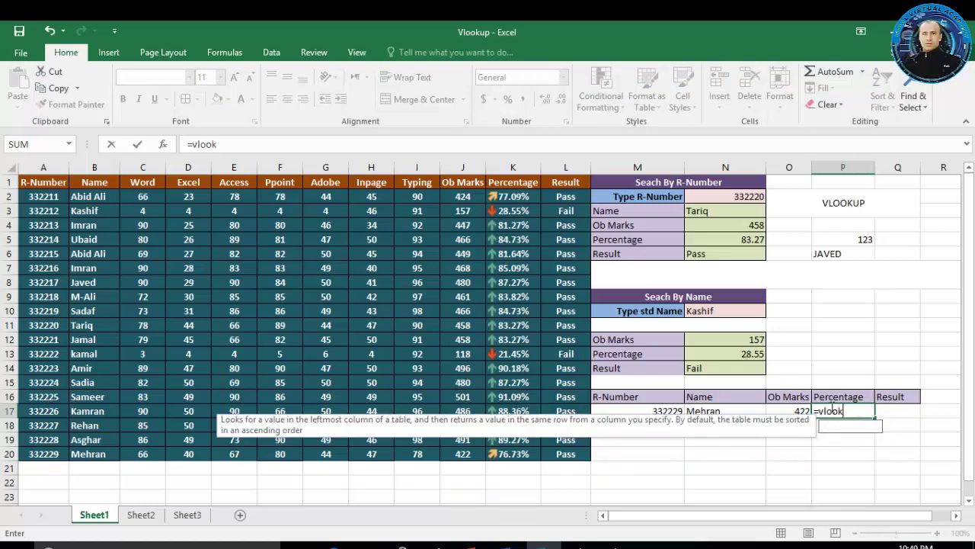
type("up(")
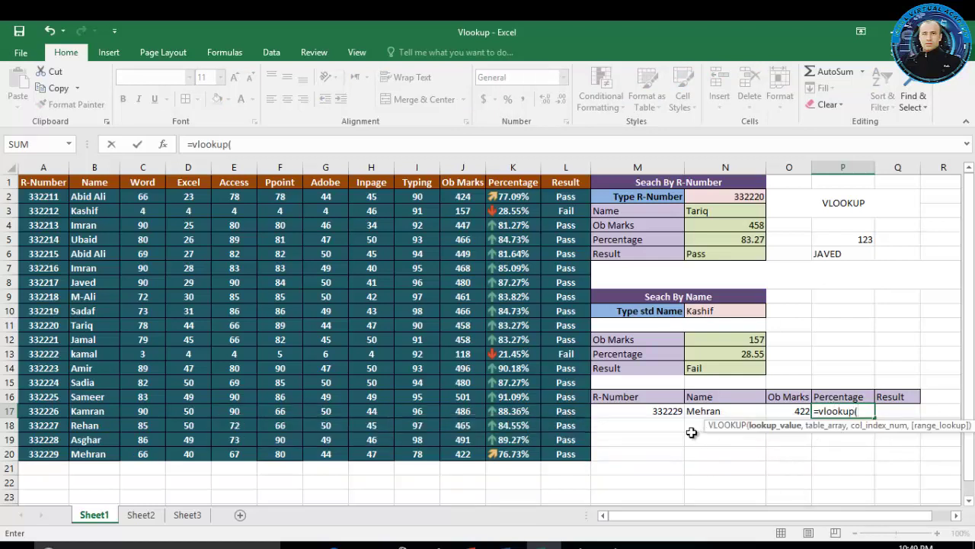
left_click(671, 410)
type(",")
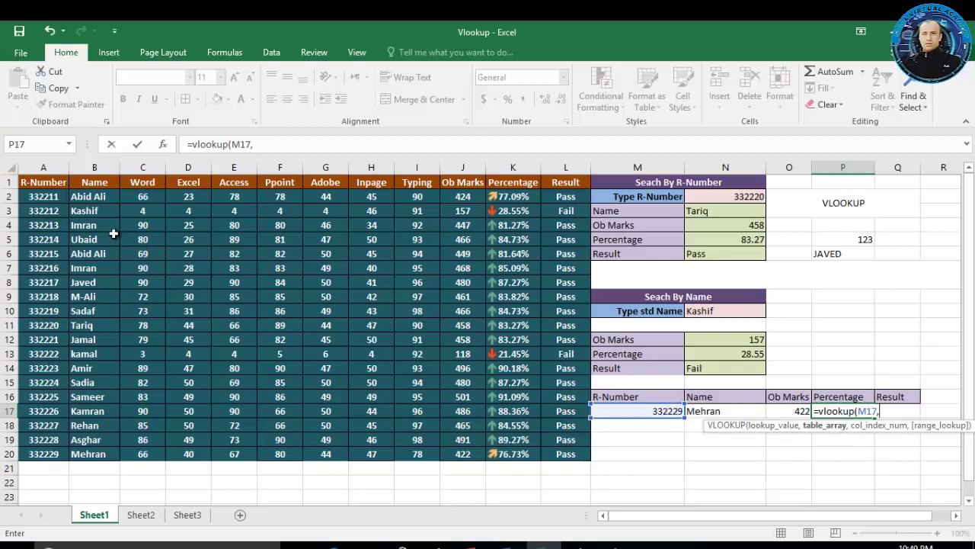
left_click_drag(58, 198, 553, 455)
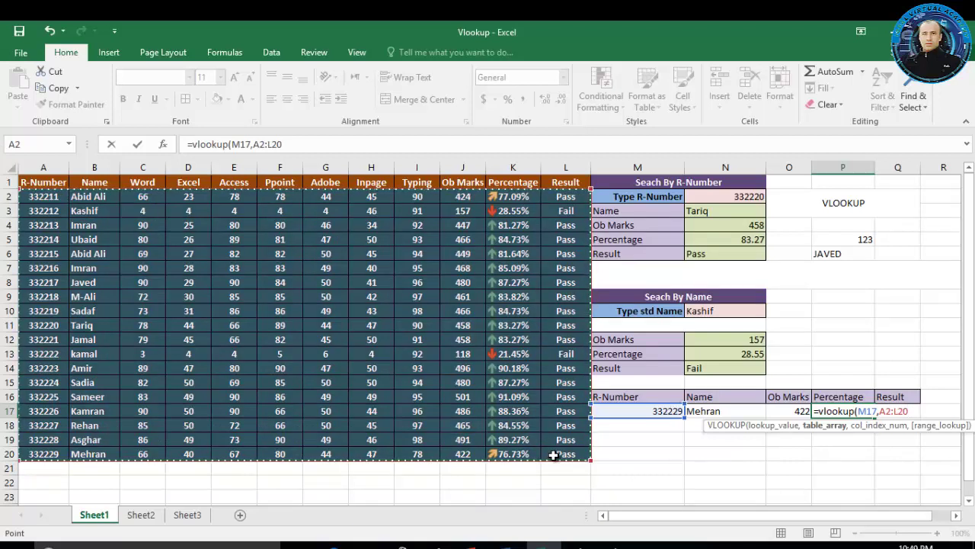
type(",")
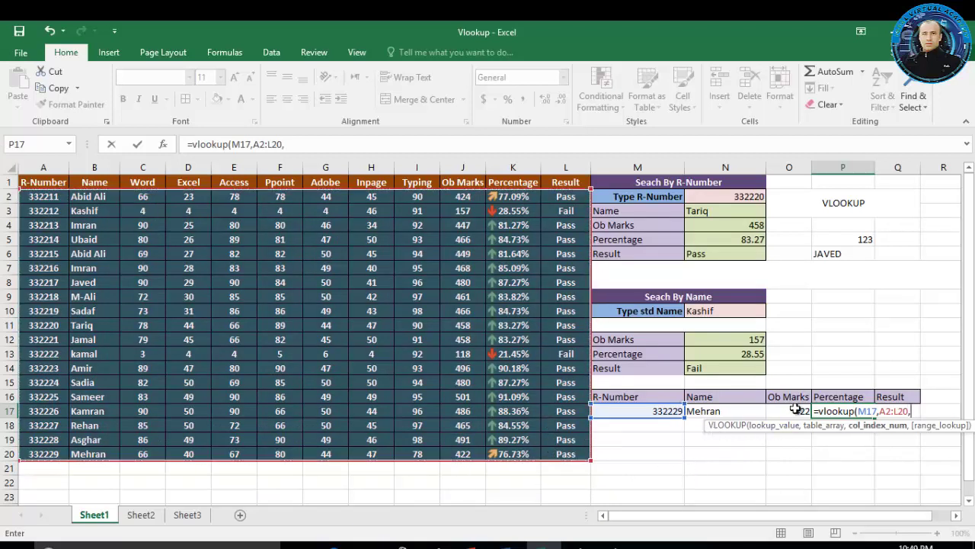
type("11,")
left_click(901, 451)
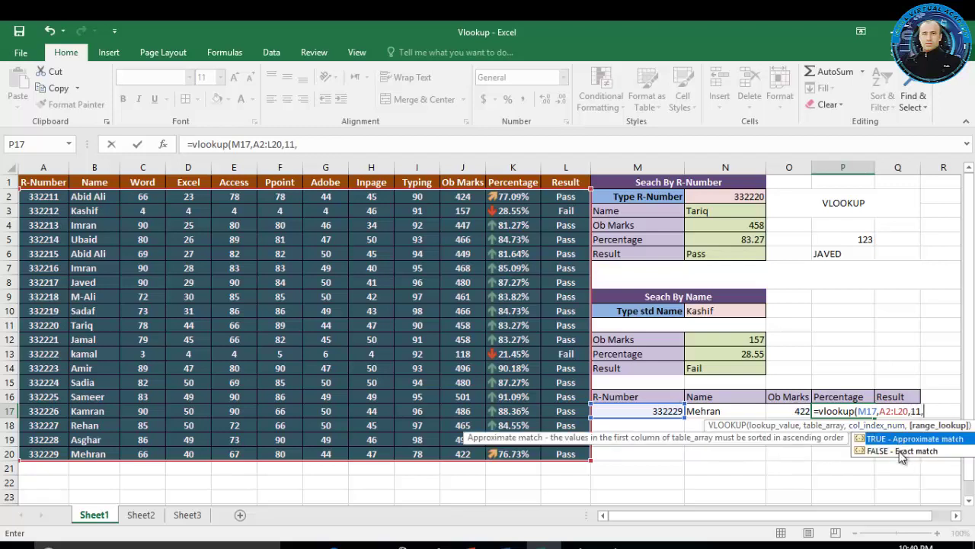
double_click(902, 452)
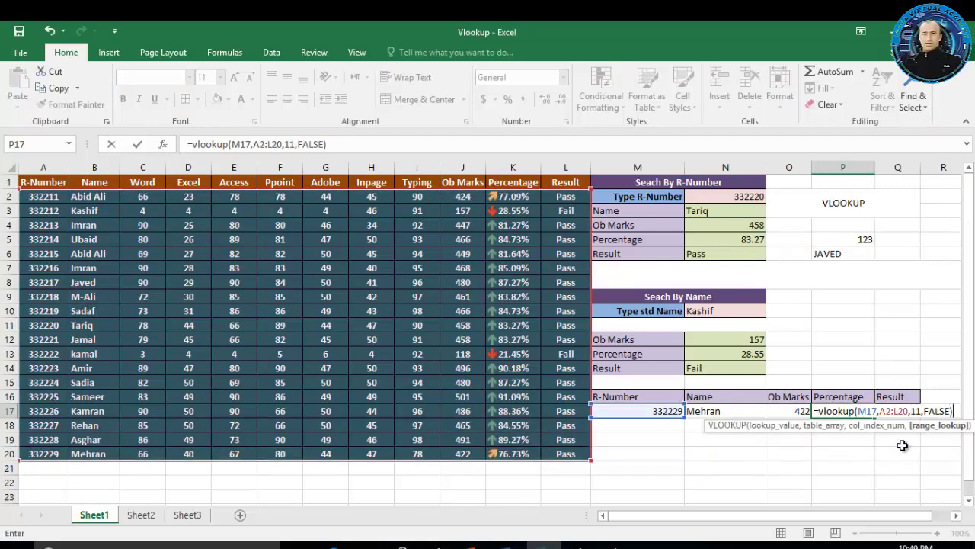
key("Return")
Step: Reduce the Percentage value in P17 to two decimal places
left_click(844, 410)
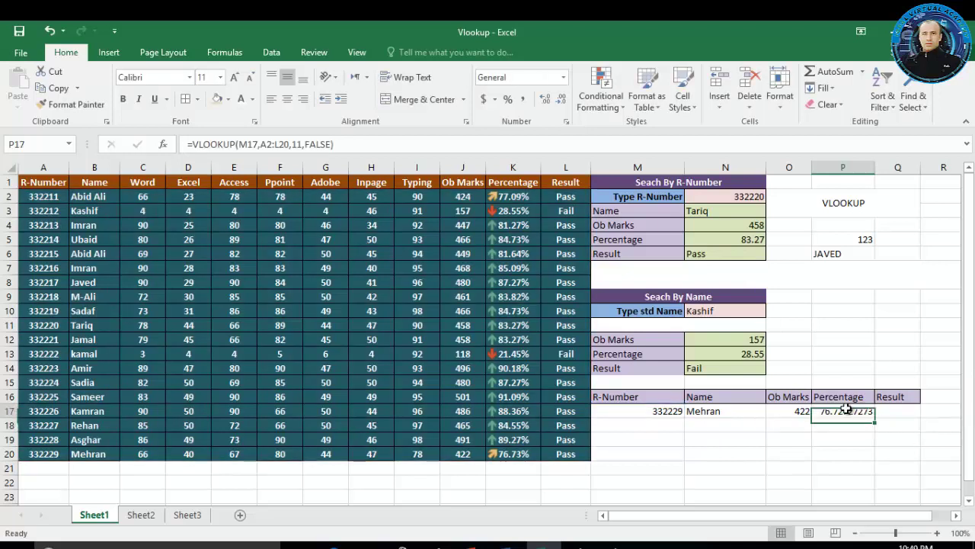
left_click(563, 98)
left_click(563, 99)
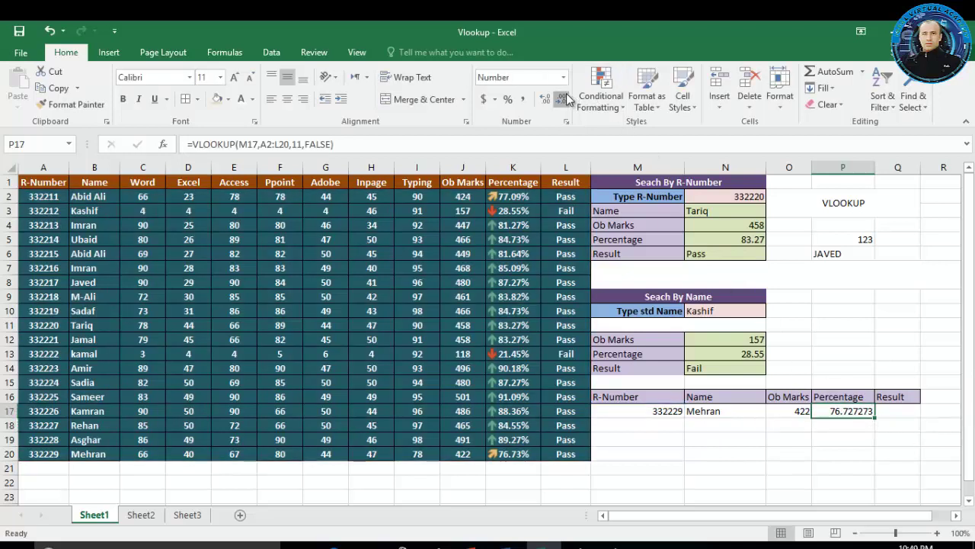
left_click(563, 98)
left_click(563, 99)
left_click(565, 99)
left_click(565, 98)
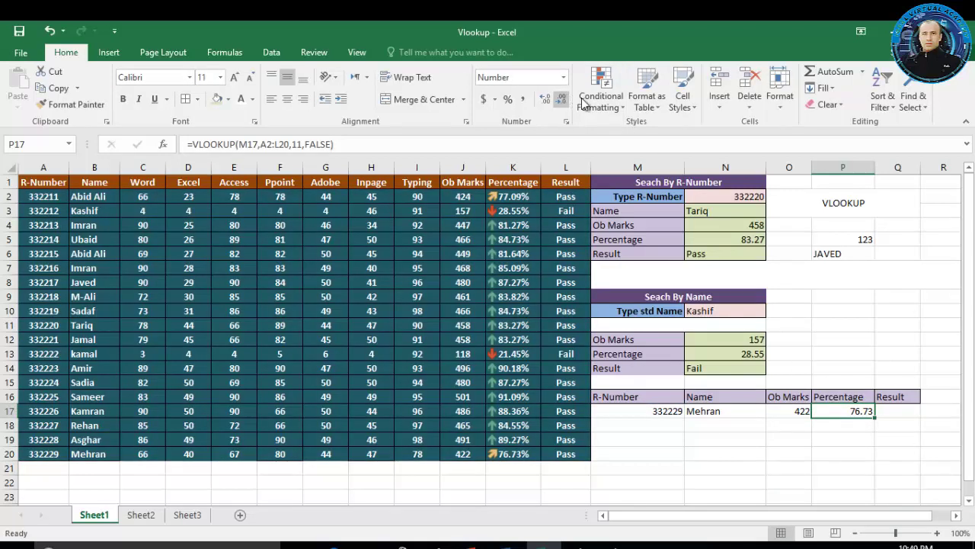
Step: Enter a VLOOKUP in Q17 for Result that finds M17 in A2:L20 and returns column 12 with an exact match (FALSE)
left_click(887, 411)
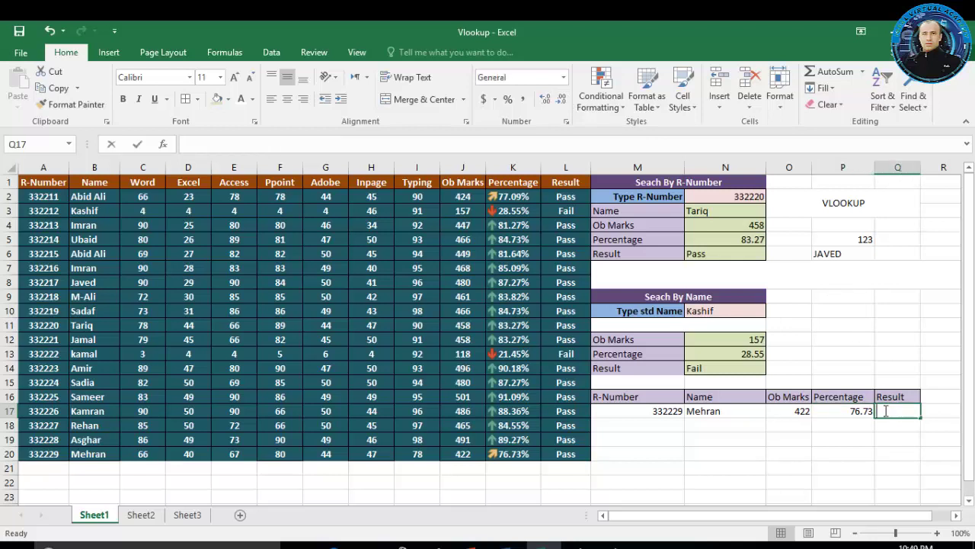
type("=vlook")
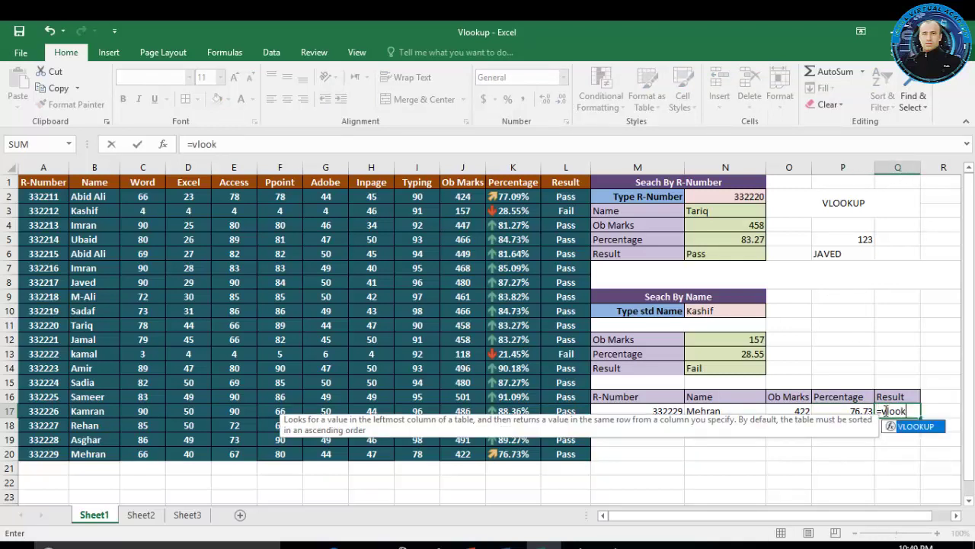
type("up(")
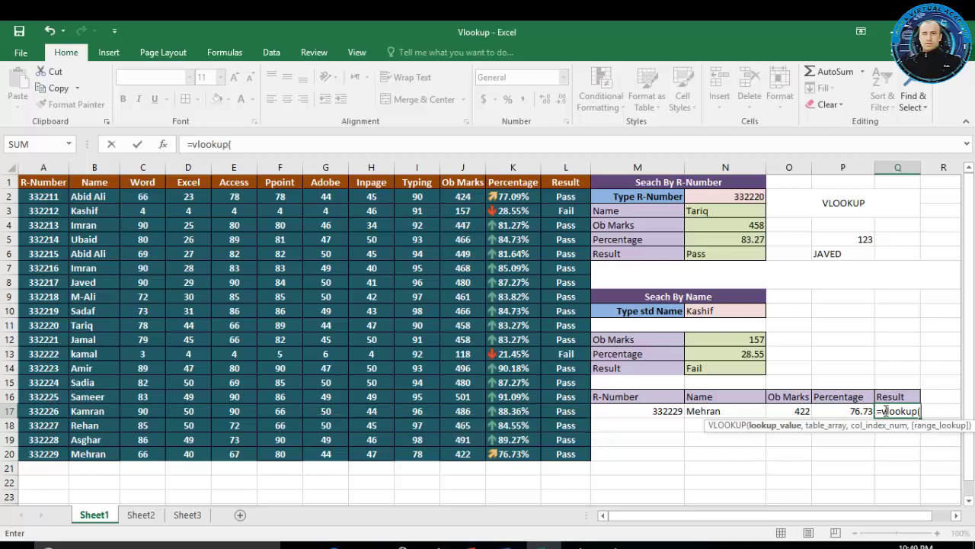
left_click(656, 413)
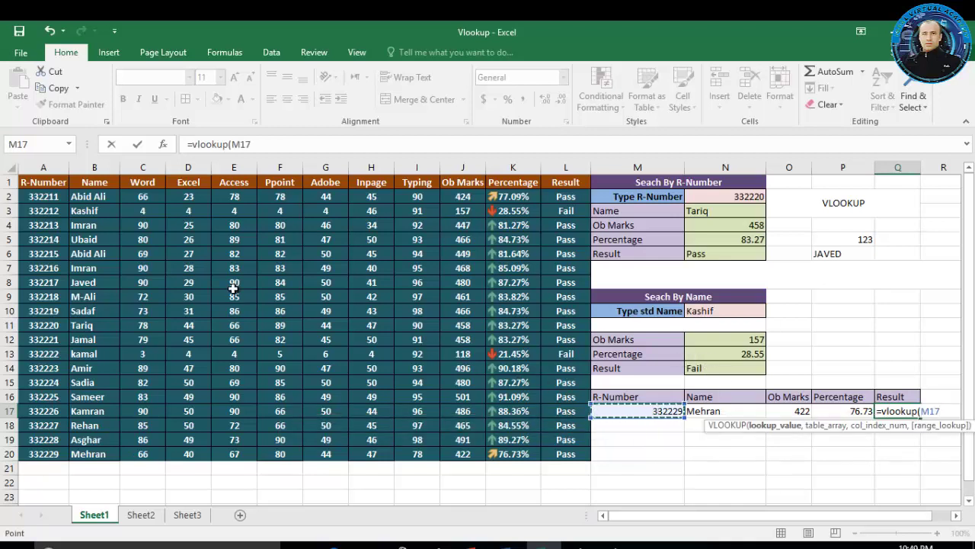
type(",")
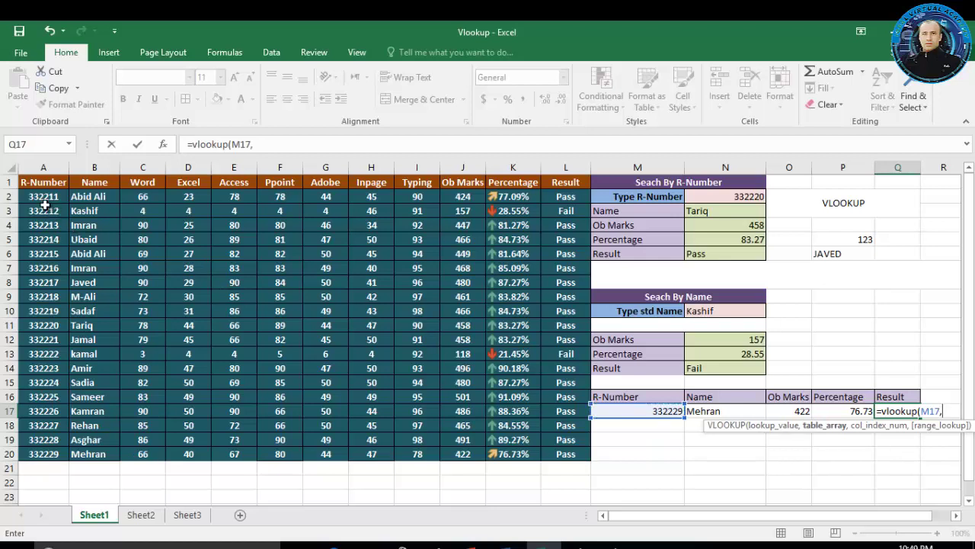
left_click_drag(45, 197, 551, 449)
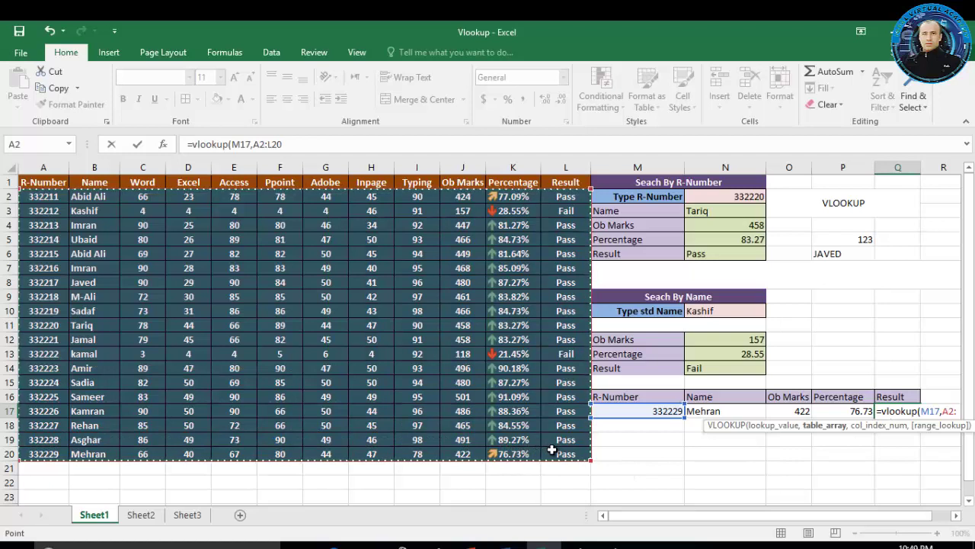
type(",")
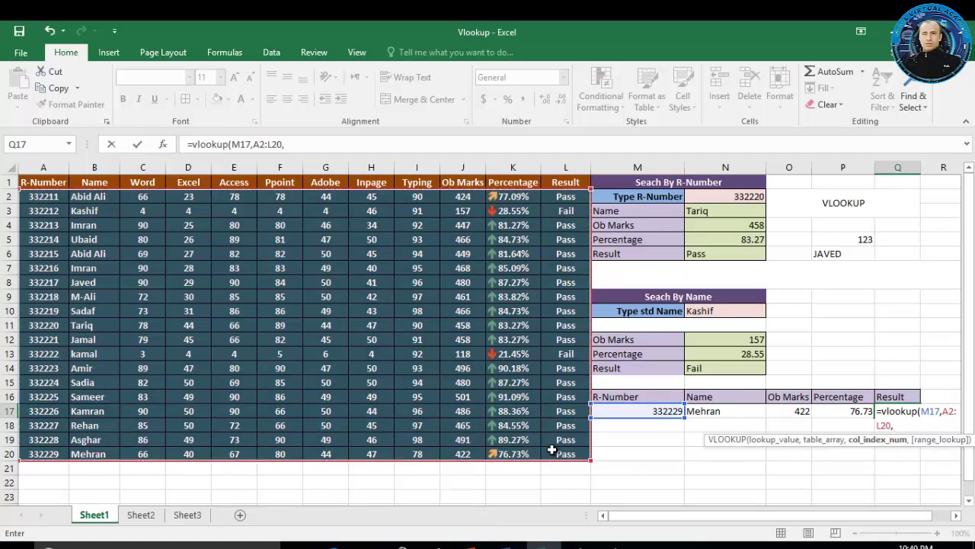
type("12,")
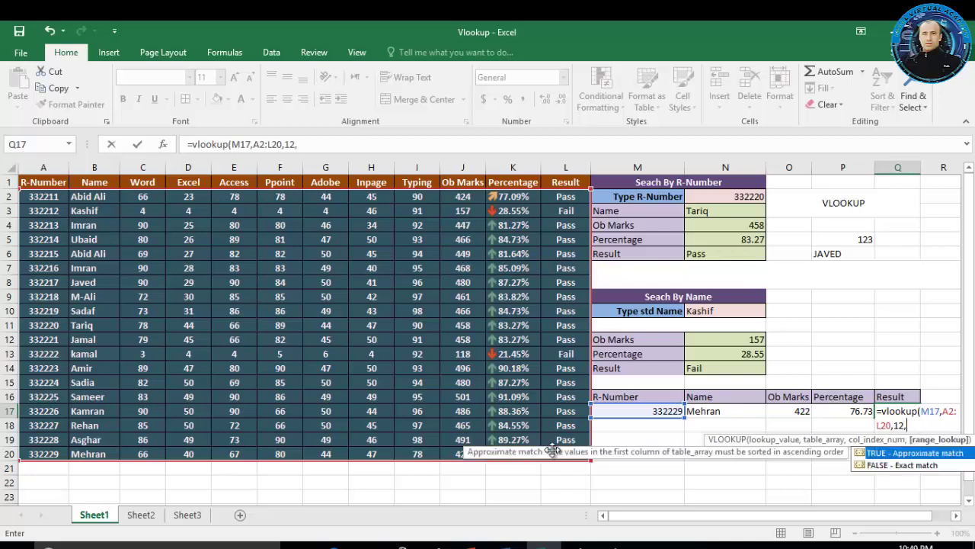
double_click(877, 467)
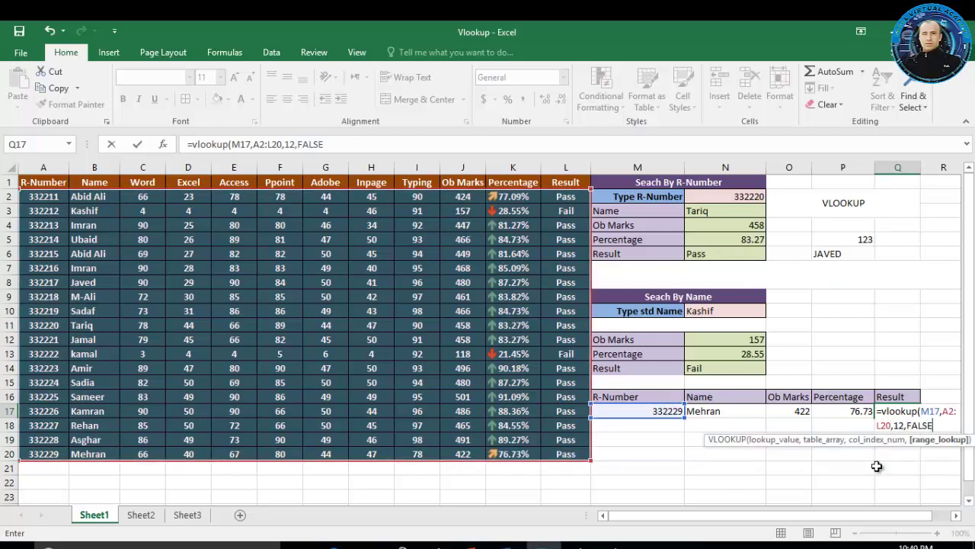
key("Return")
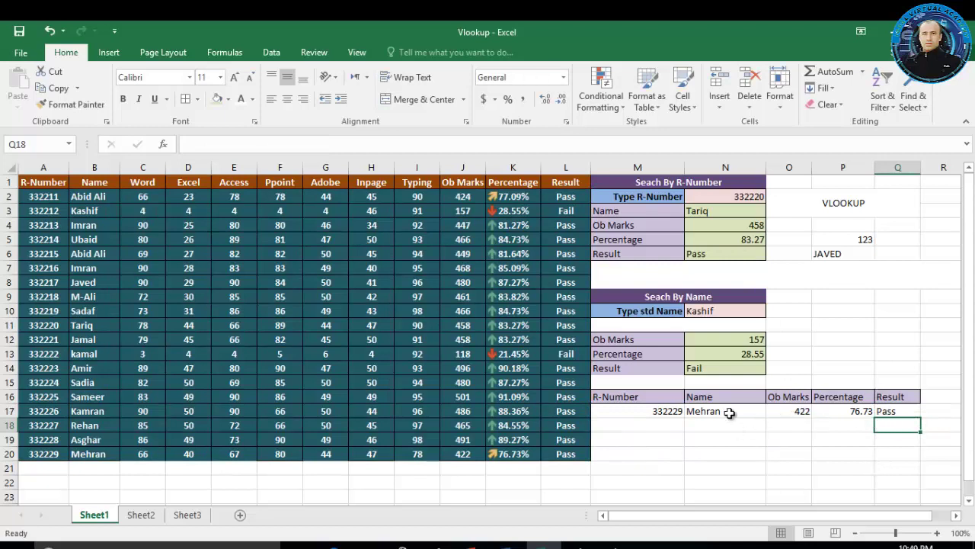
Step: Clear M17 and enter the R-Number of the student in row 14 to test the horizontal lookup row
left_click(667, 423)
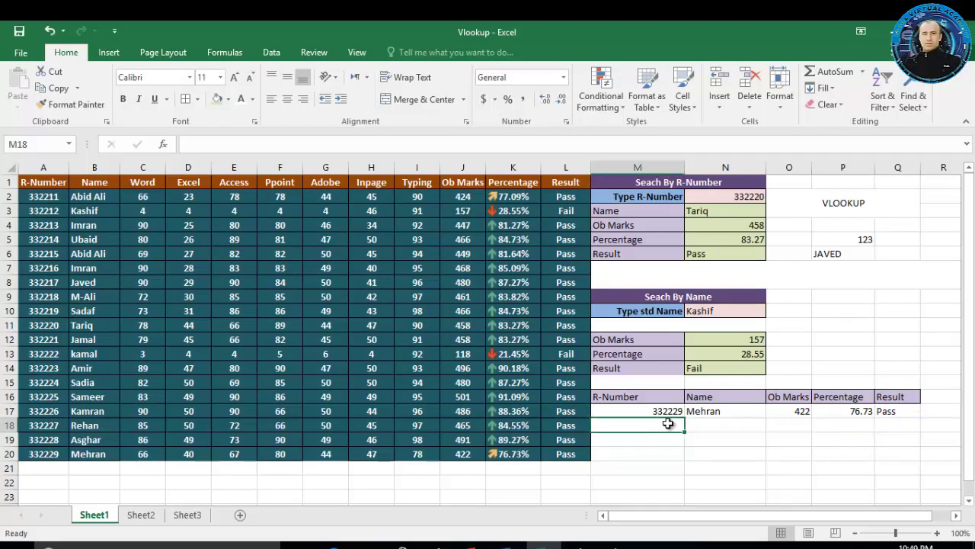
left_click(712, 427)
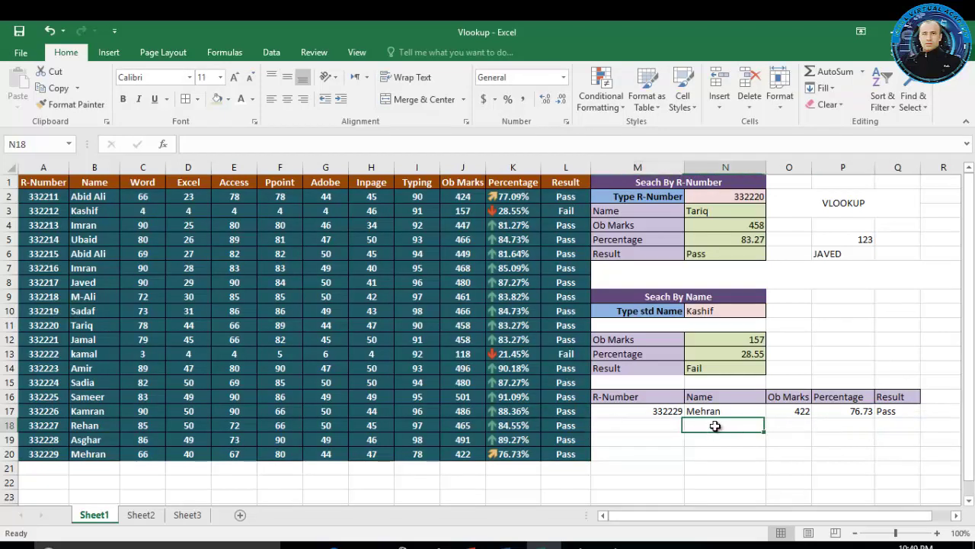
left_click(675, 424)
left_click(673, 411)
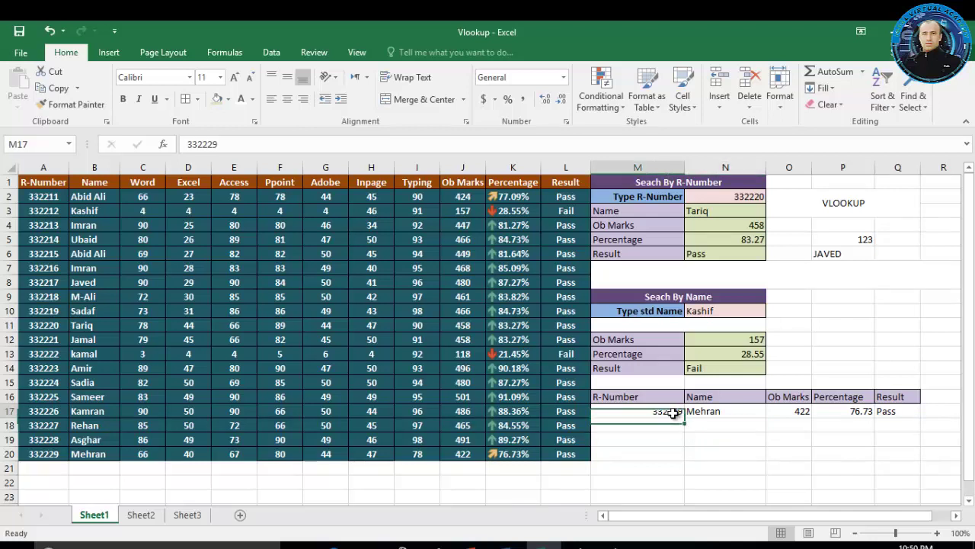
key("Delete")
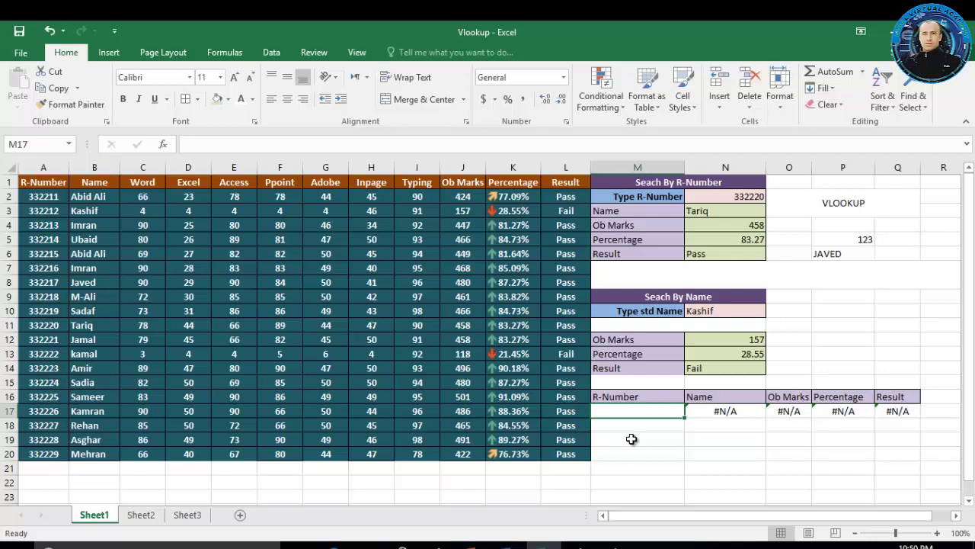
type("2223")
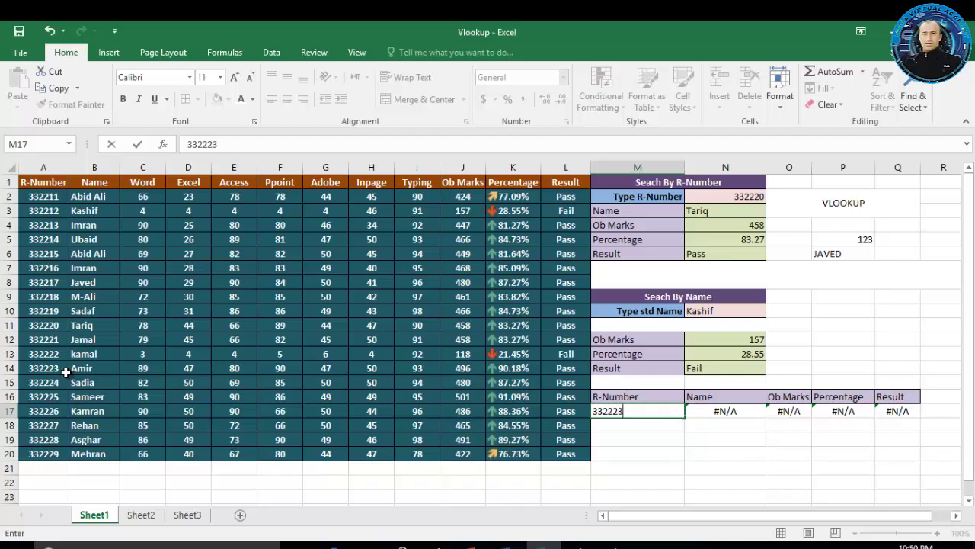
key("Return")
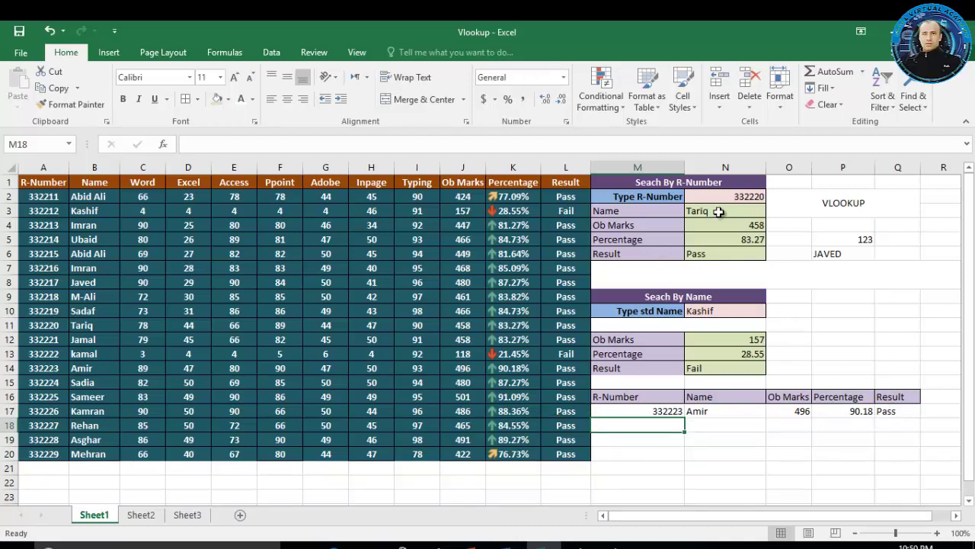
Step: Test the name search by entering in N10 the name of the student in row 13, followed by that of the student in row 9
left_click(665, 200)
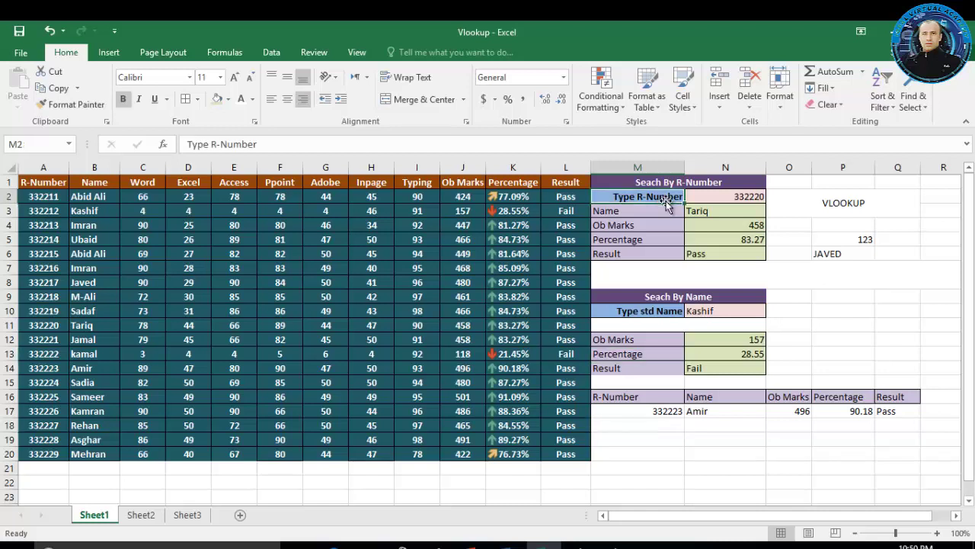
left_click(715, 310)
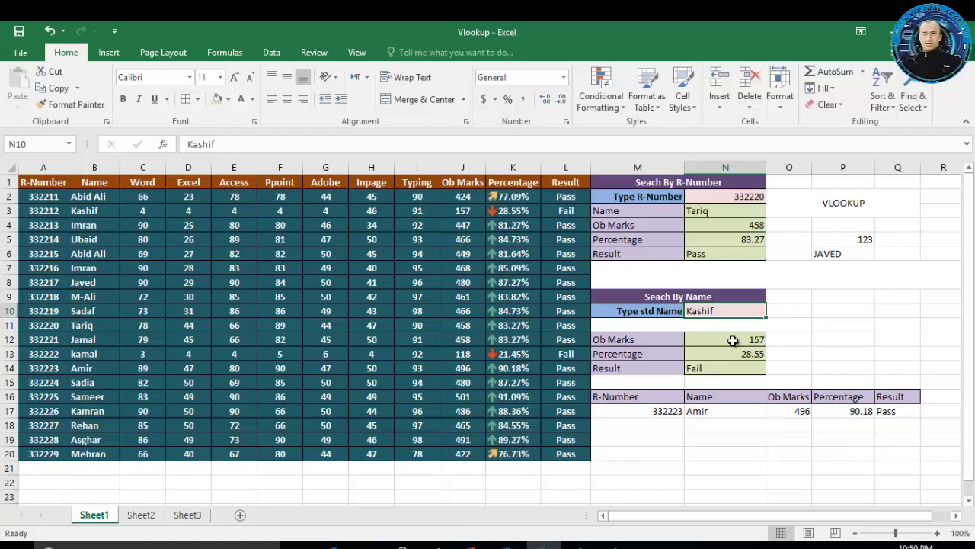
key("BackSpace")
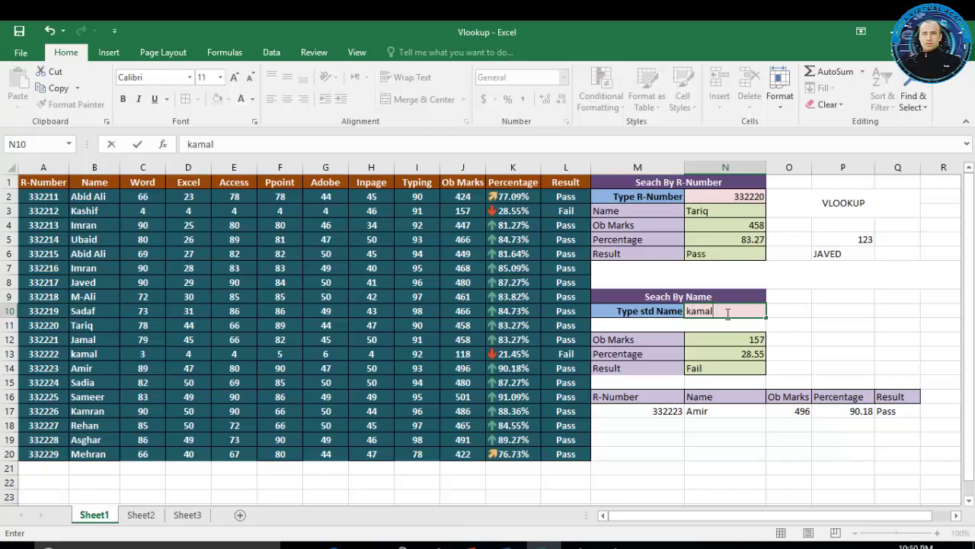
key("Return")
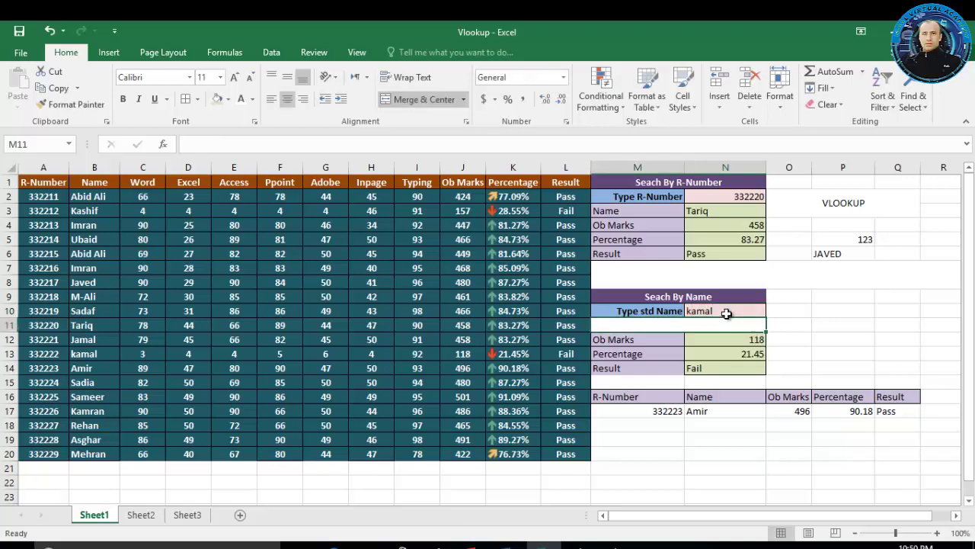
left_click(758, 365)
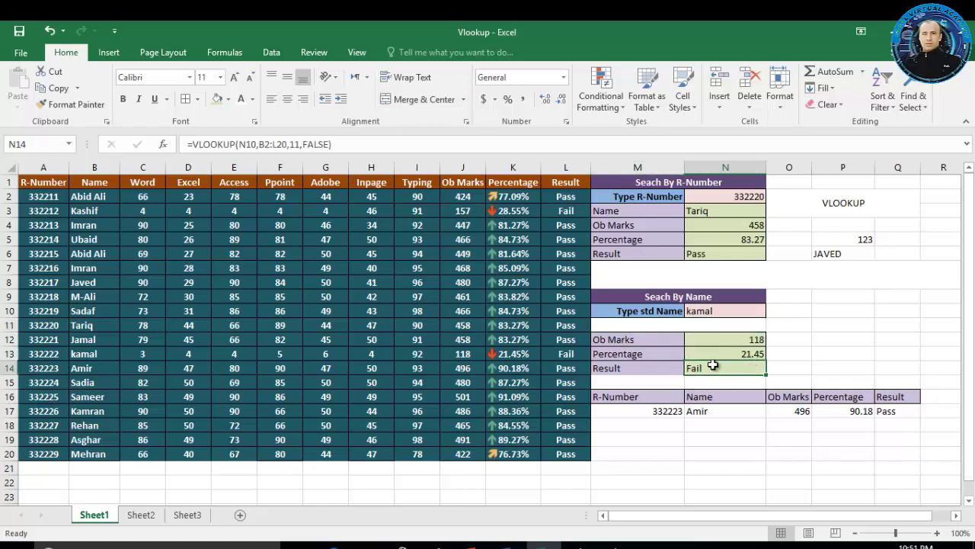
double_click(720, 312)
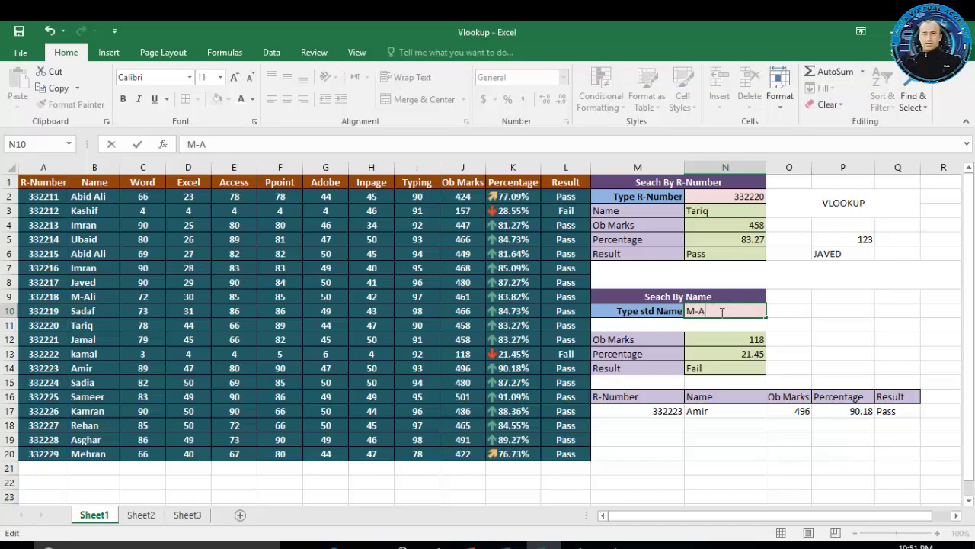
key("Return")
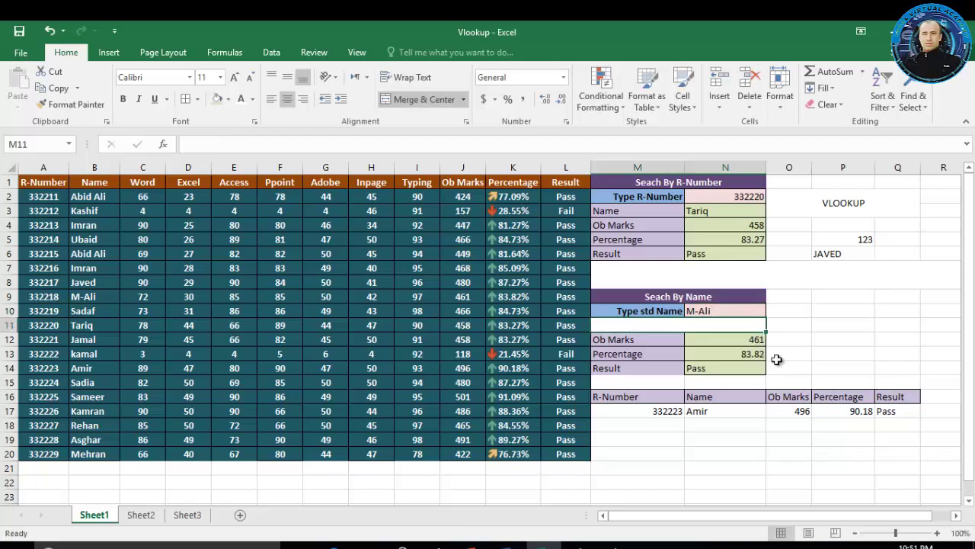
Step: Compare the name search output with the record in A9:L9, and review the search input cells N10 and N2
left_click(63, 298)
left_click_drag(80, 298, 585, 299)
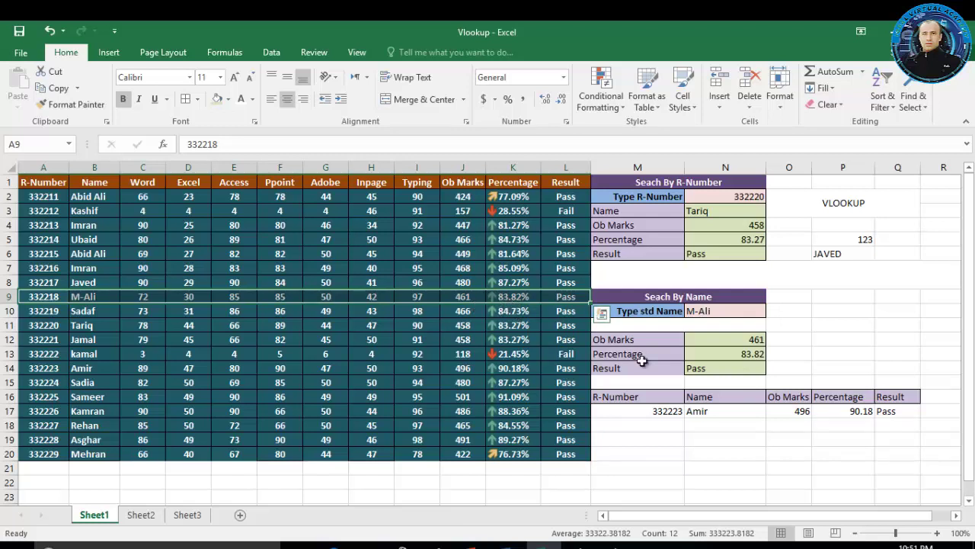
left_click(723, 311)
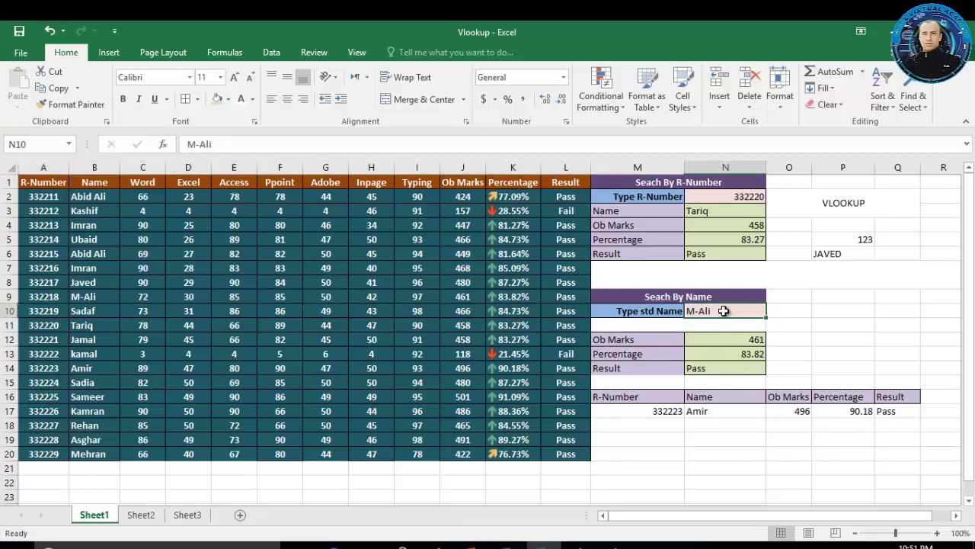
left_click(723, 197)
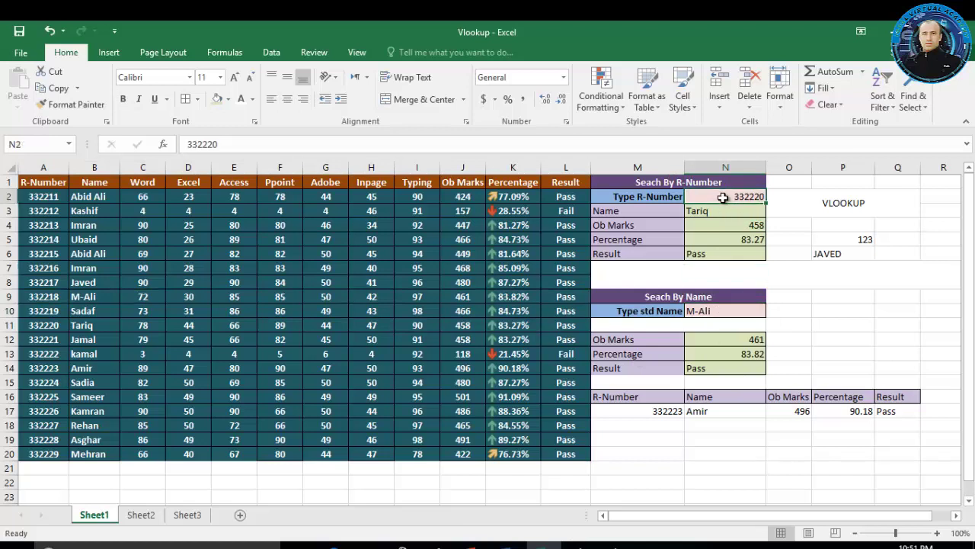
left_click(713, 312)
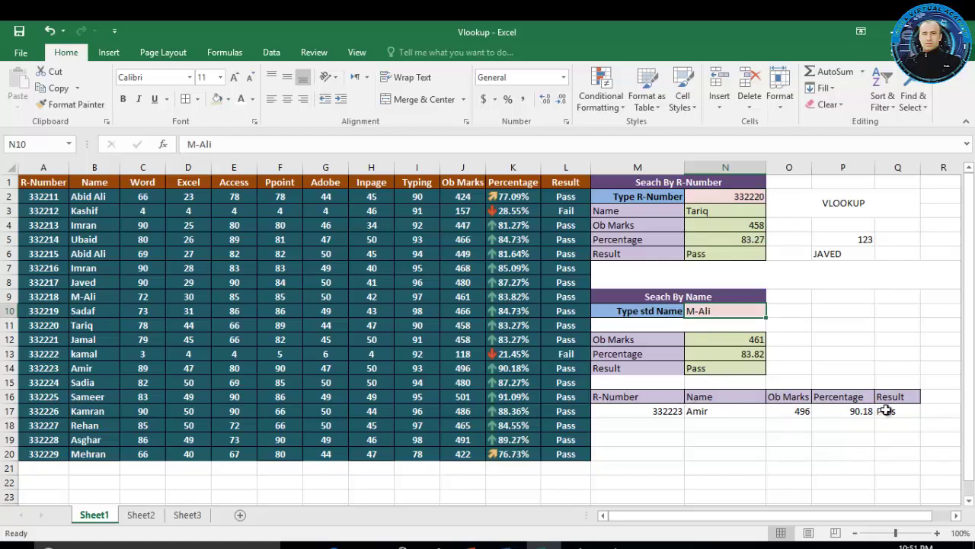
Step: Fill the horizontal lookup row M17:Q17 with a light blue theme color
left_click_drag(886, 410, 653, 413)
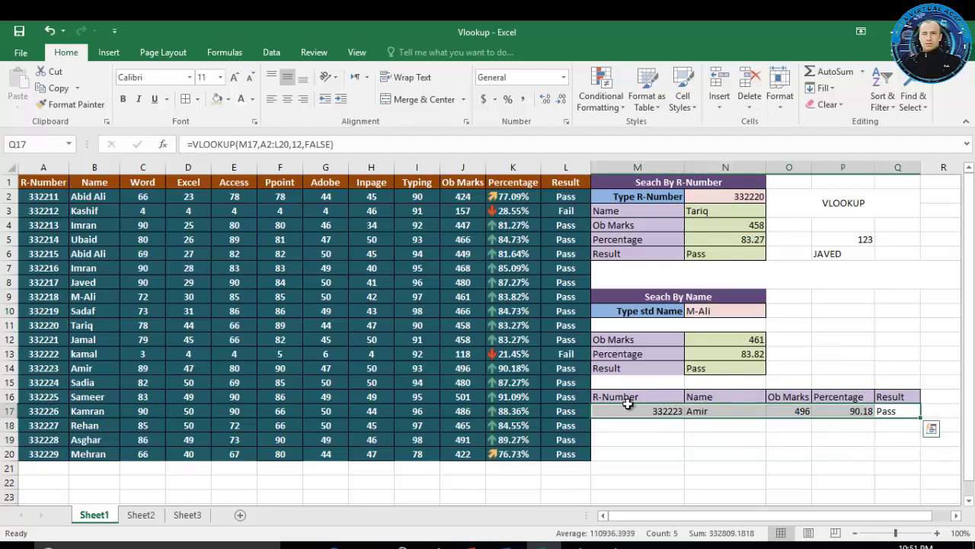
left_click(227, 99)
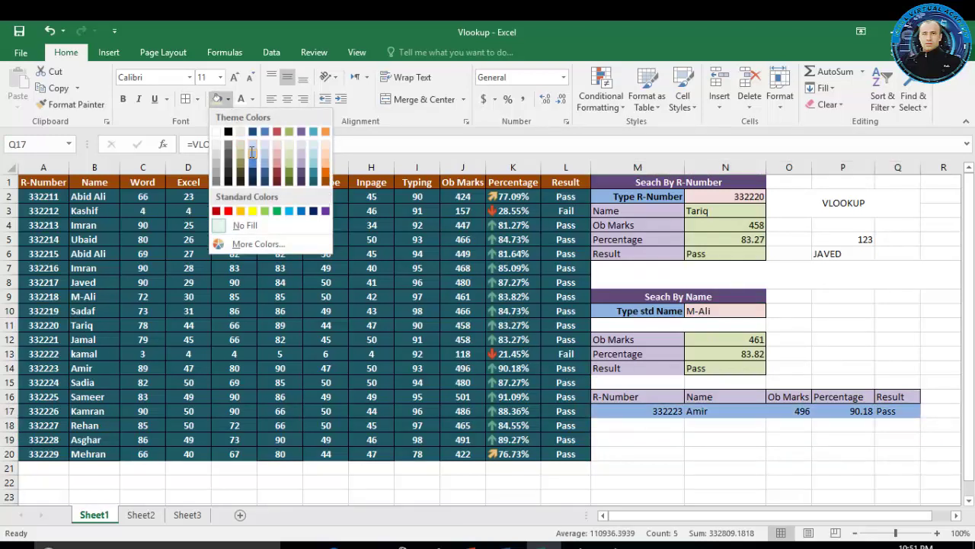
left_click(252, 151)
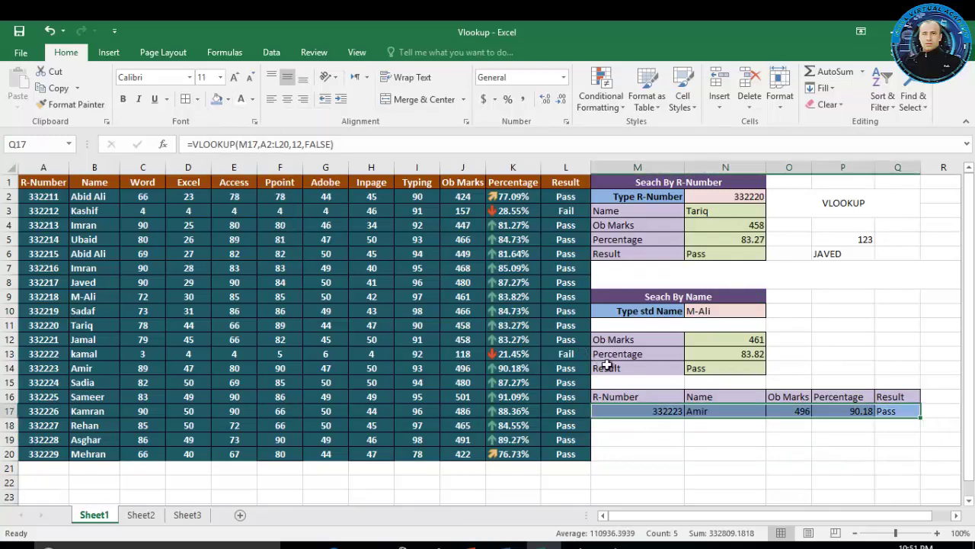
left_click(700, 435)
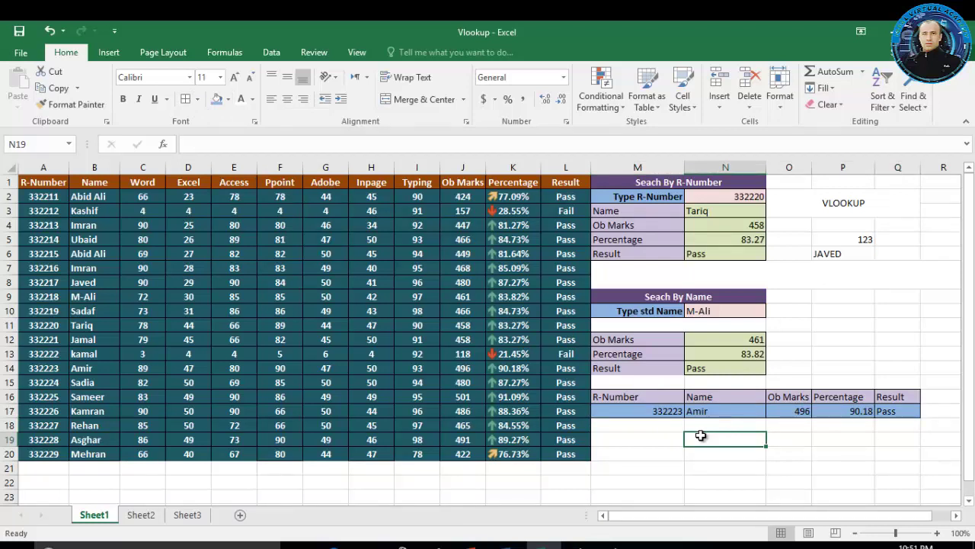